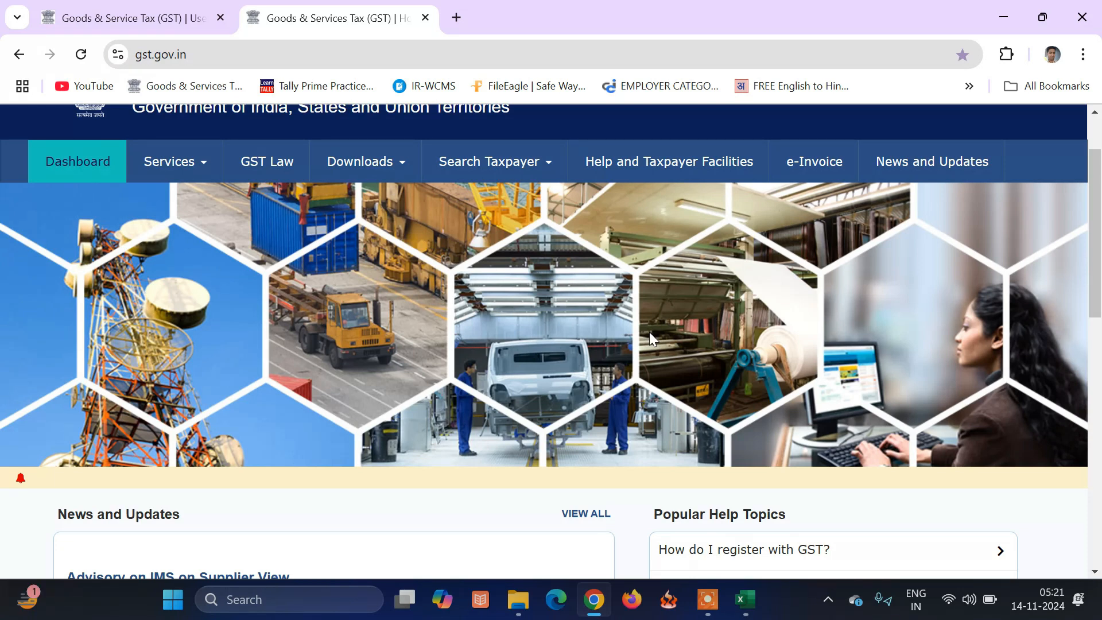
Switch to the logged-in dashboard and check the Returns Calendar for unfiled Aug–Sep GSTR-3B.
click(117, 17)
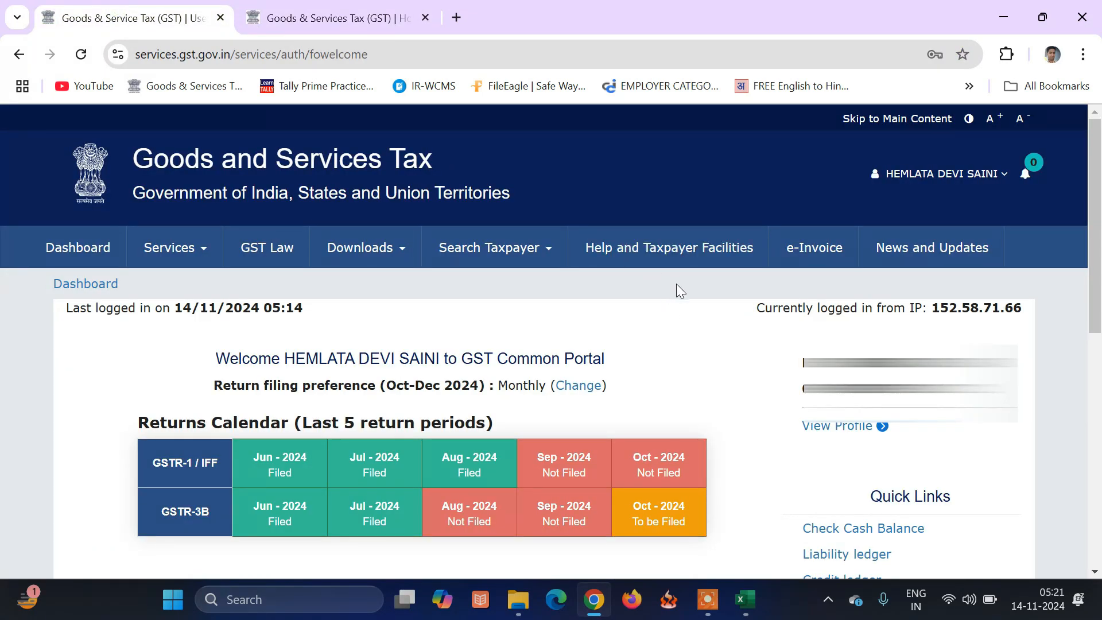
scroll(678, 290, down, 2)
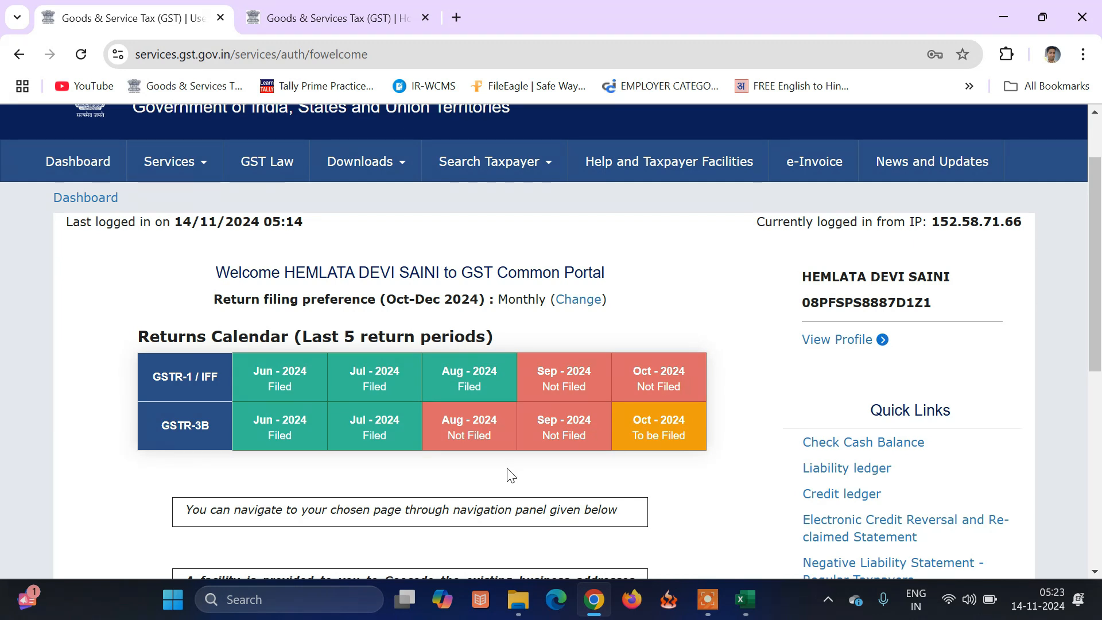
mouse_move(493, 431)
scroll(496, 473, down, 3)
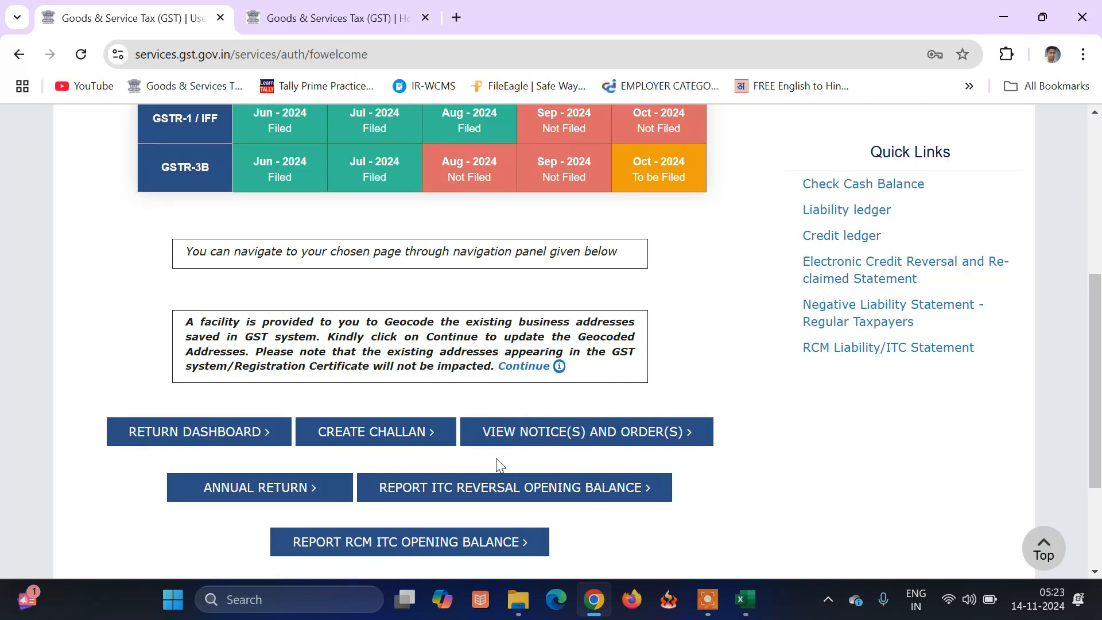
Search the returns dashboard for Quarter 2 (Jul - Sep), period August, FY 2024-25.
click(222, 441)
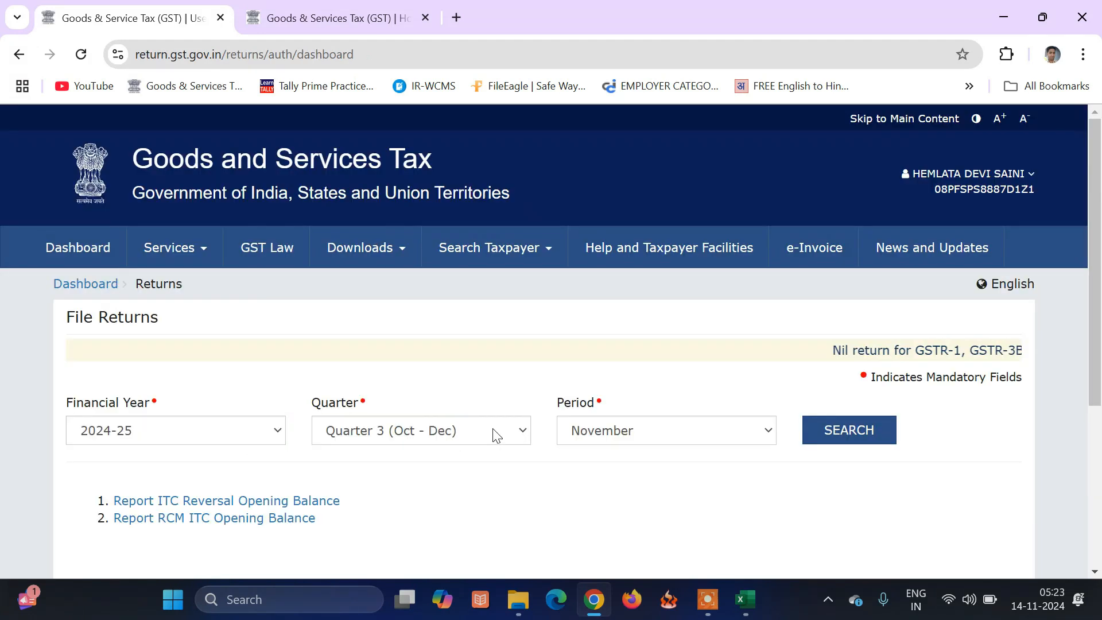
click(495, 432)
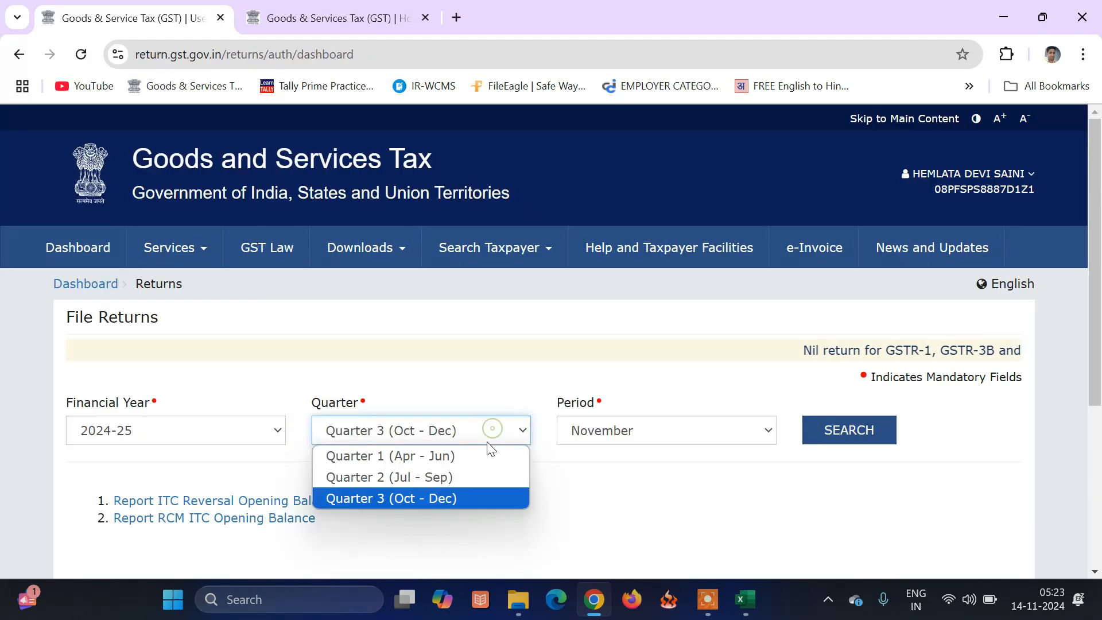
click(471, 478)
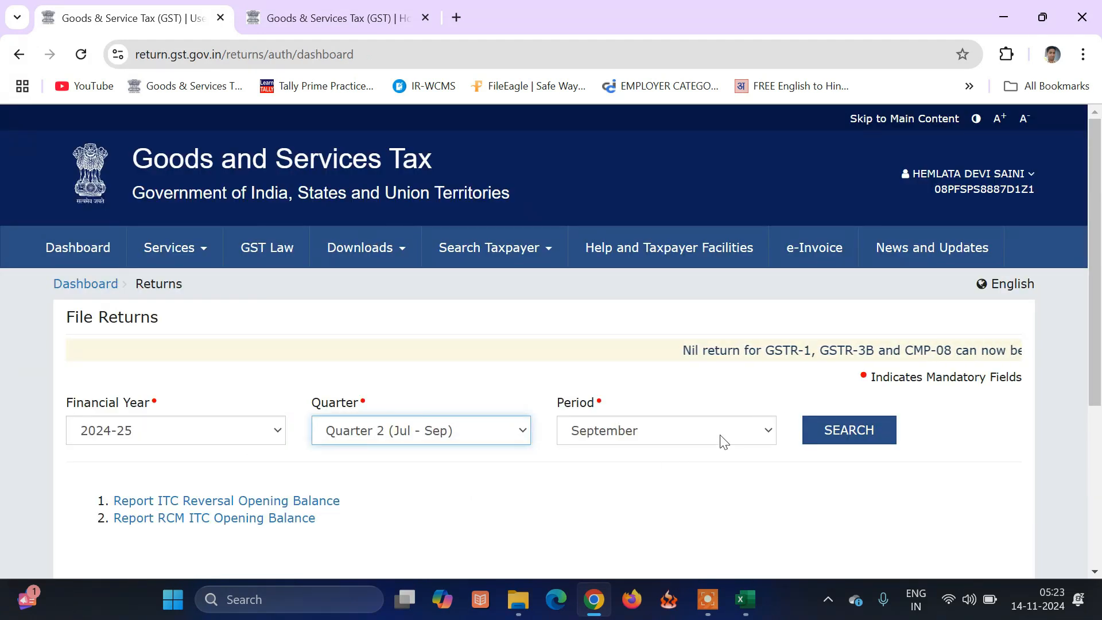
click(721, 440)
click(670, 477)
click(849, 442)
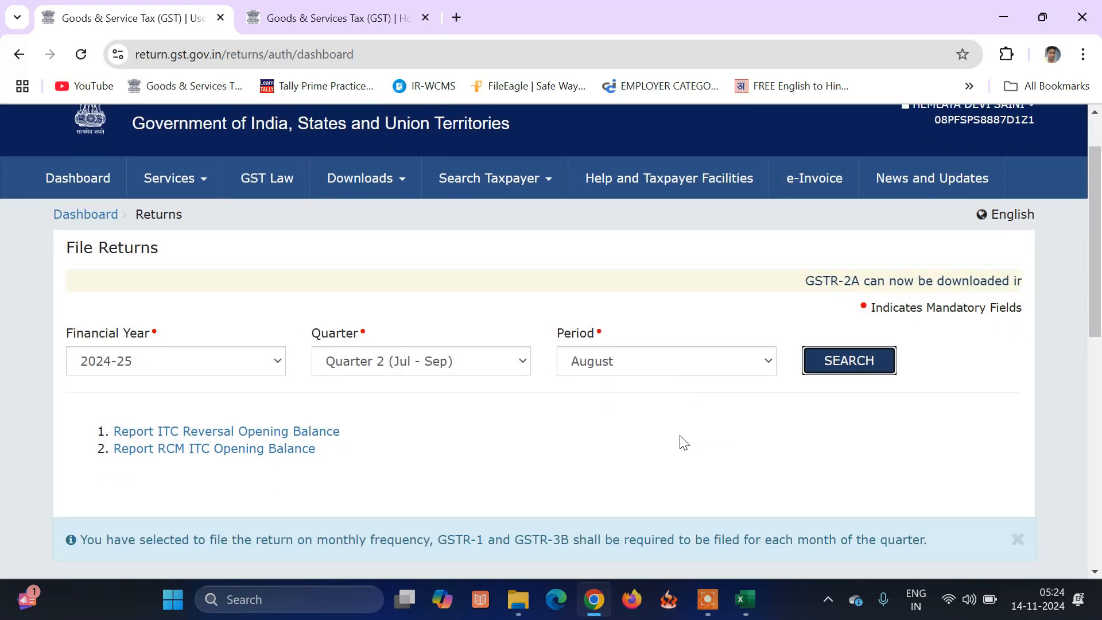
View the already filed August GSTR-1.
scroll(680, 447, down, 3)
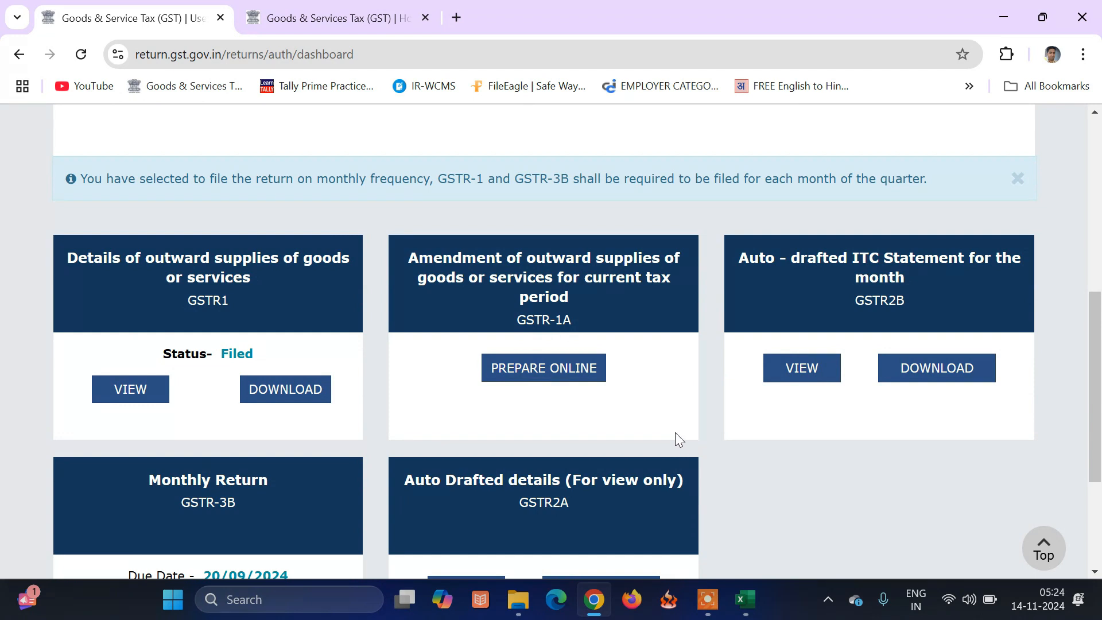
scroll(480, 439, down, 1)
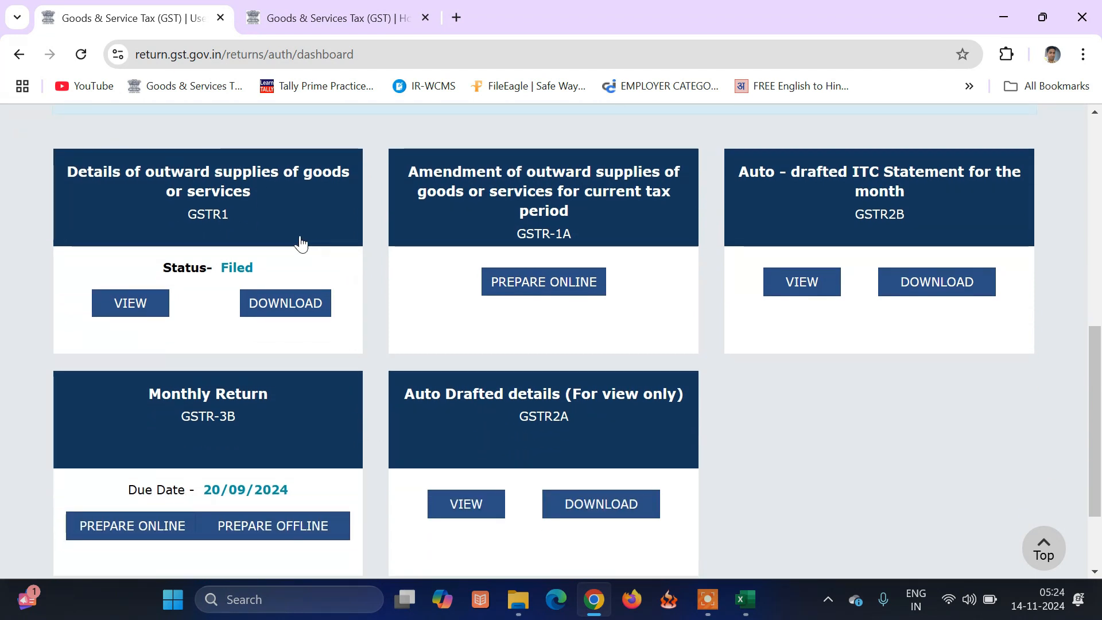
click(149, 309)
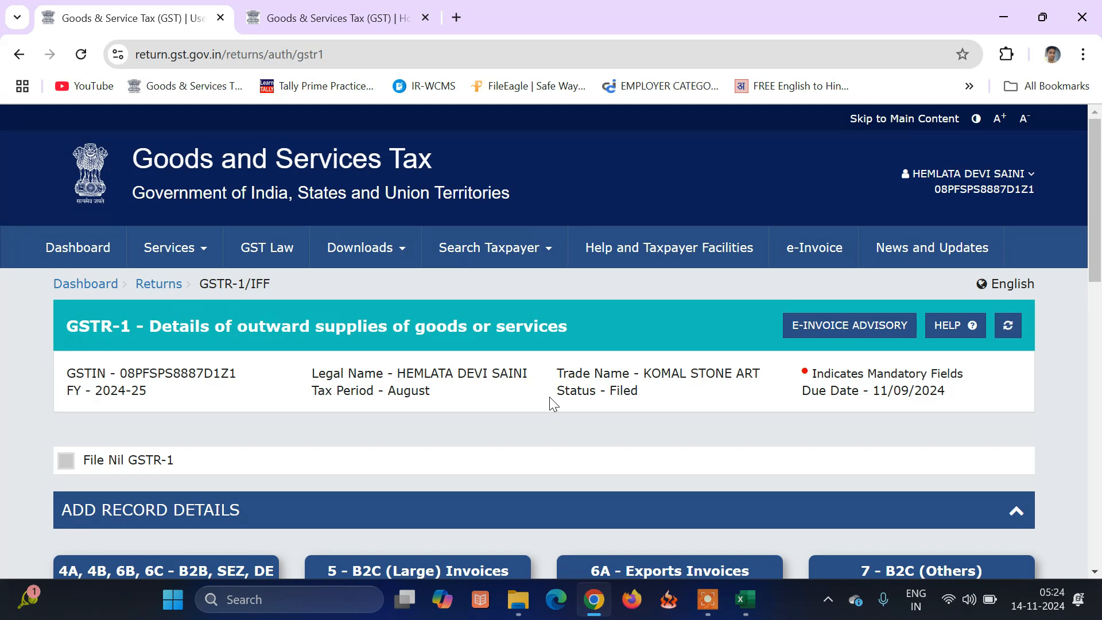
scroll(549, 397, down, 4)
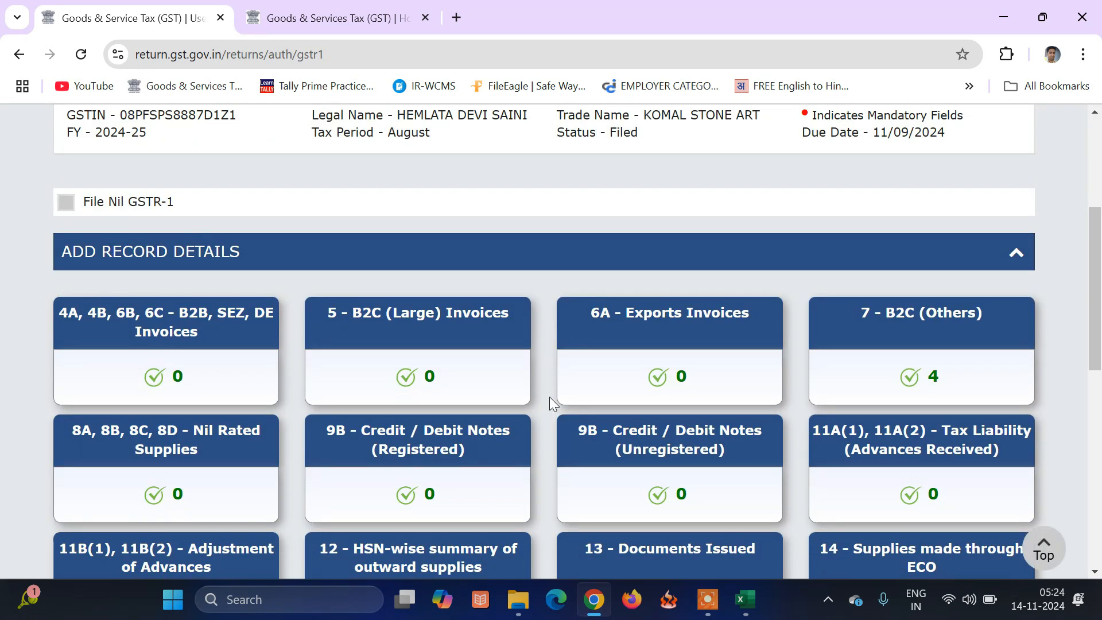
scroll(549, 397, down, 1)
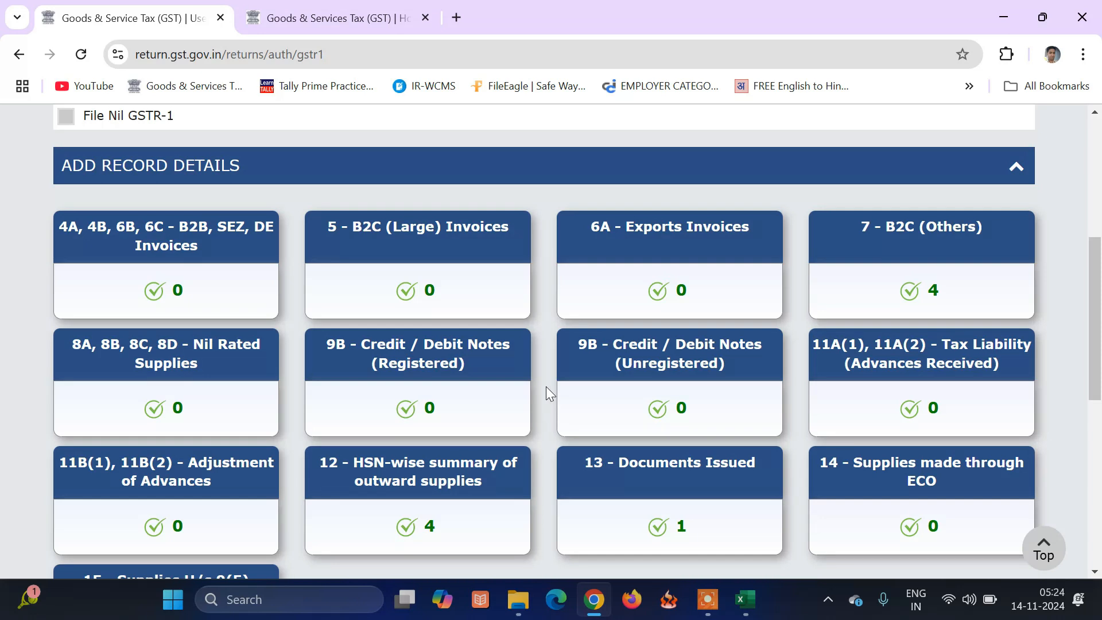
scroll(552, 388, down, 1)
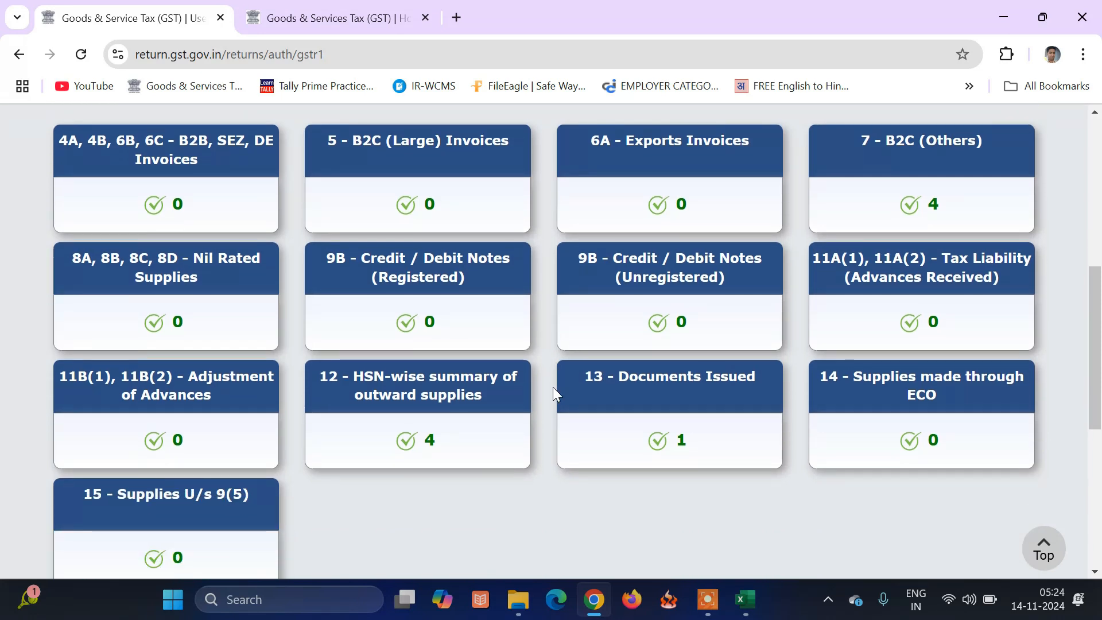
click(930, 202)
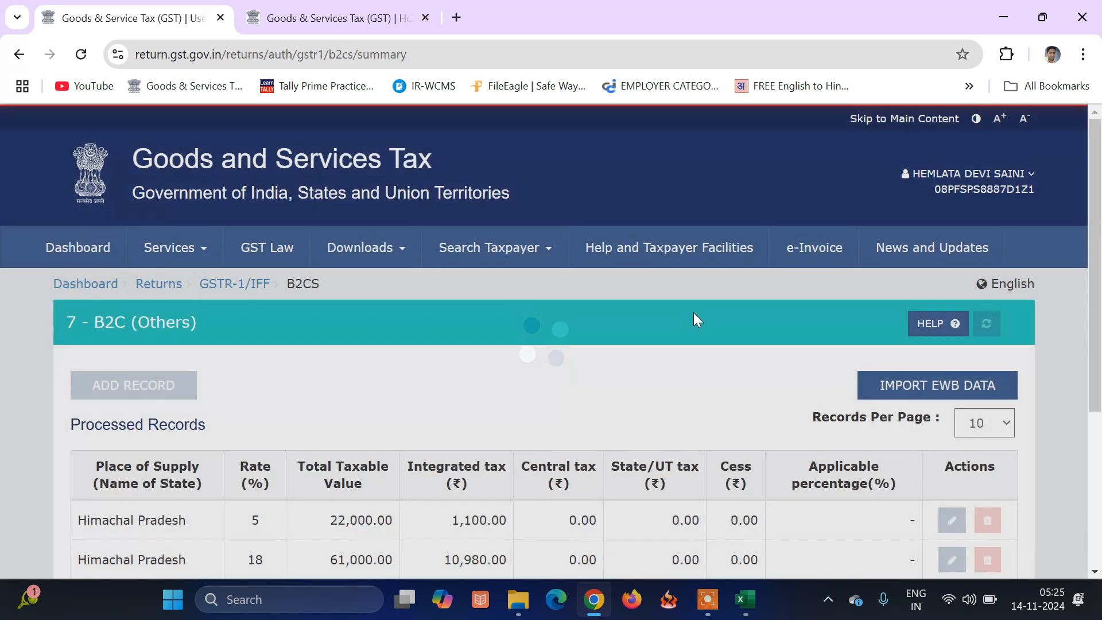
scroll(693, 313, down, 2)
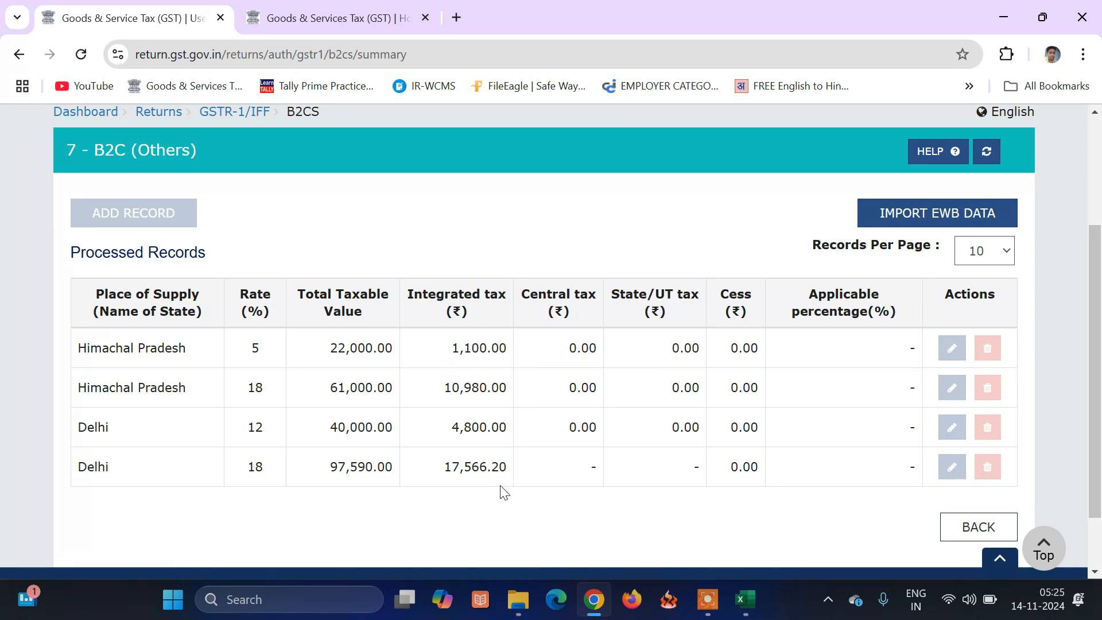
click(977, 528)
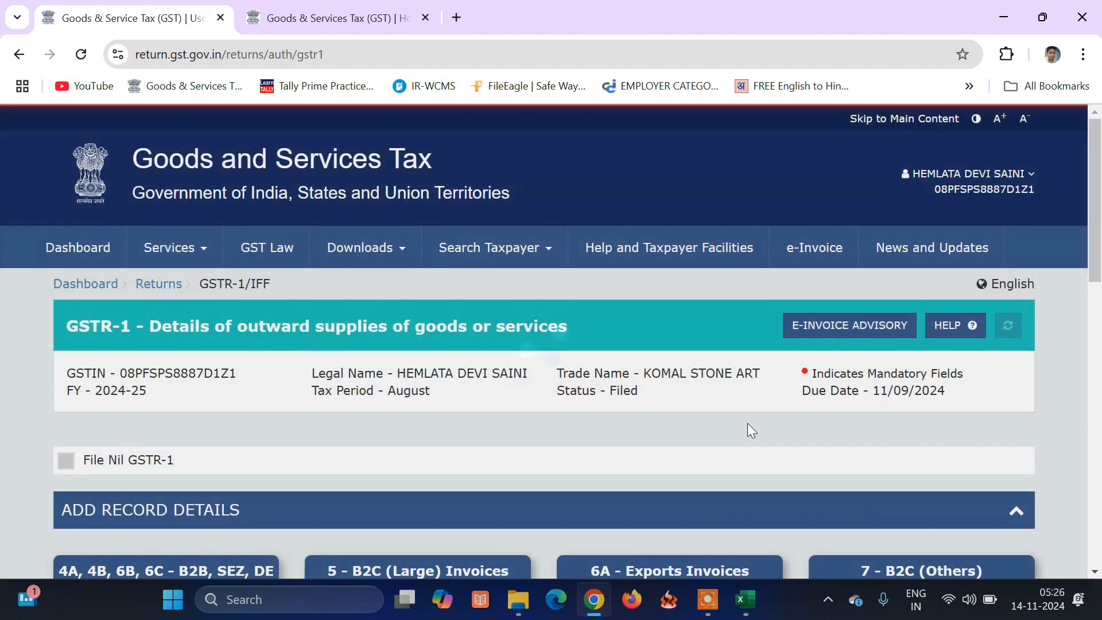
Go back to the returns dashboard and search Quarter 2 (Jul - Sep), August returns.
scroll(740, 407, down, 15)
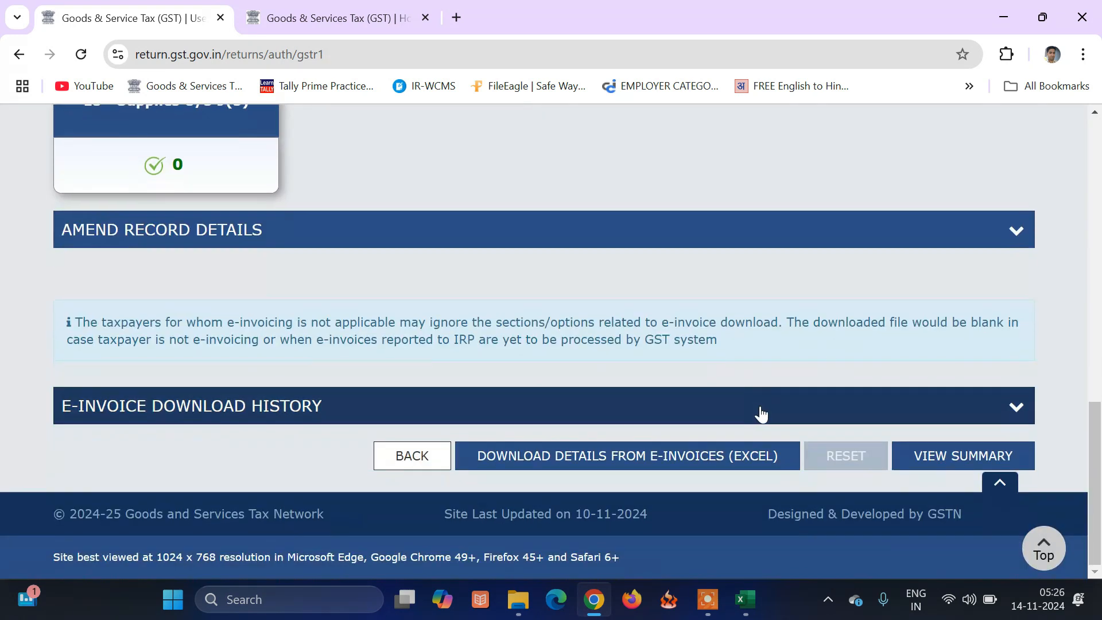
click(419, 455)
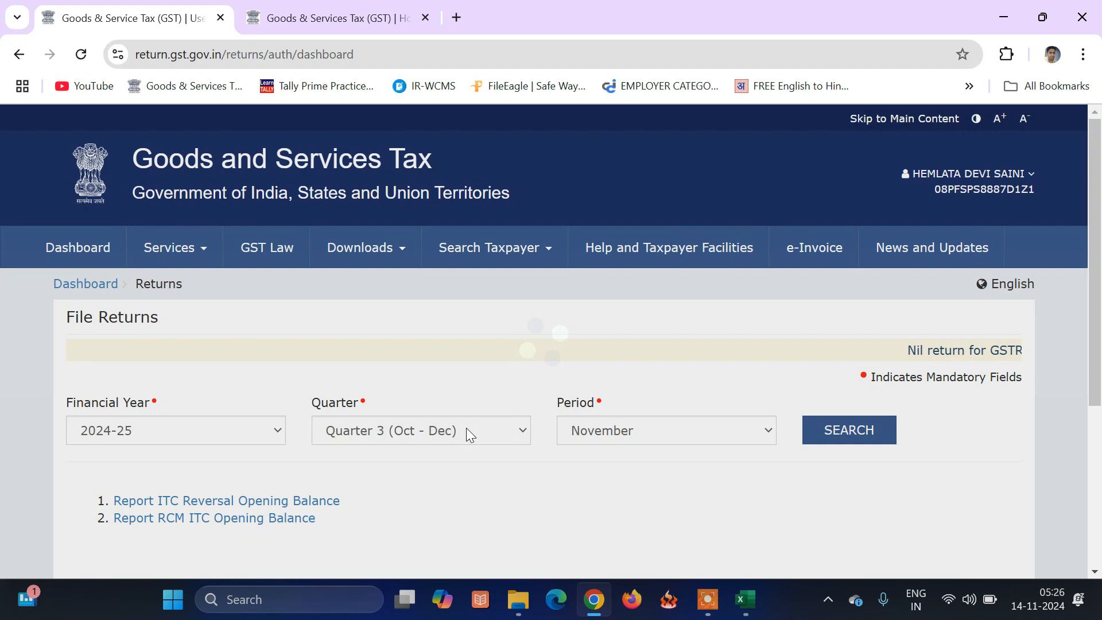
click(466, 428)
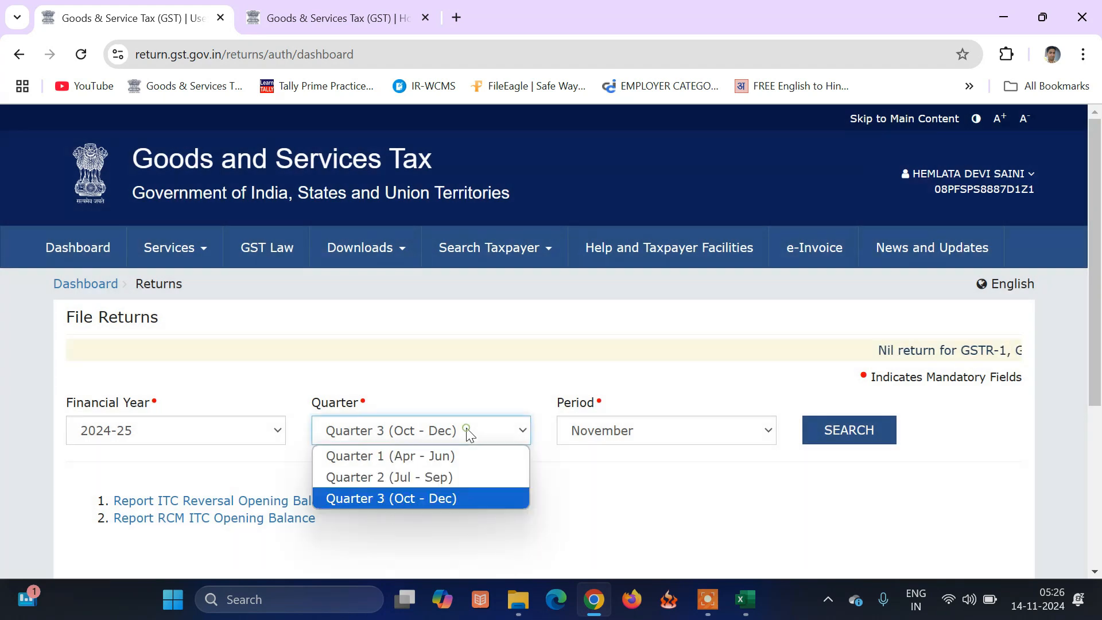
click(464, 476)
click(762, 431)
click(684, 475)
click(846, 439)
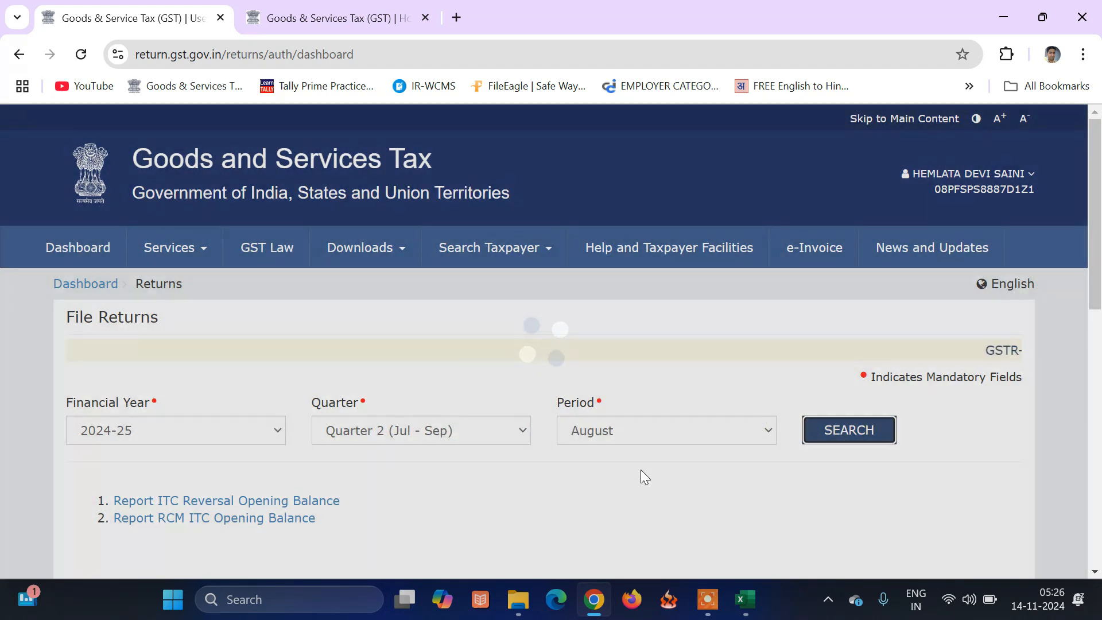
Prepare the August GSTR-3B online and dismiss the system-generated summary.
scroll(642, 470, down, 3)
scroll(642, 477, down, 6)
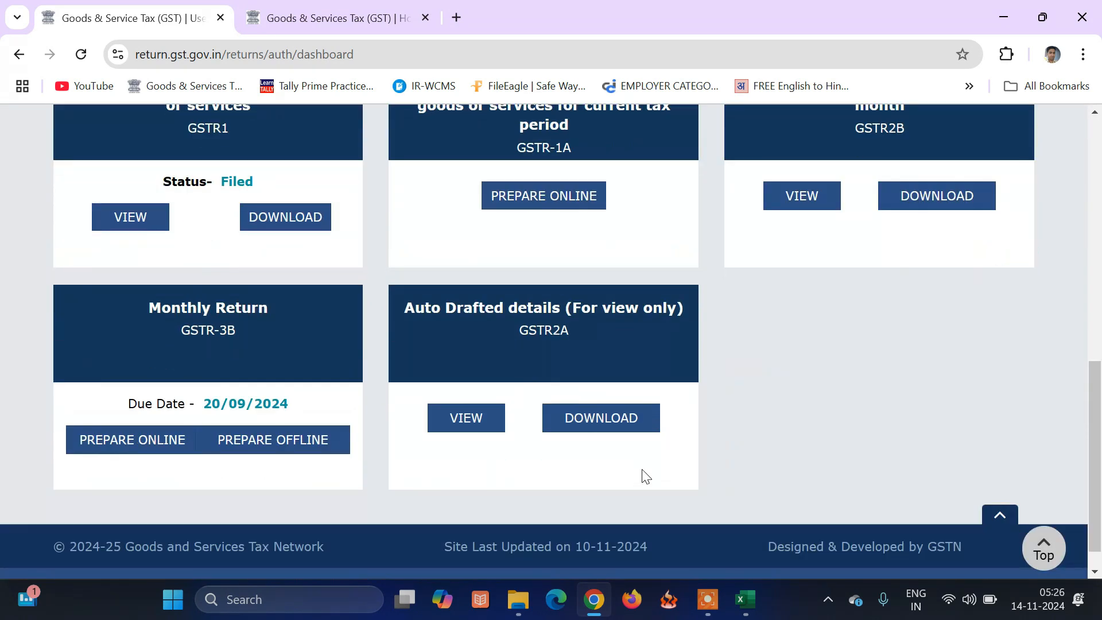
click(143, 442)
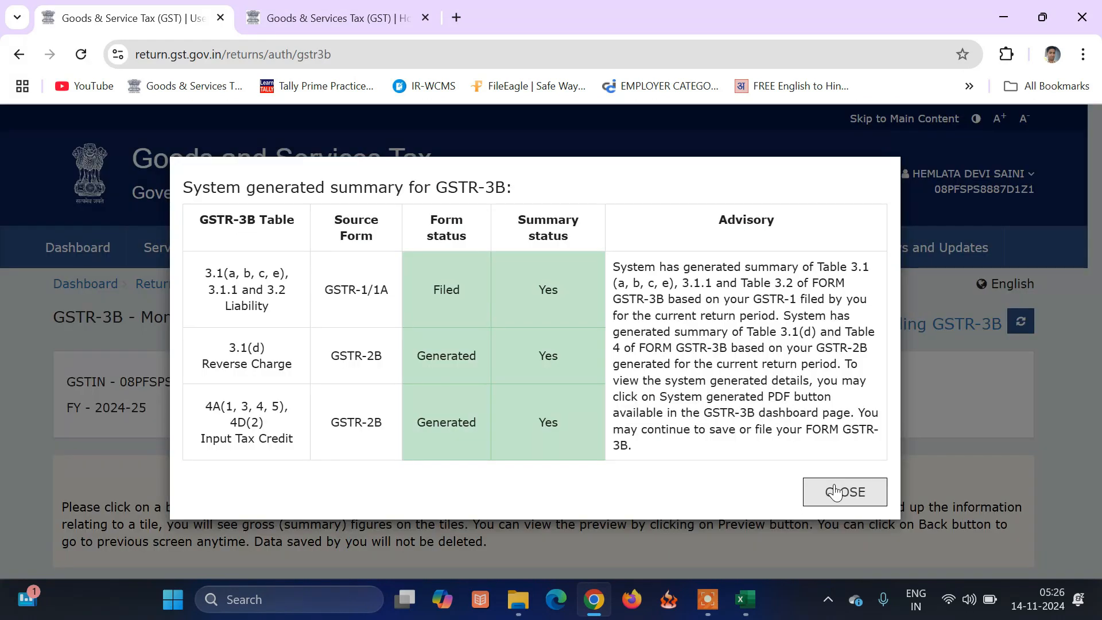
click(830, 488)
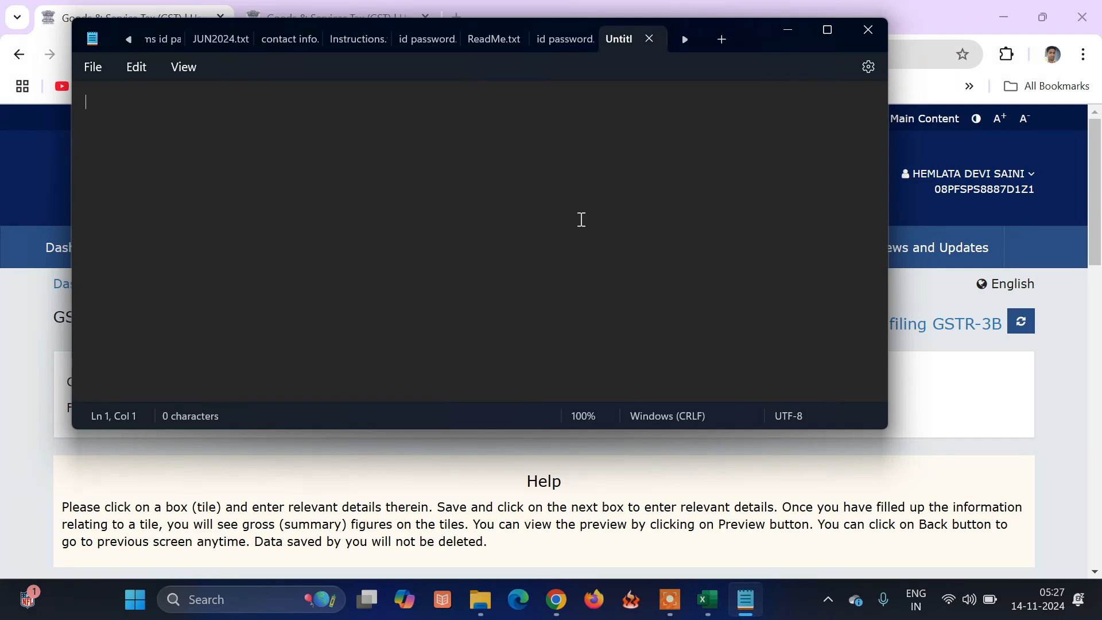
Note '30-20= 10', then 31 and 14 on separate lines in Notepad.
text(30-20= 10)
key(Return)
text(31)
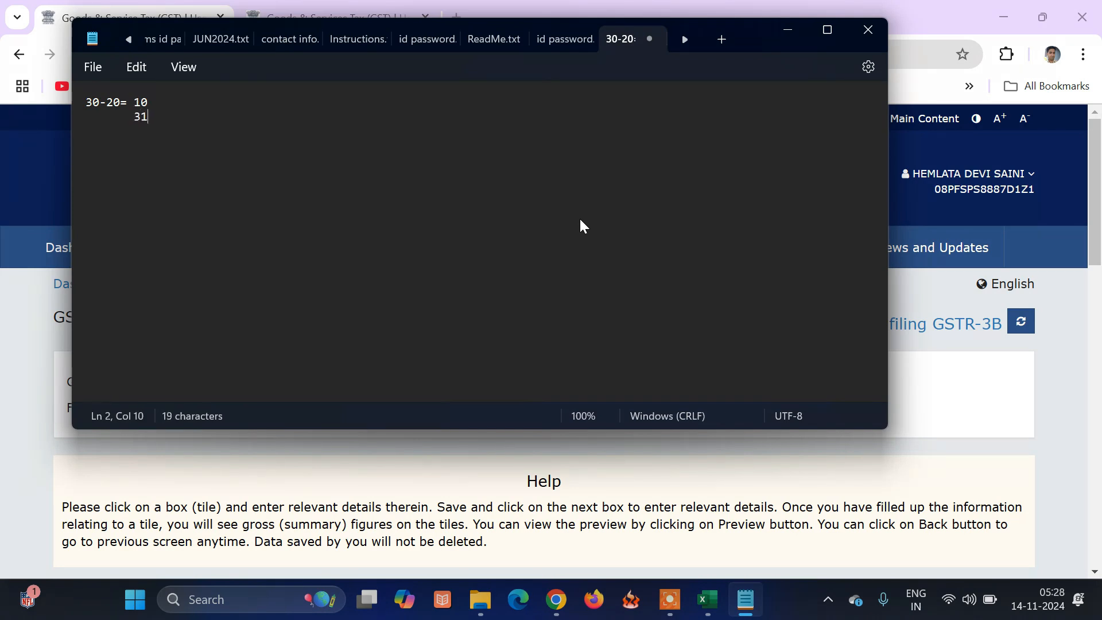
key(Return)
text(14)
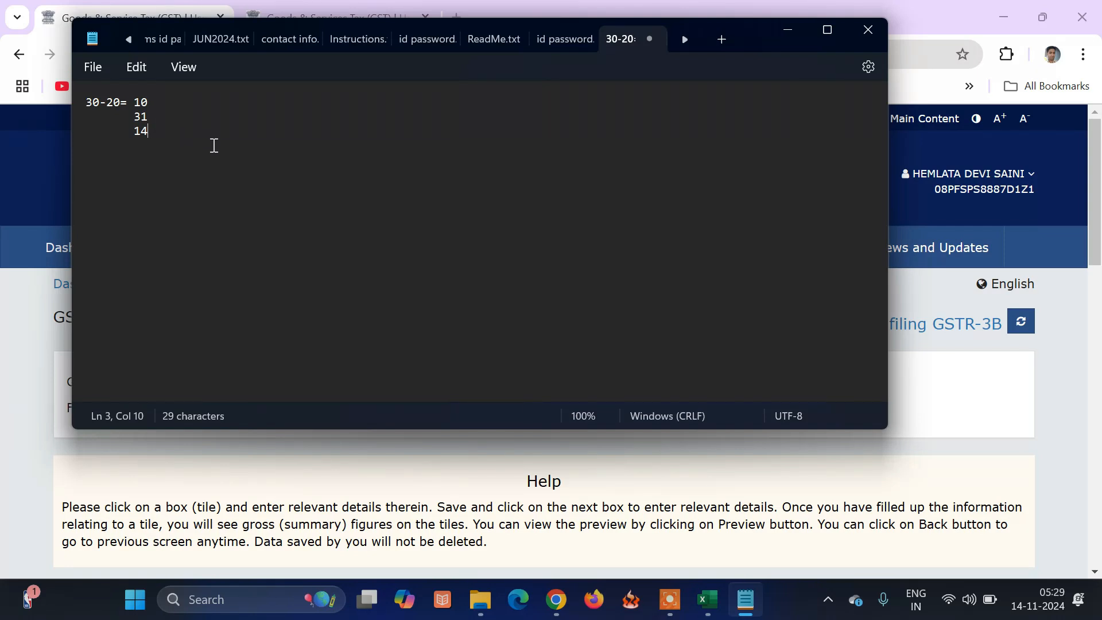
click(868, 31)
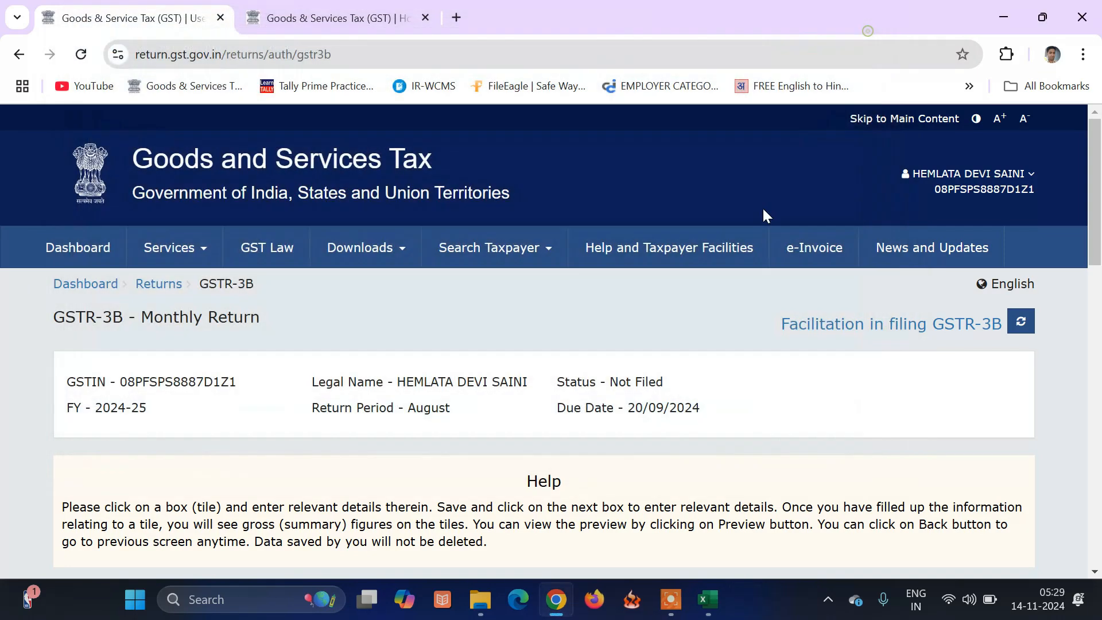
scroll(717, 357, down, 3)
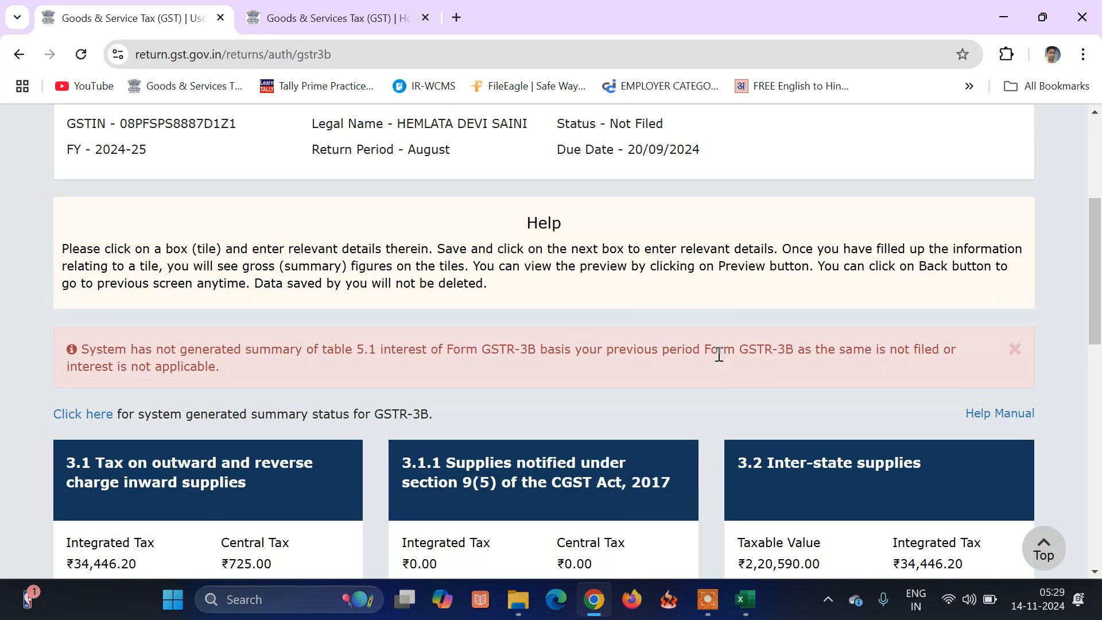
scroll(717, 354, down, 5)
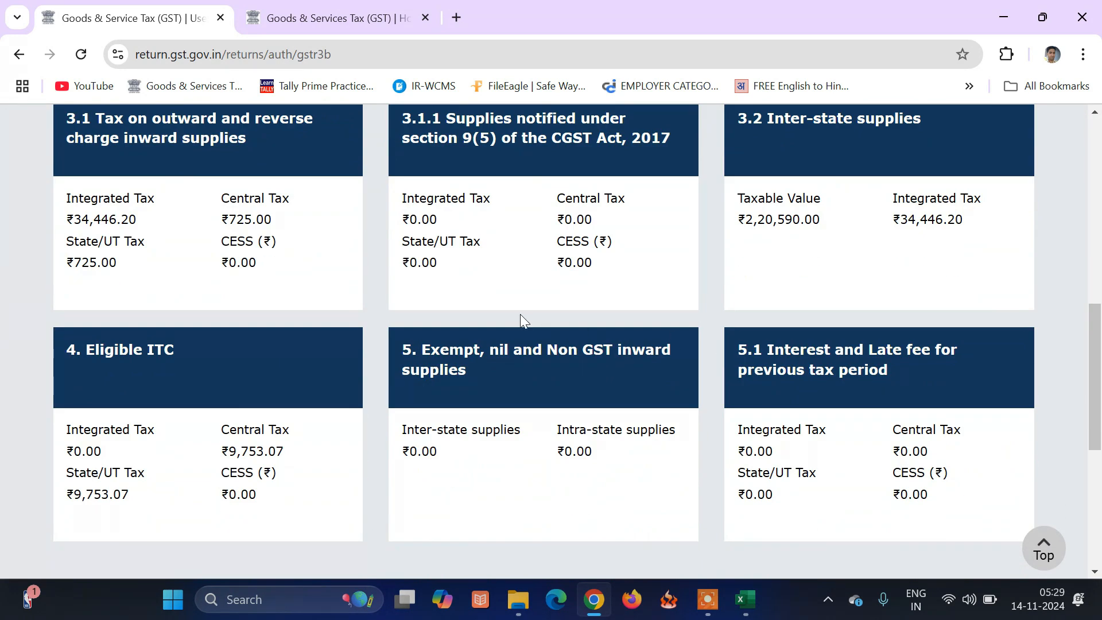
scroll(522, 332, up, 1)
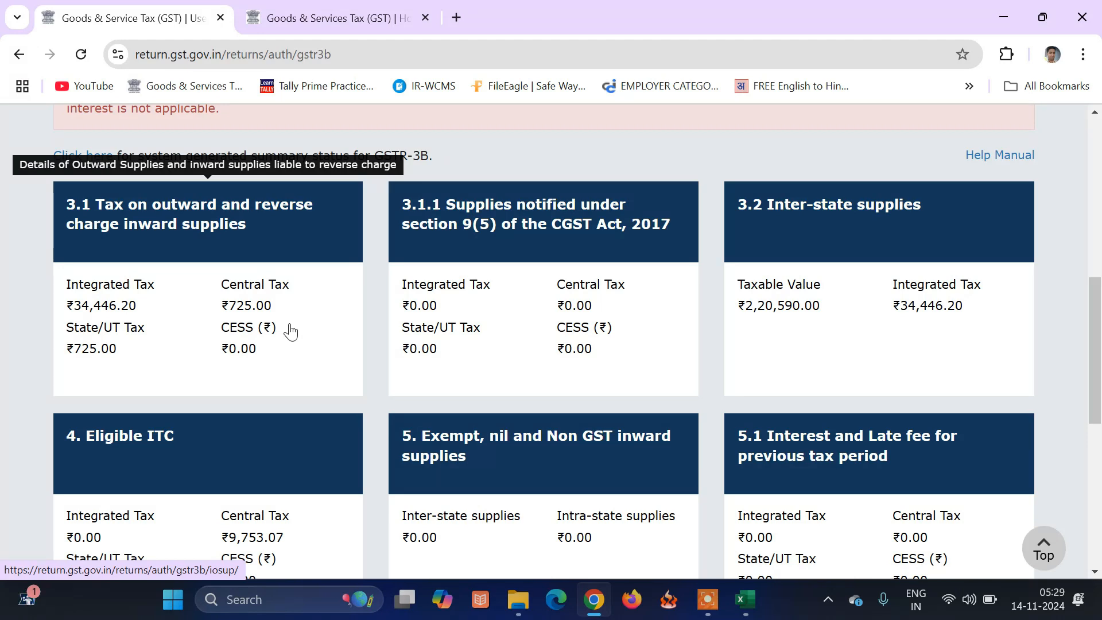
scroll(289, 328, down, 3)
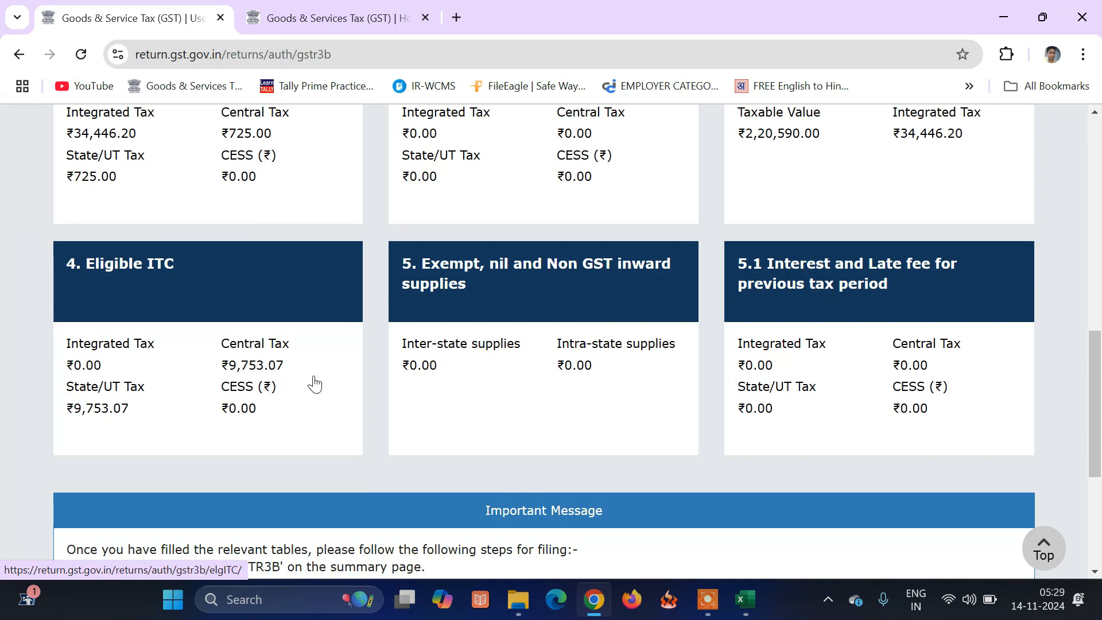
scroll(645, 340, up, 1)
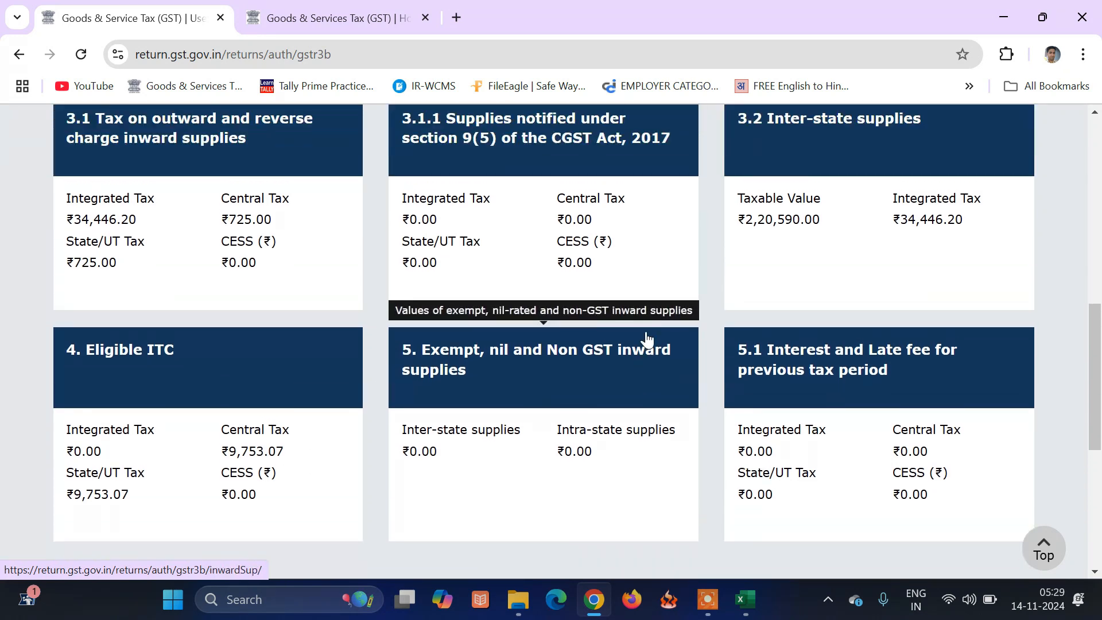
scroll(645, 339, down, 6)
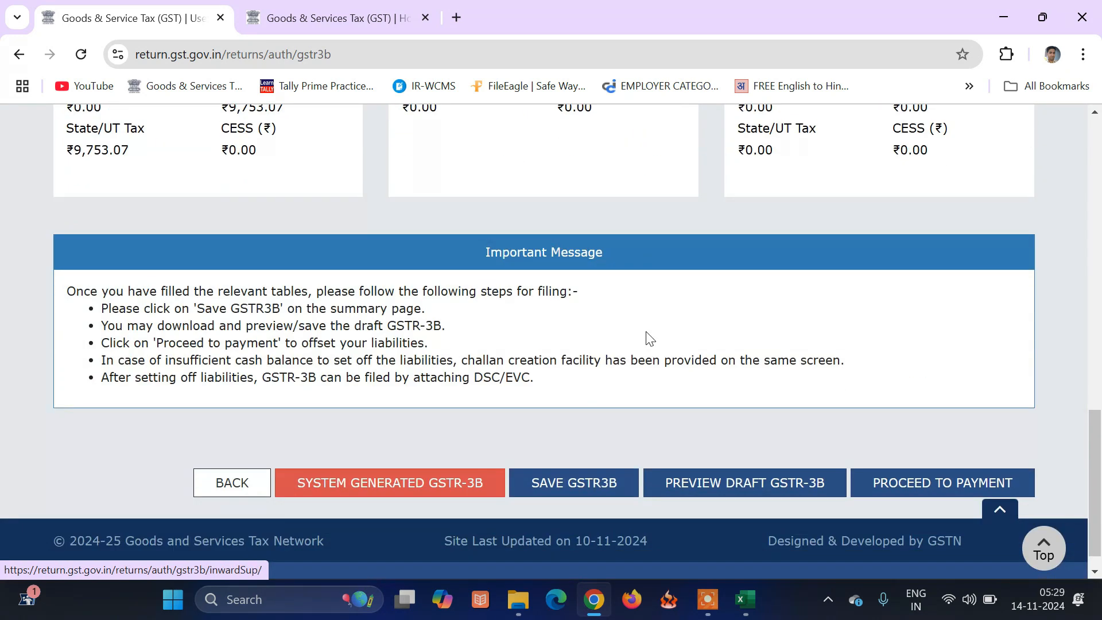
scroll(646, 340, up, 4)
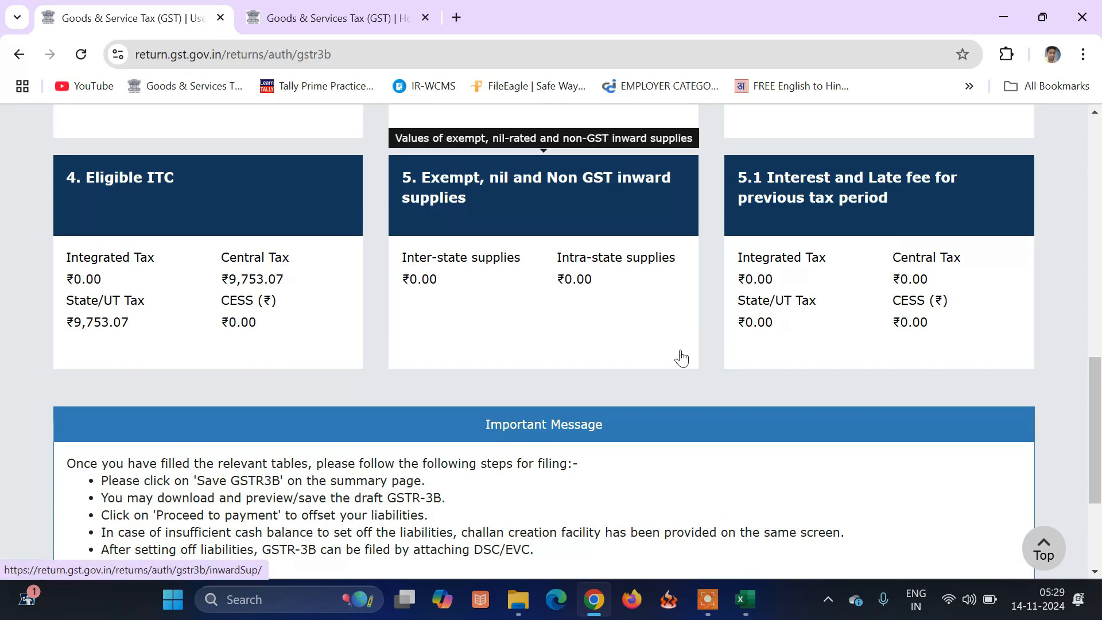
scroll(672, 346, up, 1)
scroll(672, 345, up, 2)
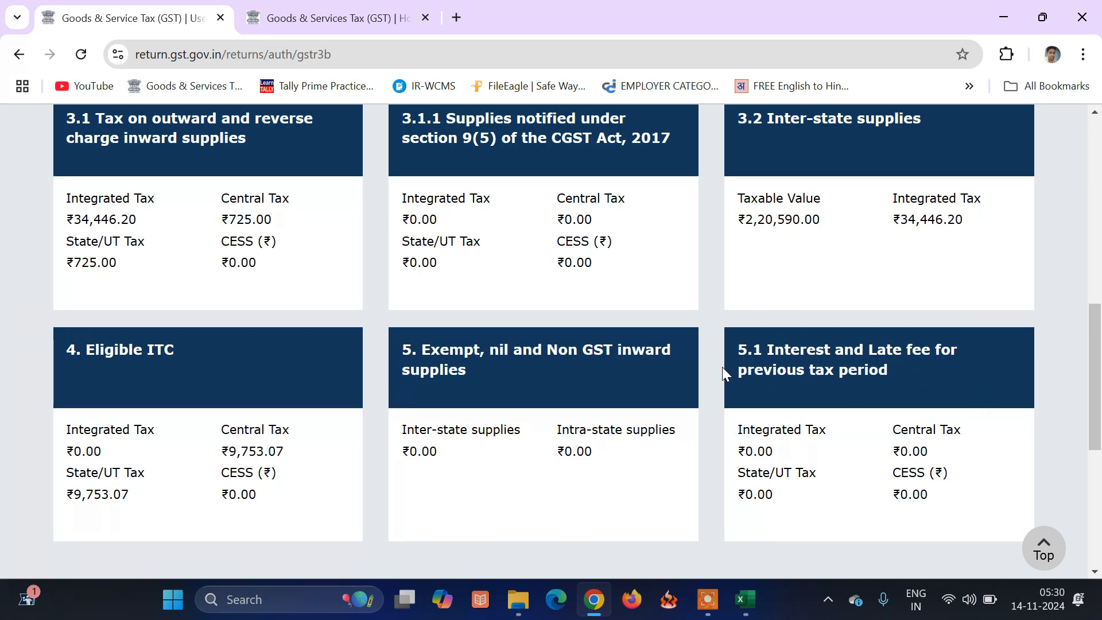
scroll(721, 372, down, 3)
scroll(722, 373, down, 3)
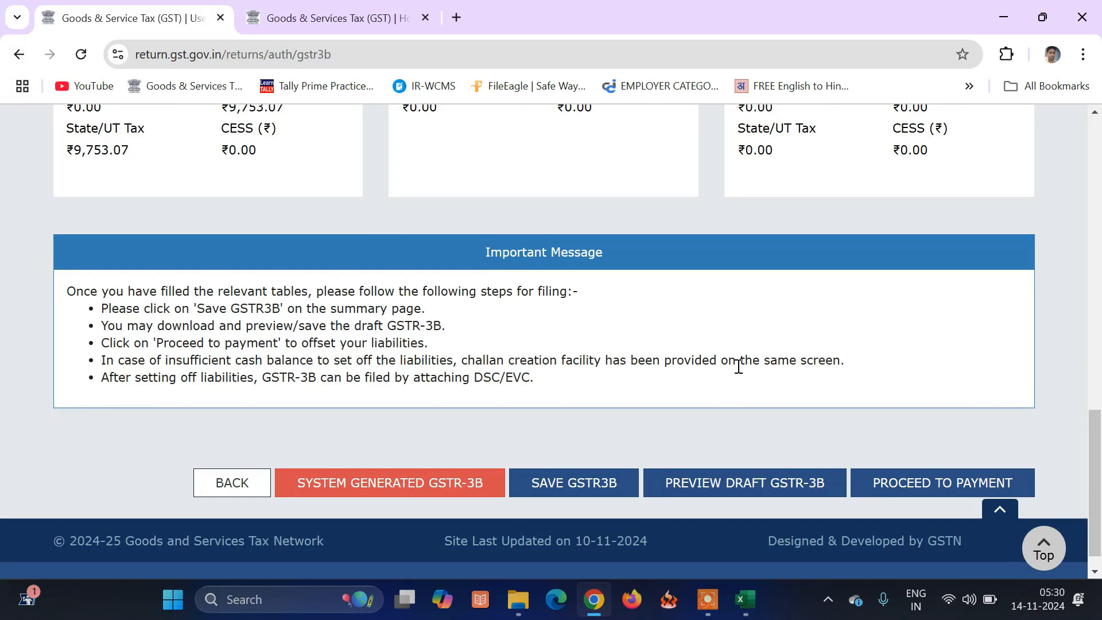
scroll(738, 367, down, 1)
Review the GSTR-3B Payment of tax ledger and ITC tables, then attempt to offset liabilities.
click(901, 466)
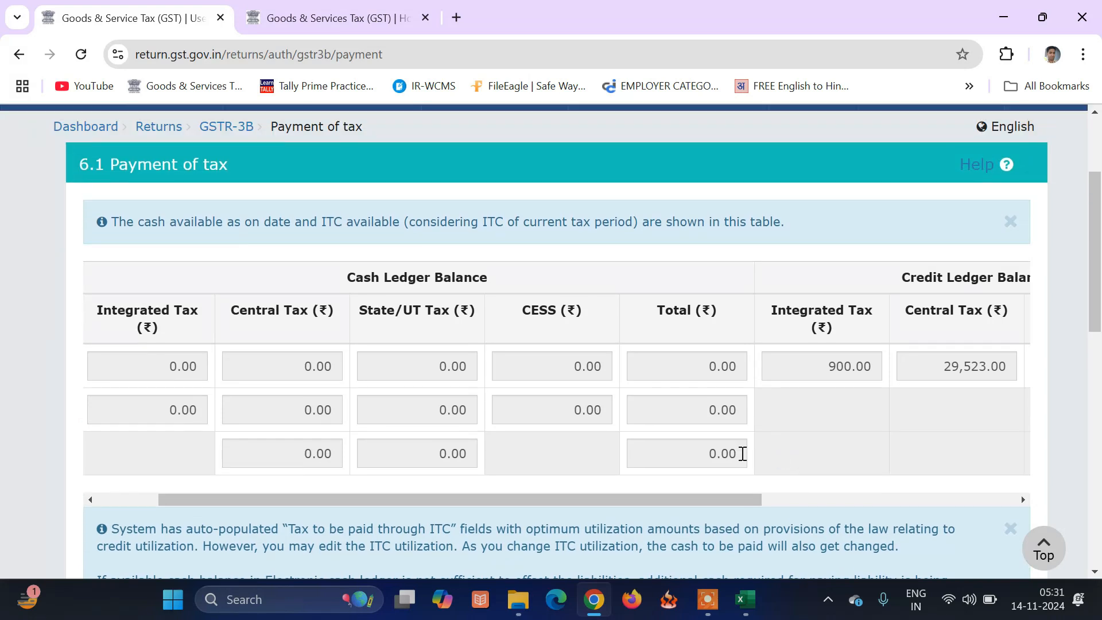
drag(689, 500, 972, 499)
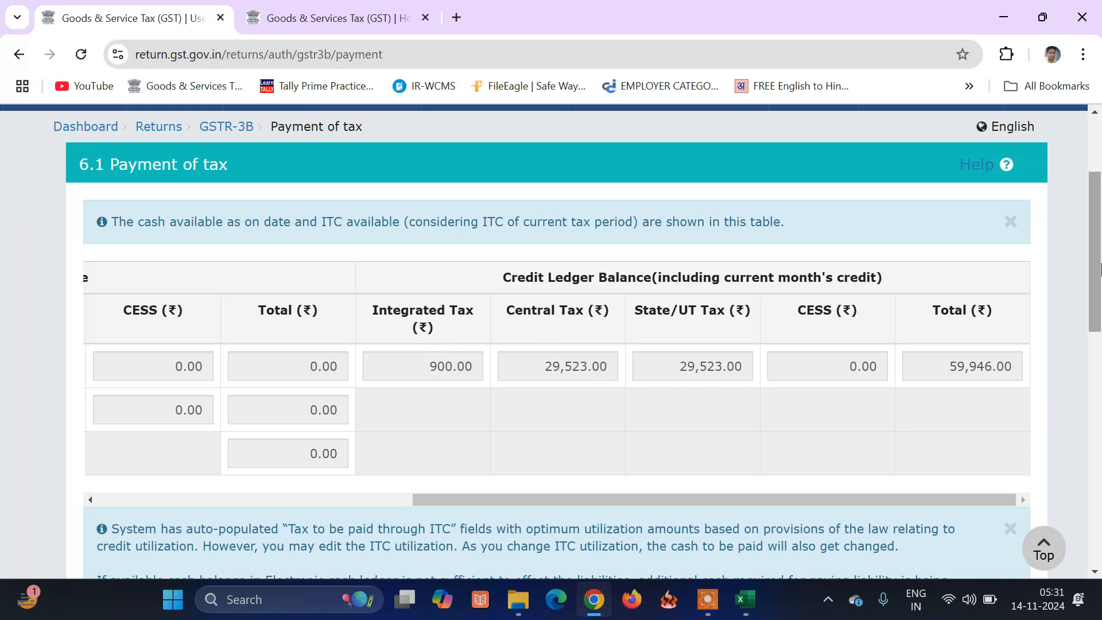
drag(1098, 281, 1098, 472)
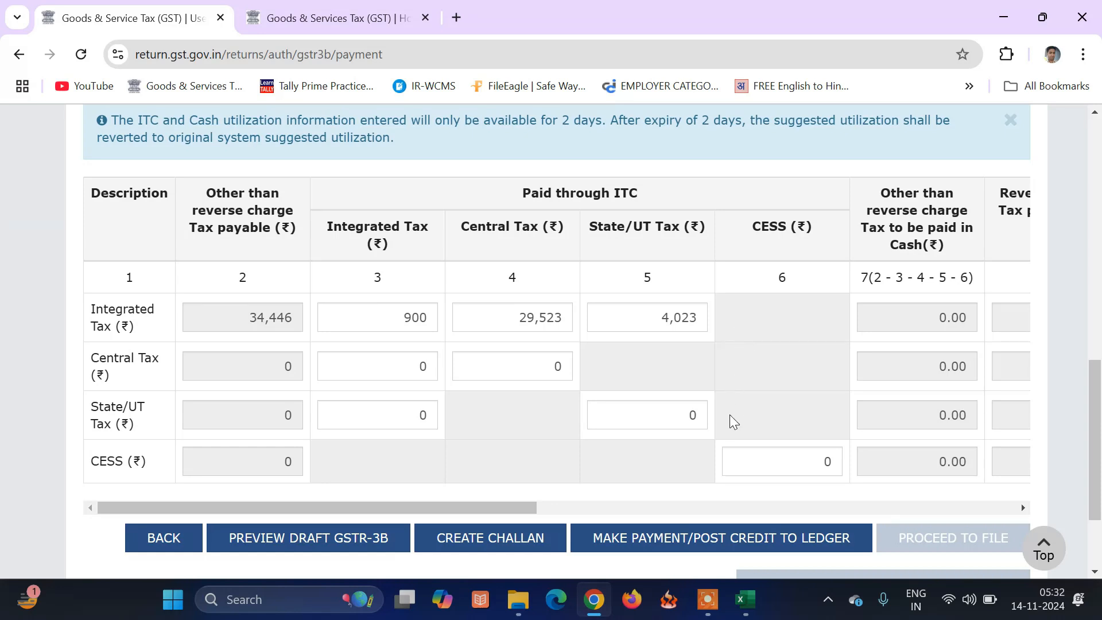
drag(518, 504, 853, 534)
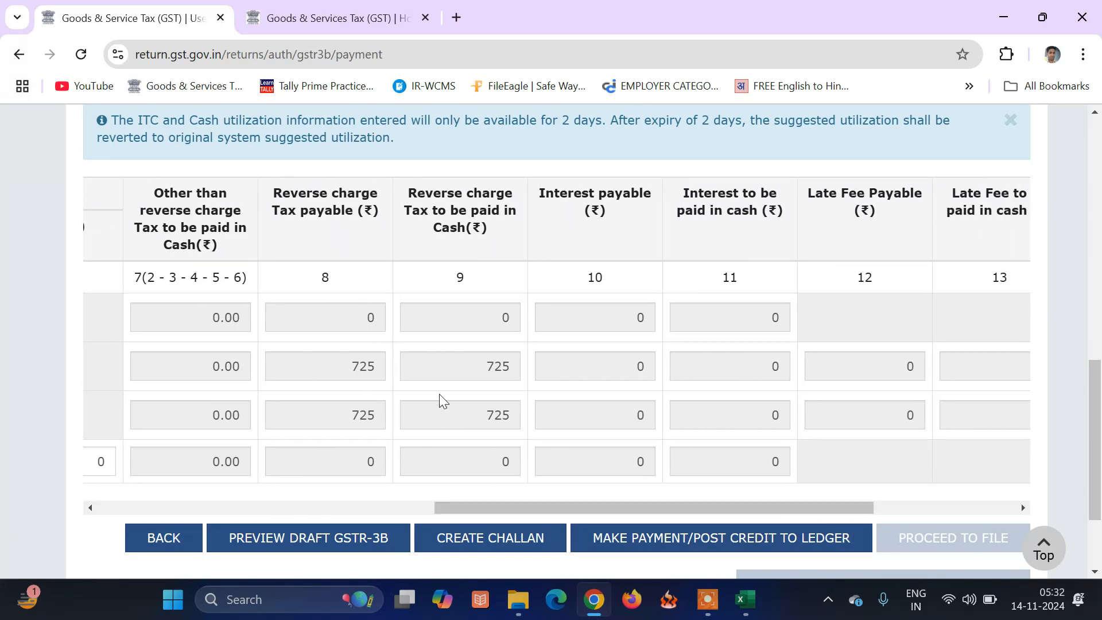
drag(632, 509, 828, 507)
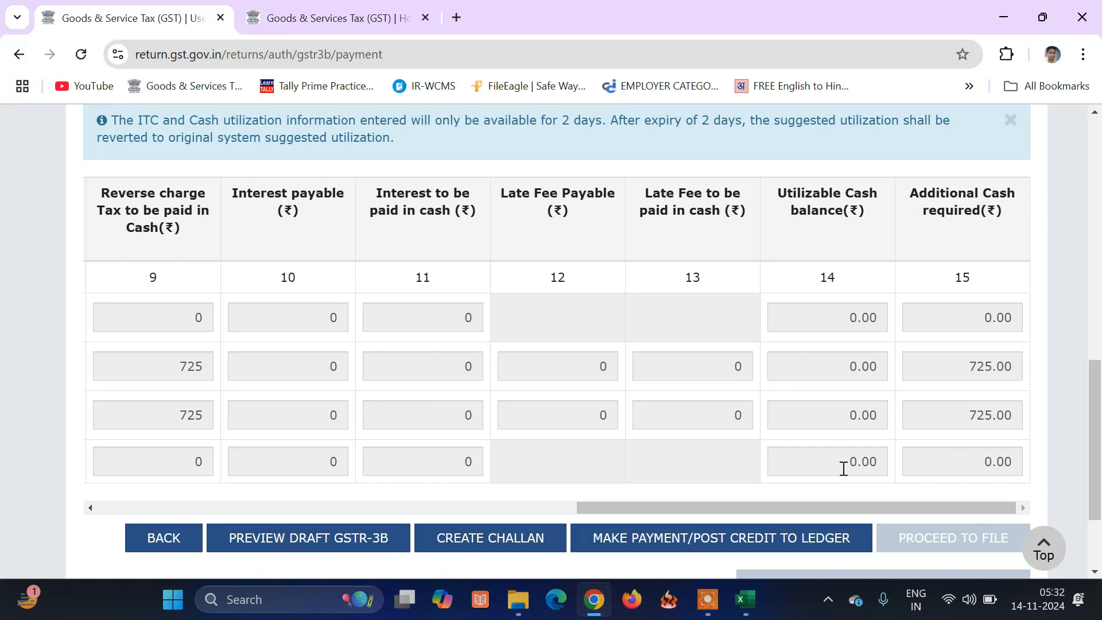
scroll(832, 408, down, 2)
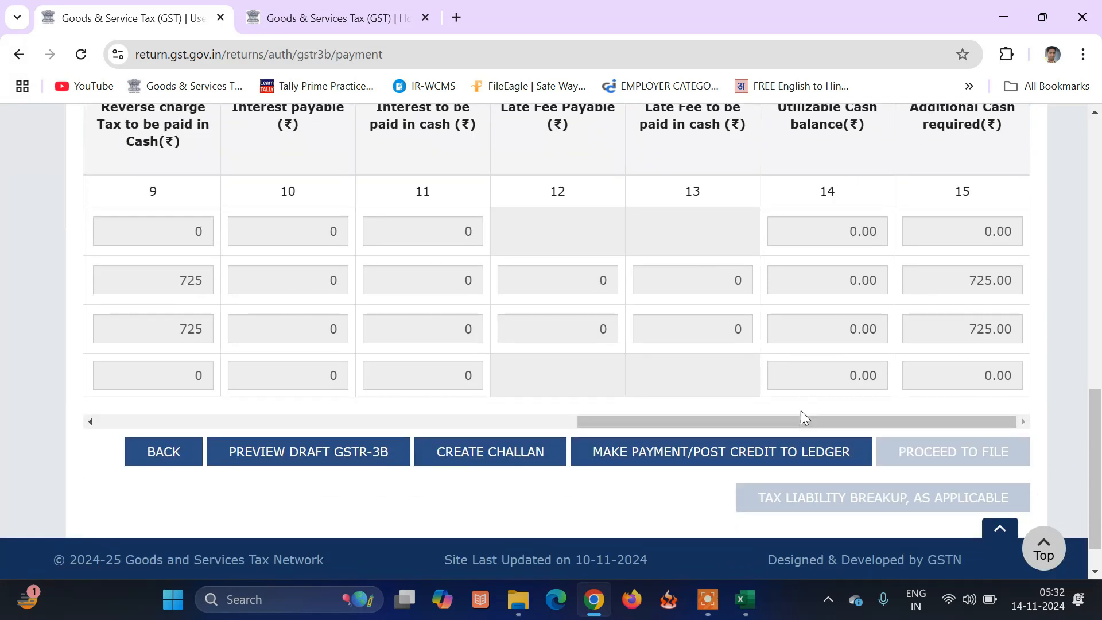
click(711, 453)
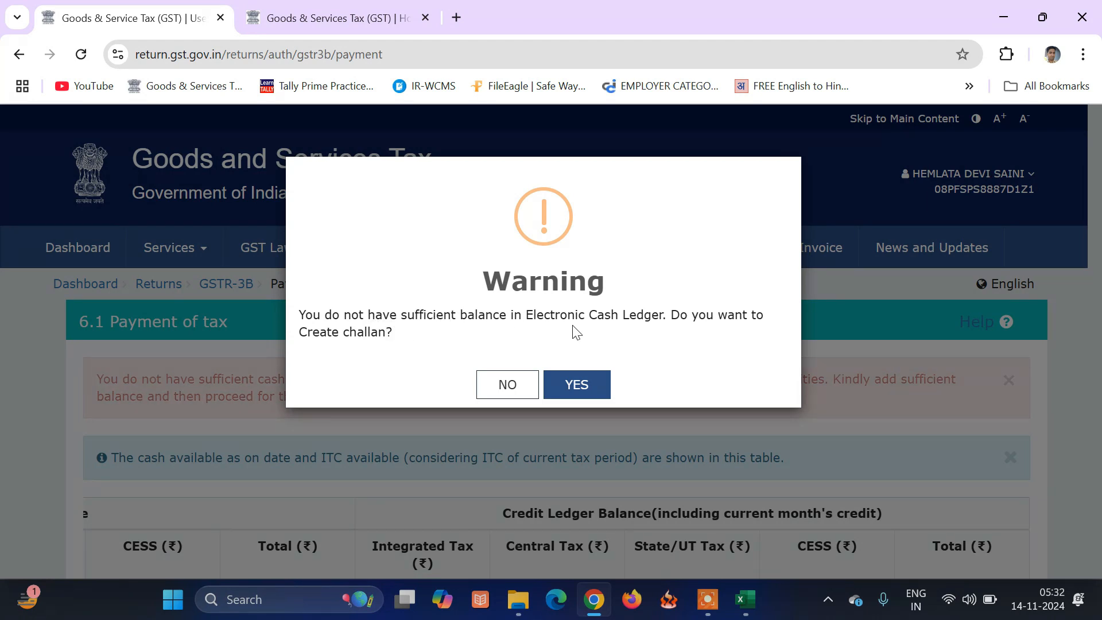
Create a ₹1,450 challan for the shortfall with E-Payment as the mode.
click(576, 386)
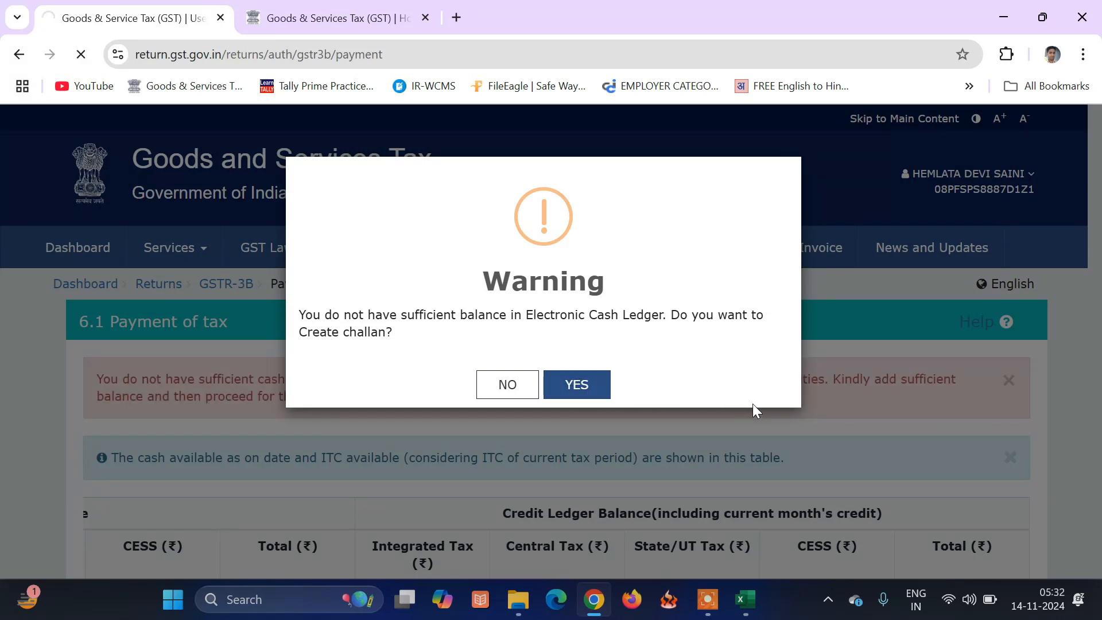
scroll(814, 329, down, 10)
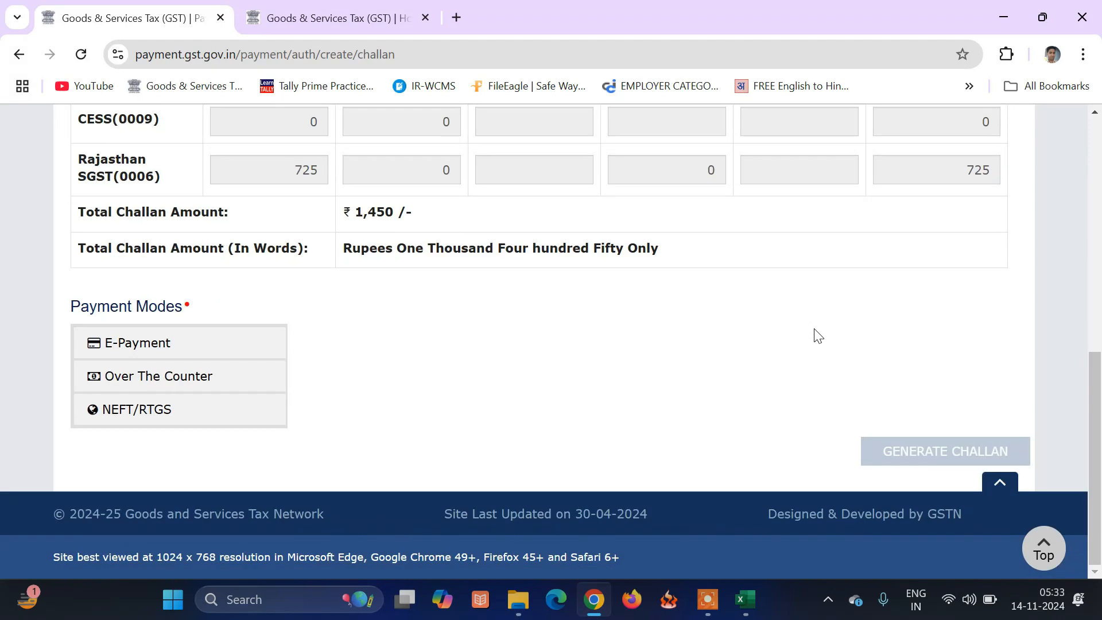
click(237, 353)
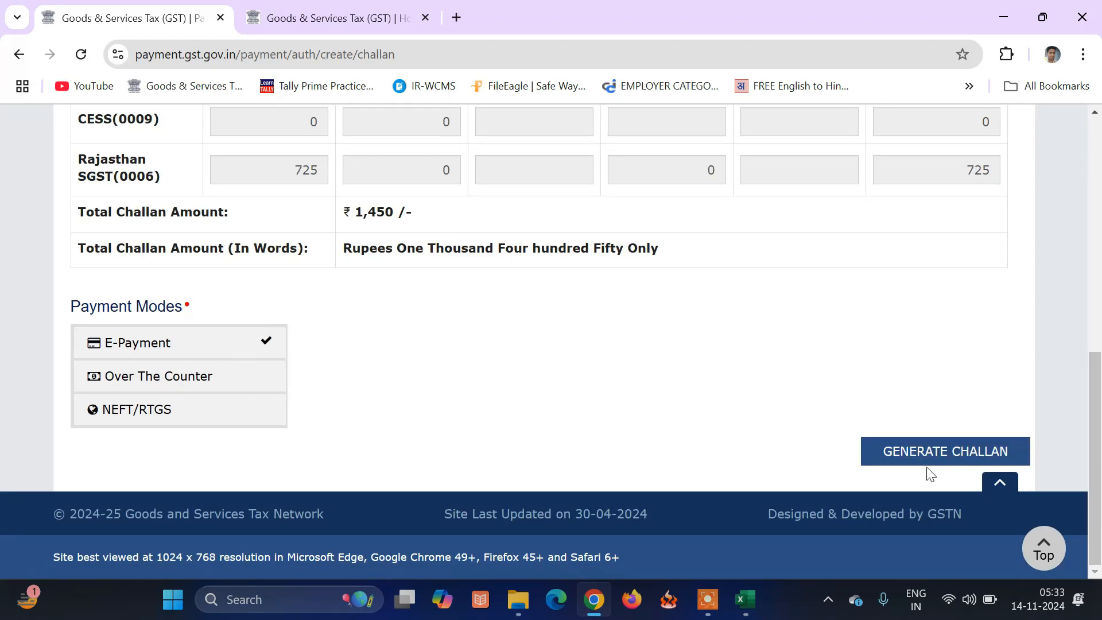
click(929, 451)
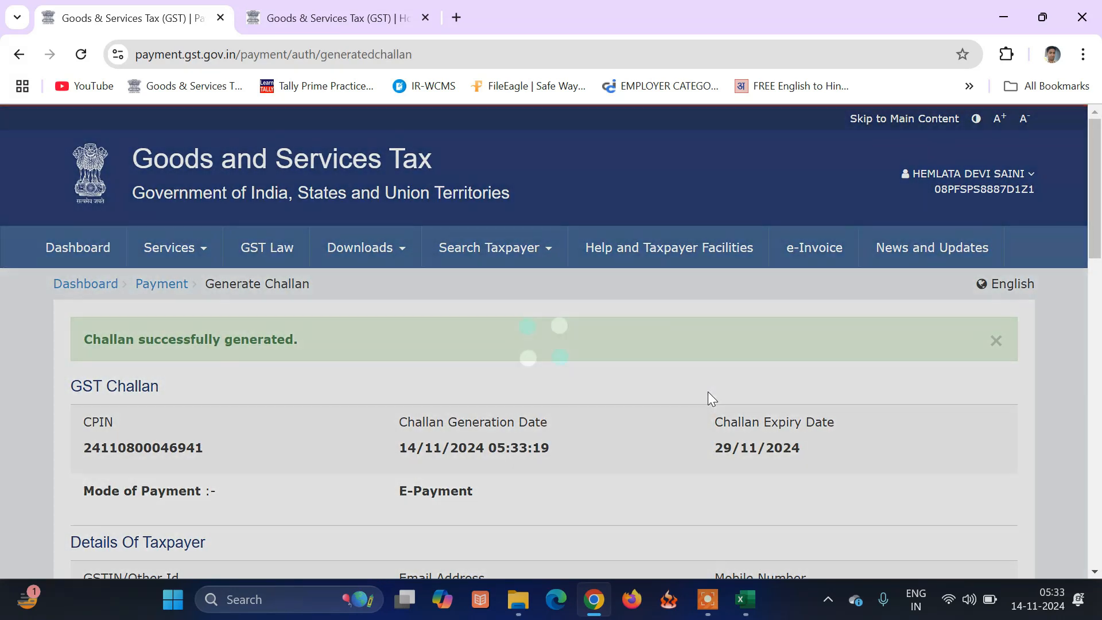
Pay the challan by Net Banking through HDFC BANK, accepting the terms.
scroll(708, 391, down, 15)
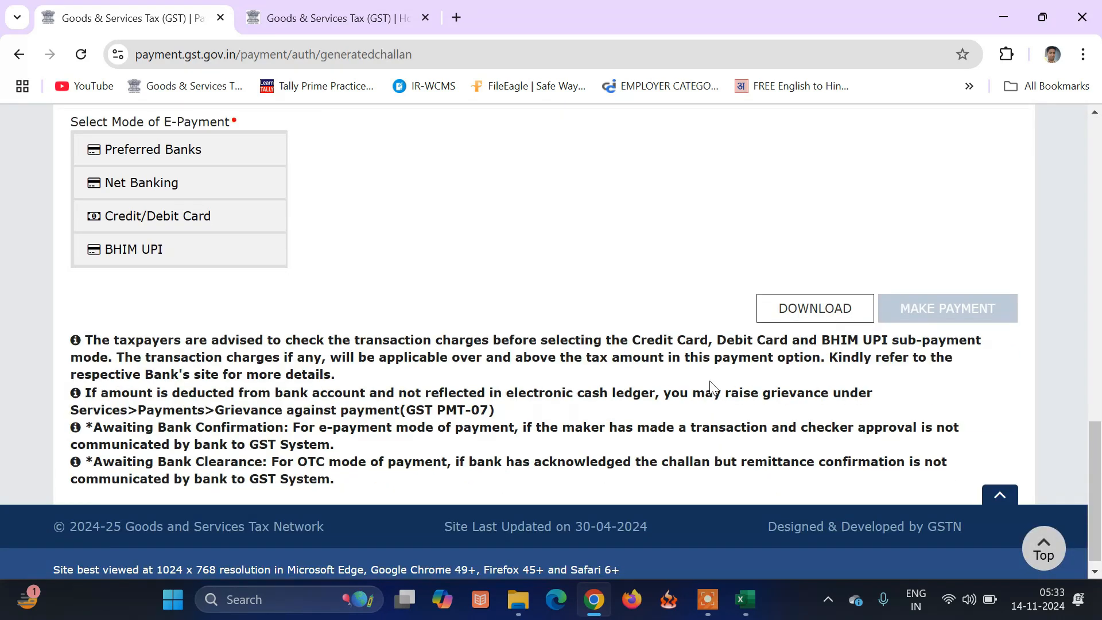
click(190, 194)
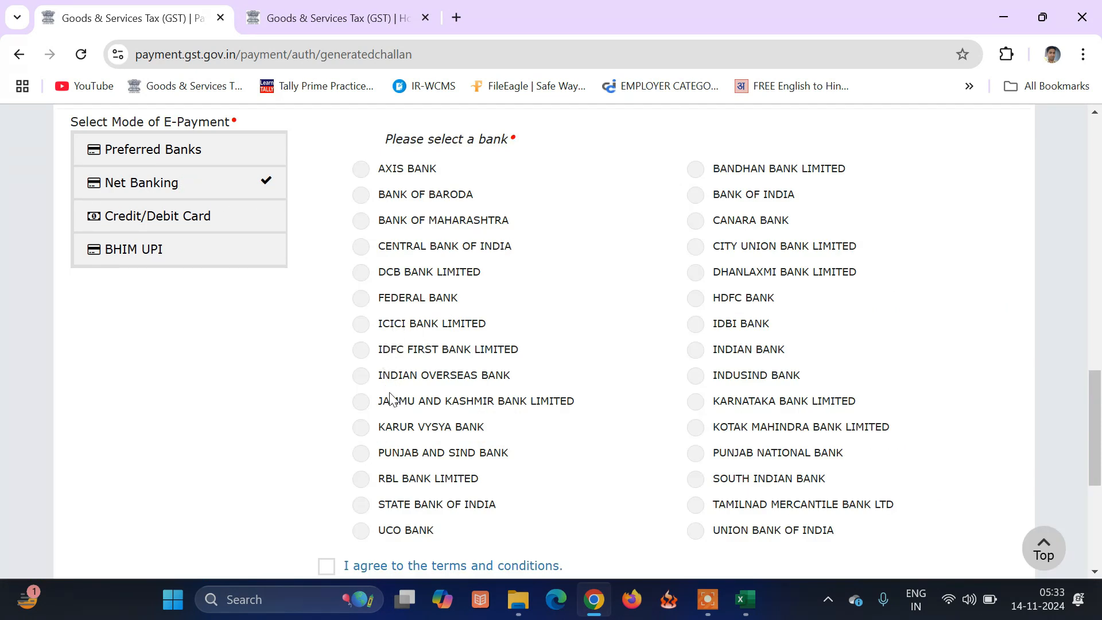
click(695, 298)
scroll(866, 333, down, 5)
click(948, 308)
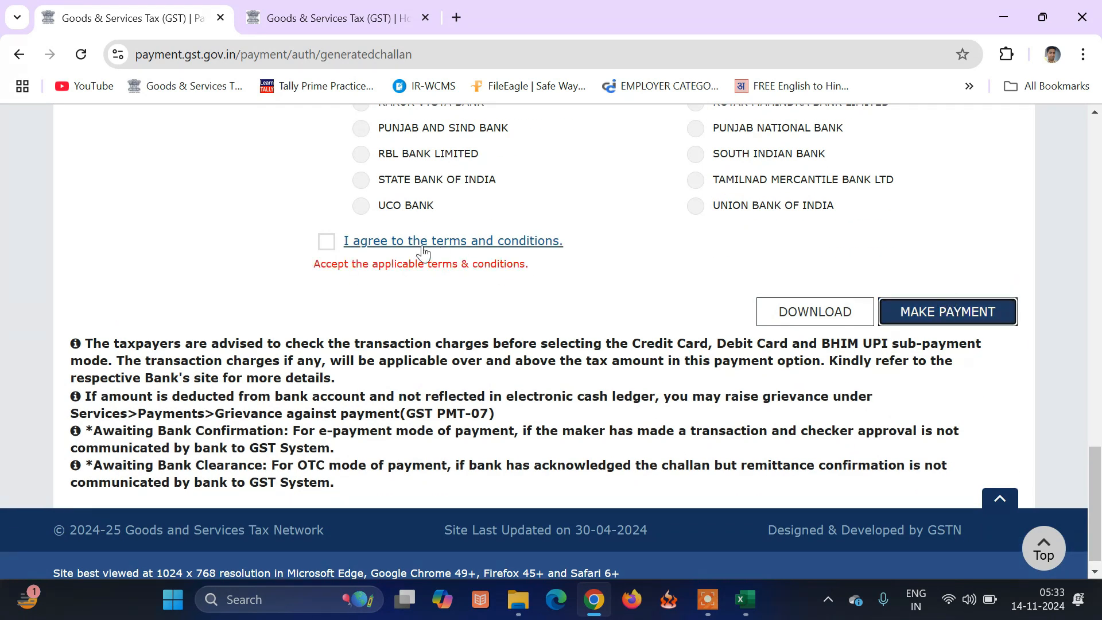
click(326, 241)
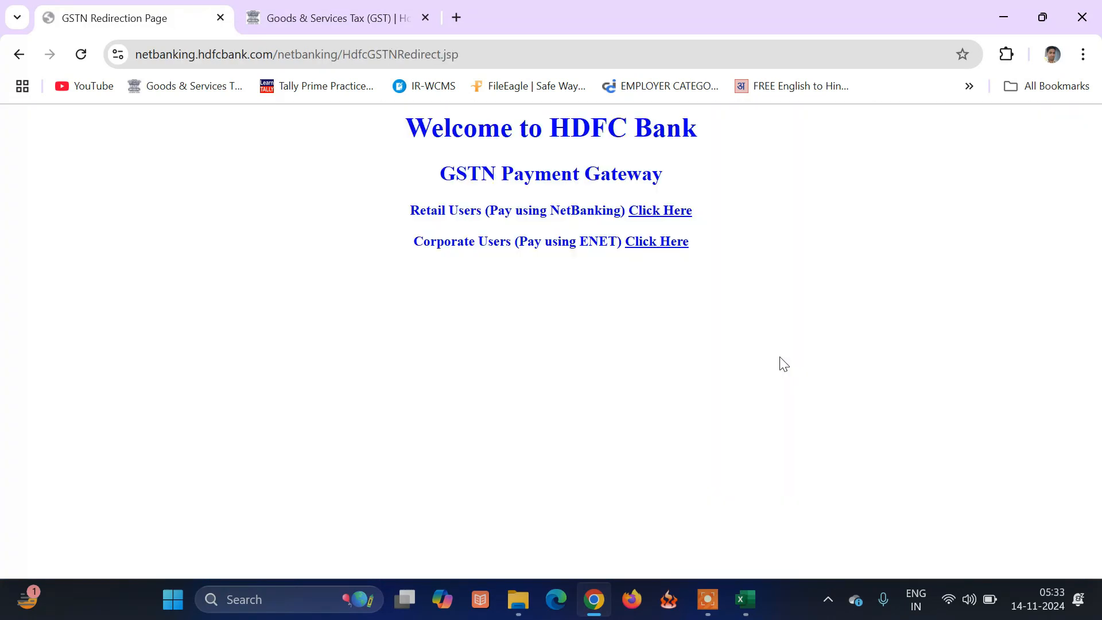
Log in to HDFC NetBanking as a retail user with the customer ID.
click(660, 214)
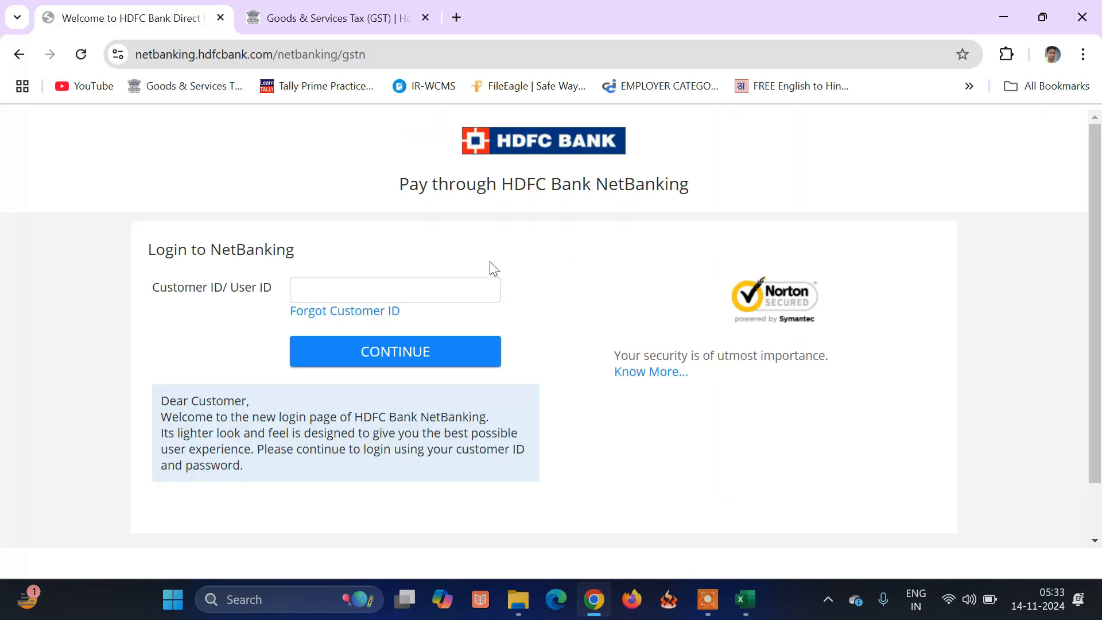
click(435, 287)
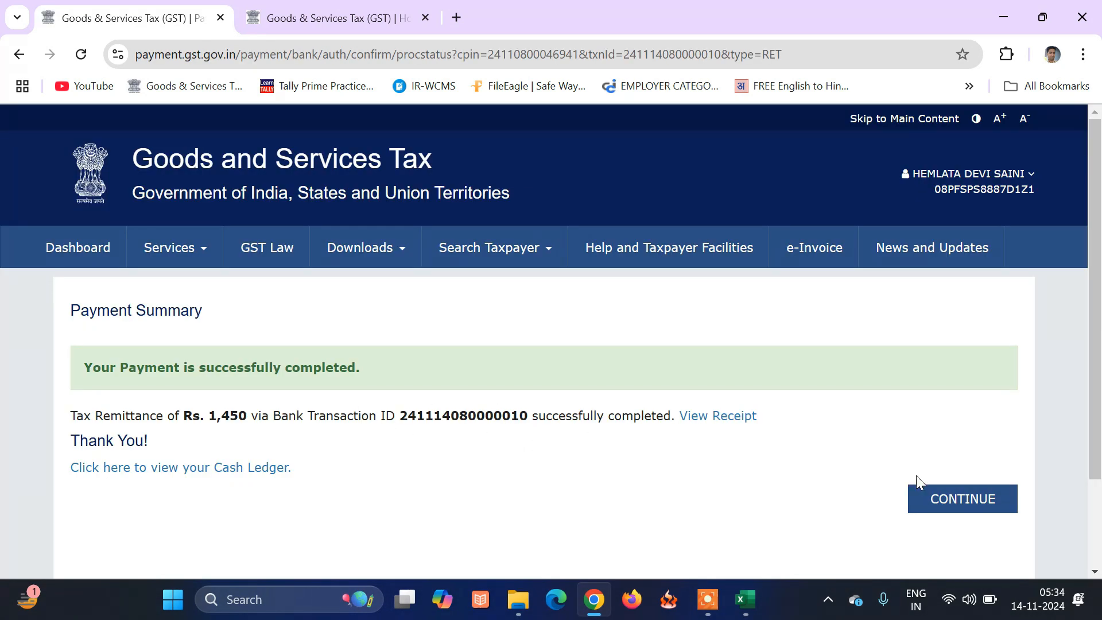
Continue from the ₹1,450 payment summary back to GSTR-3B 6.1 Payment of tax.
click(924, 491)
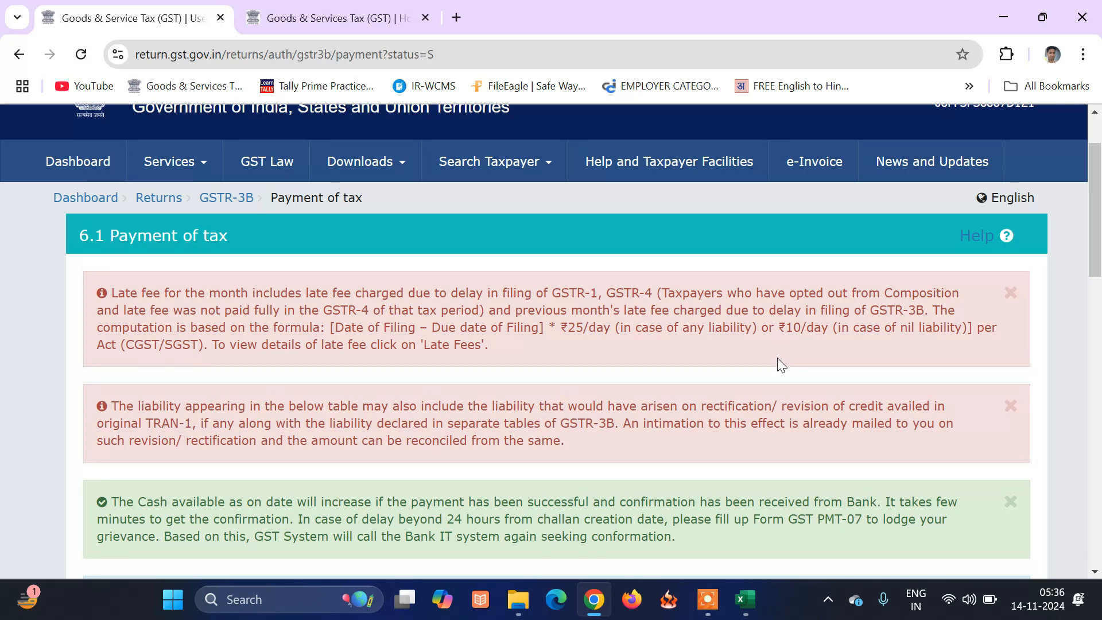
Offset the August GSTR-3B liabilities using cash and credit, confirming the offset.
scroll(783, 361, down, 9)
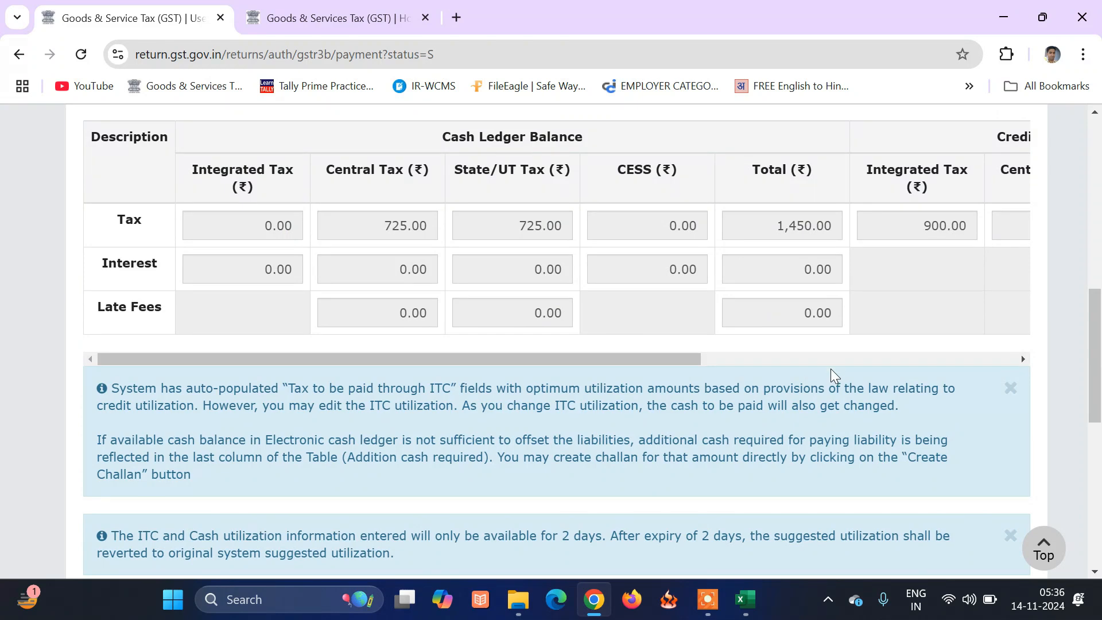
scroll(756, 371, down, 9)
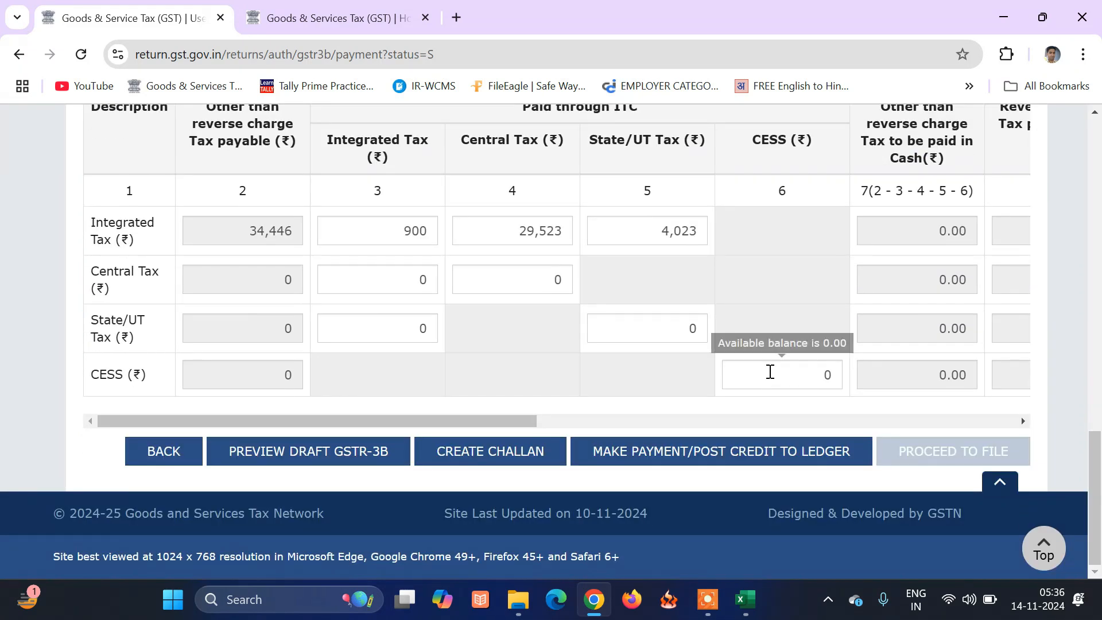
click(770, 451)
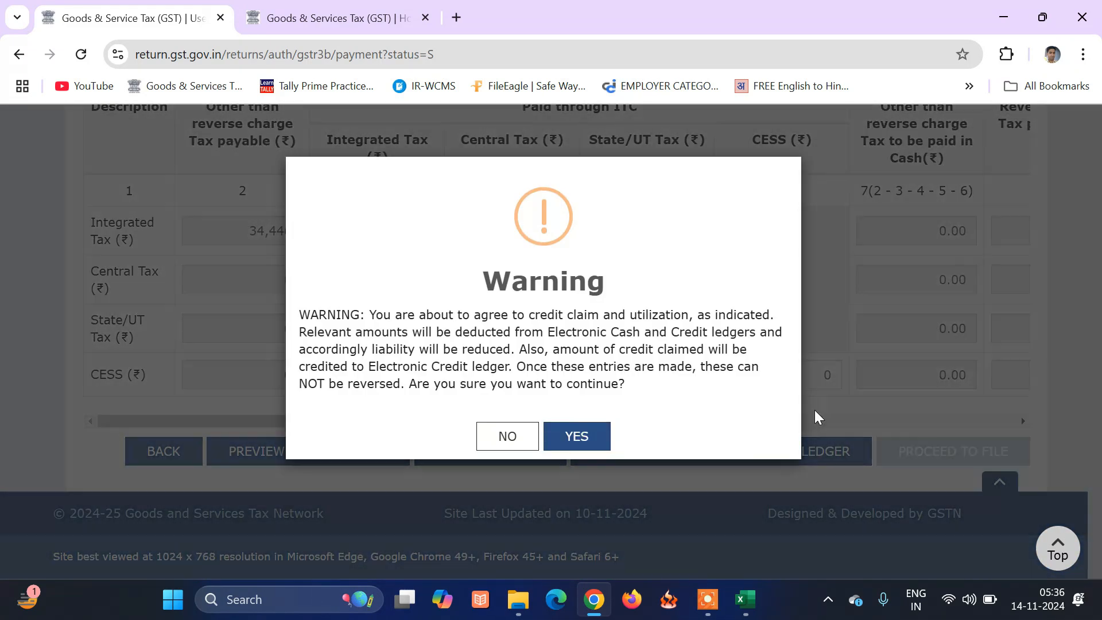
key(Return)
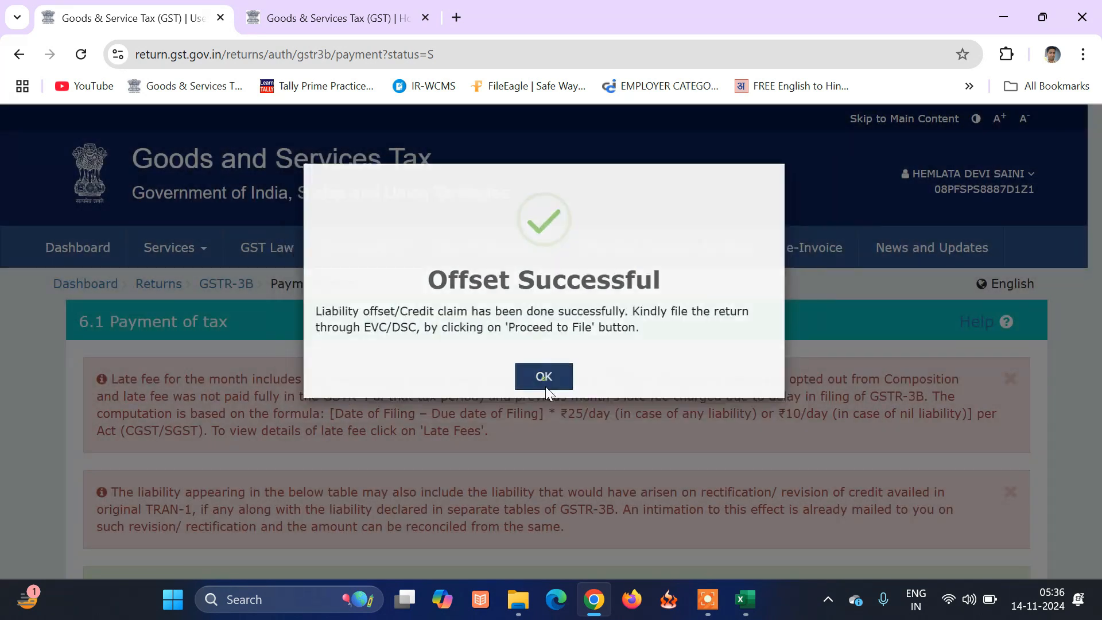
click(543, 385)
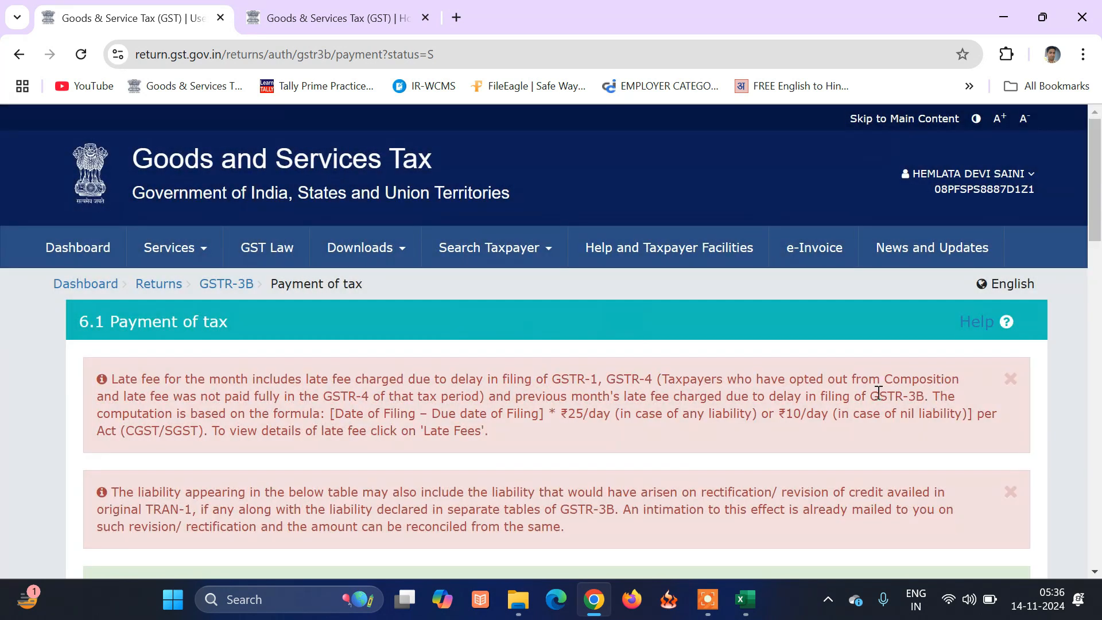
Proceed to filing, tick the verification declaration and choose the authorised signatory.
scroll(879, 392, down, 6)
scroll(880, 391, down, 10)
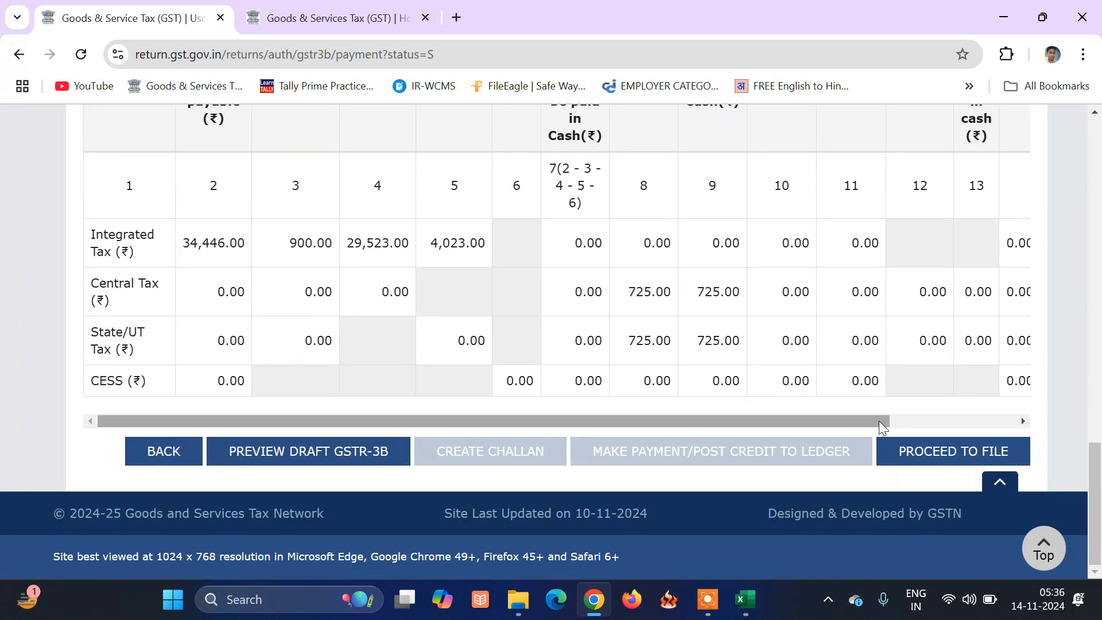
click(942, 459)
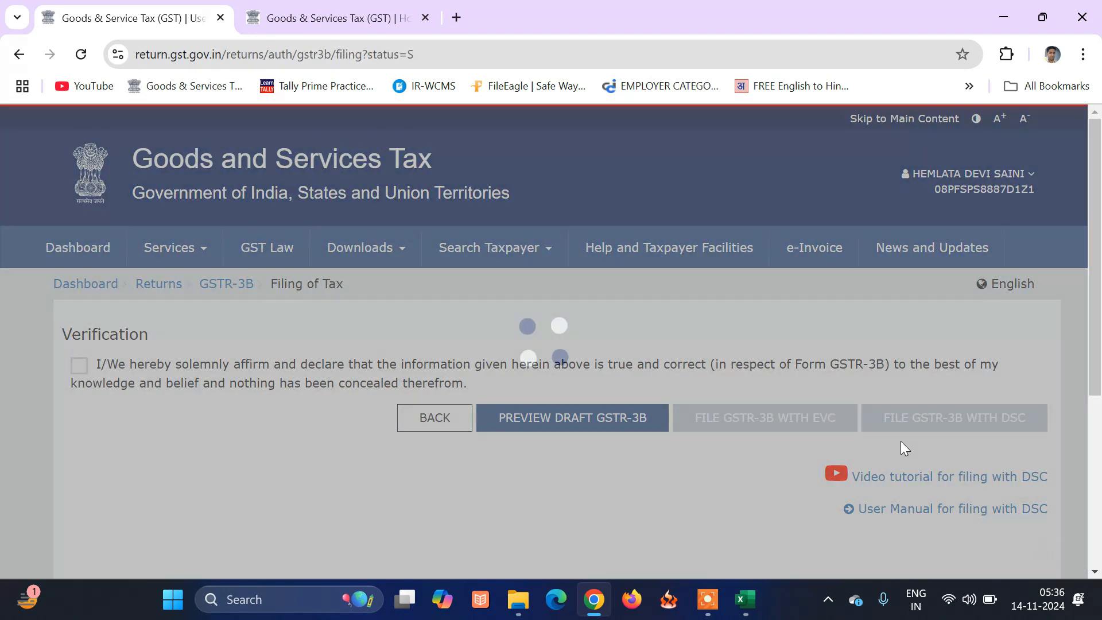
click(79, 367)
click(160, 427)
click(183, 475)
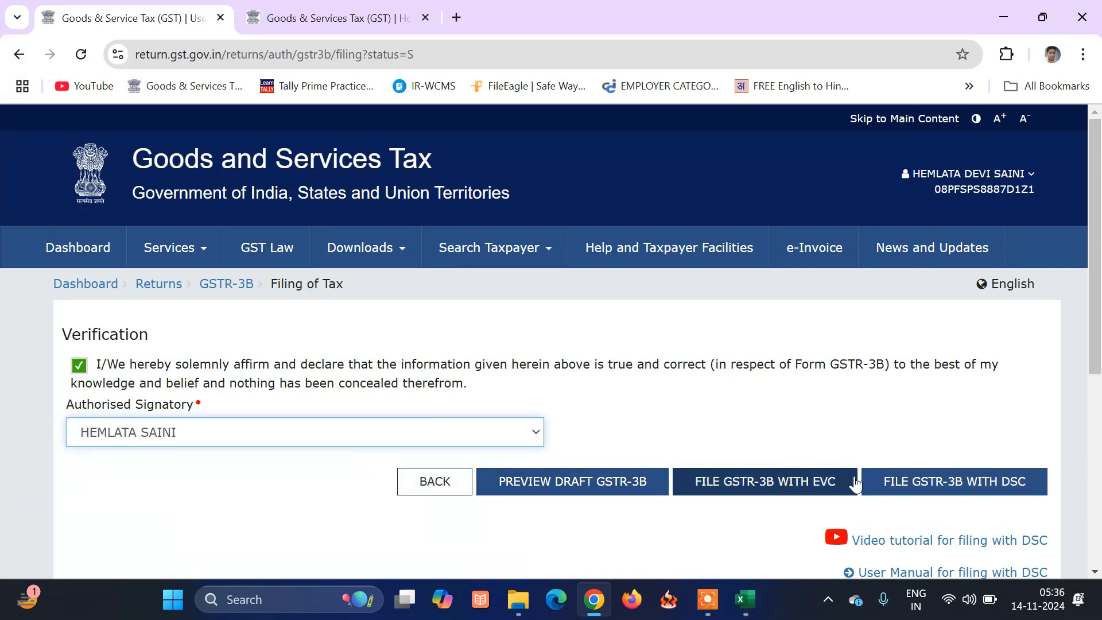
File the August GSTR-3B with EVC, acknowledging the late fee, then return to the dashboard.
click(817, 484)
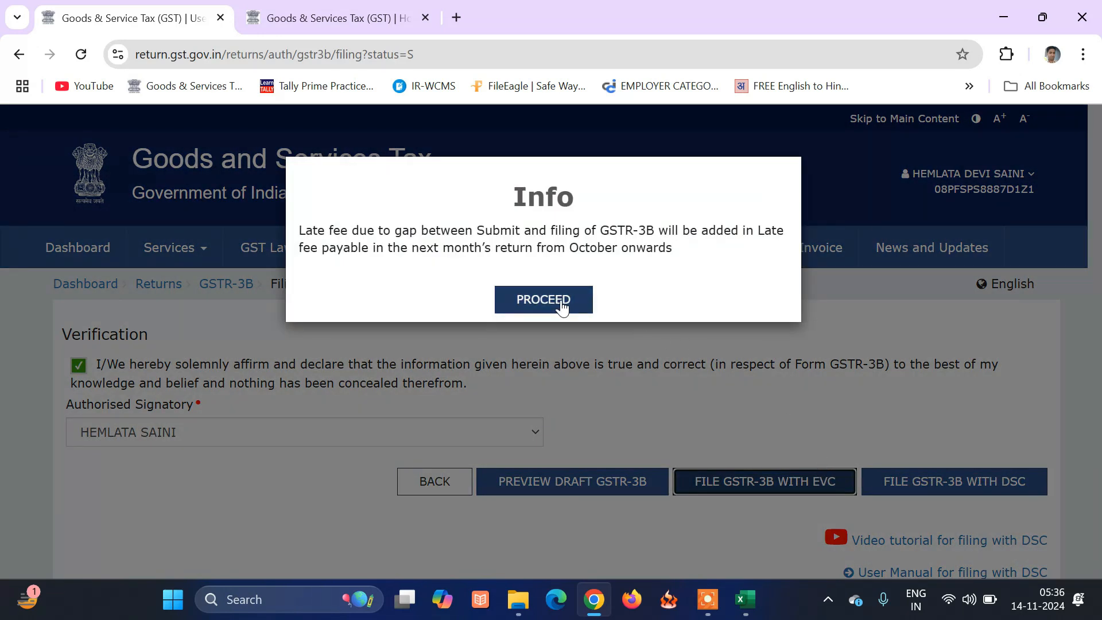
click(561, 305)
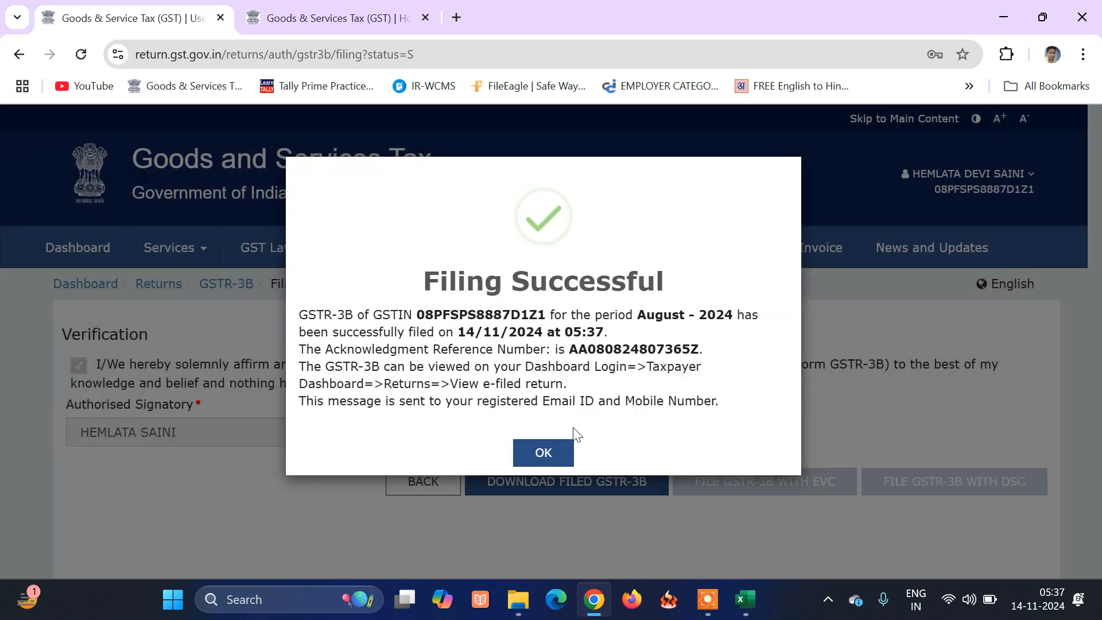
click(555, 454)
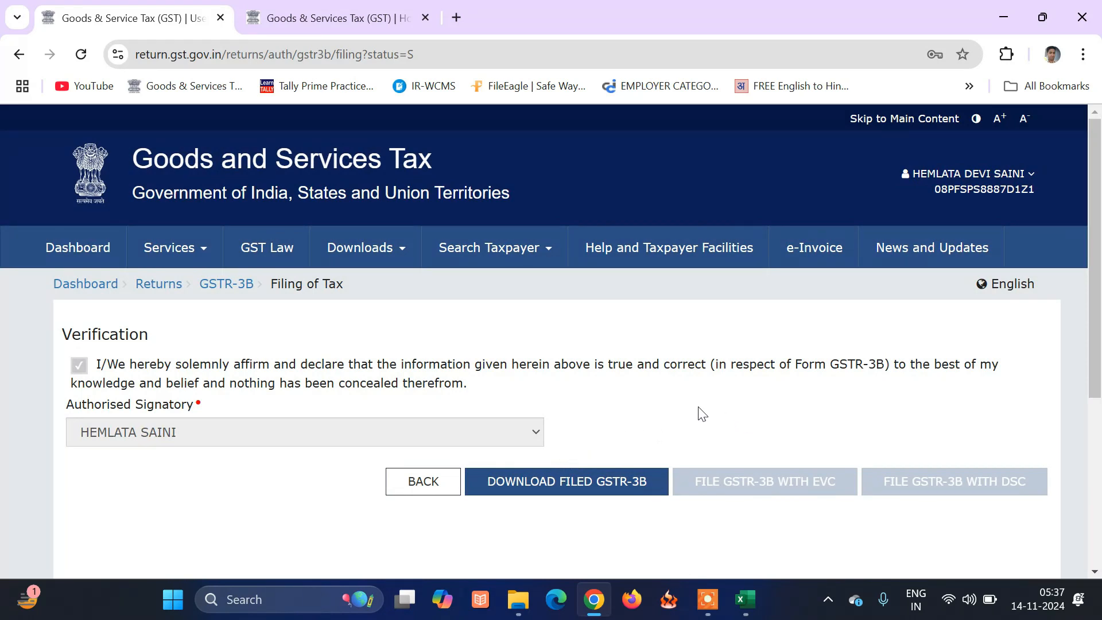
click(66, 251)
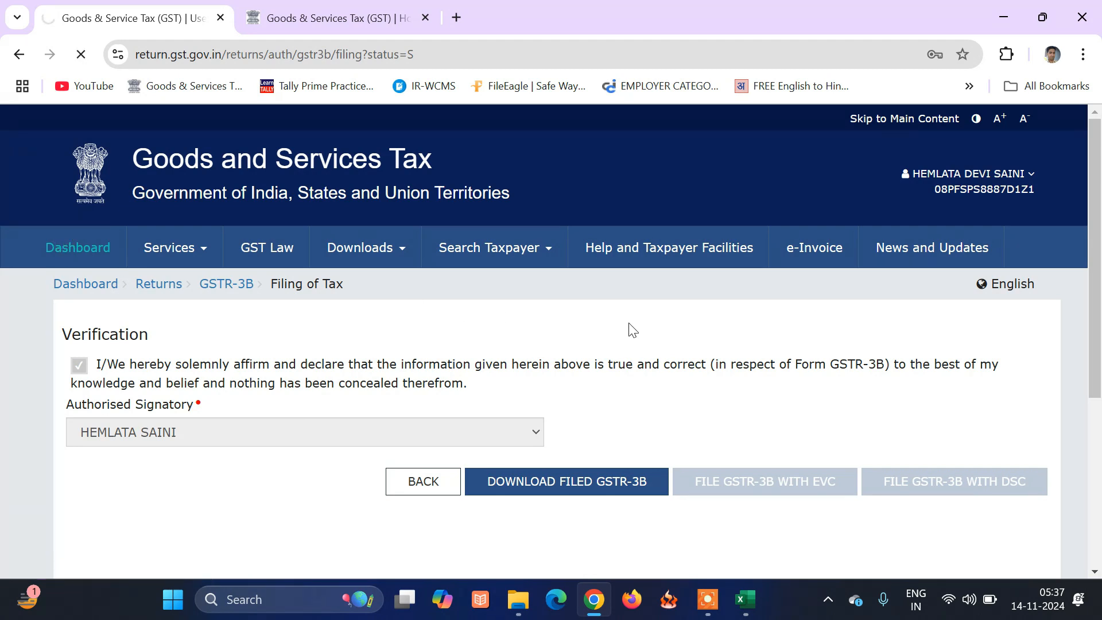
Search the returns page for Quarter 2 (Jul - Sep), September 2024-25.
scroll(668, 388, down, 4)
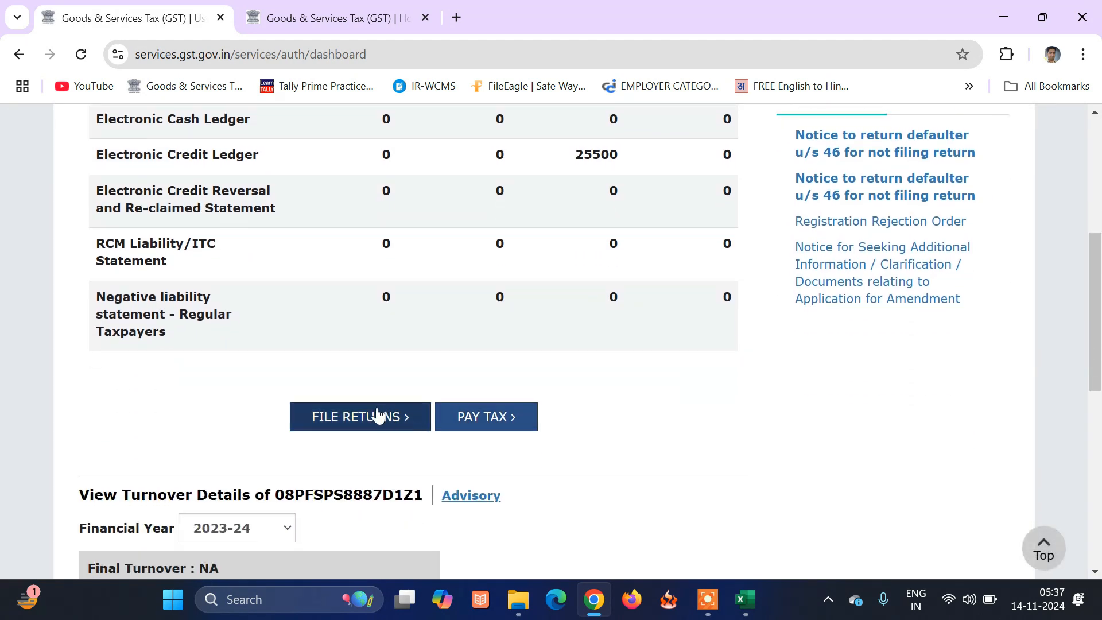
click(373, 415)
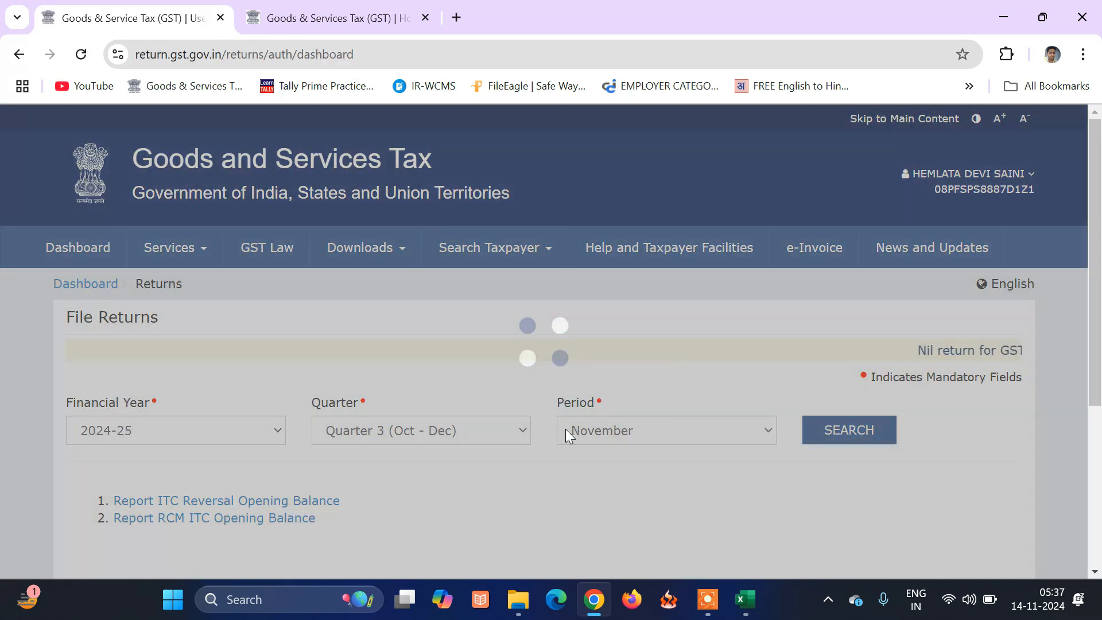
click(498, 431)
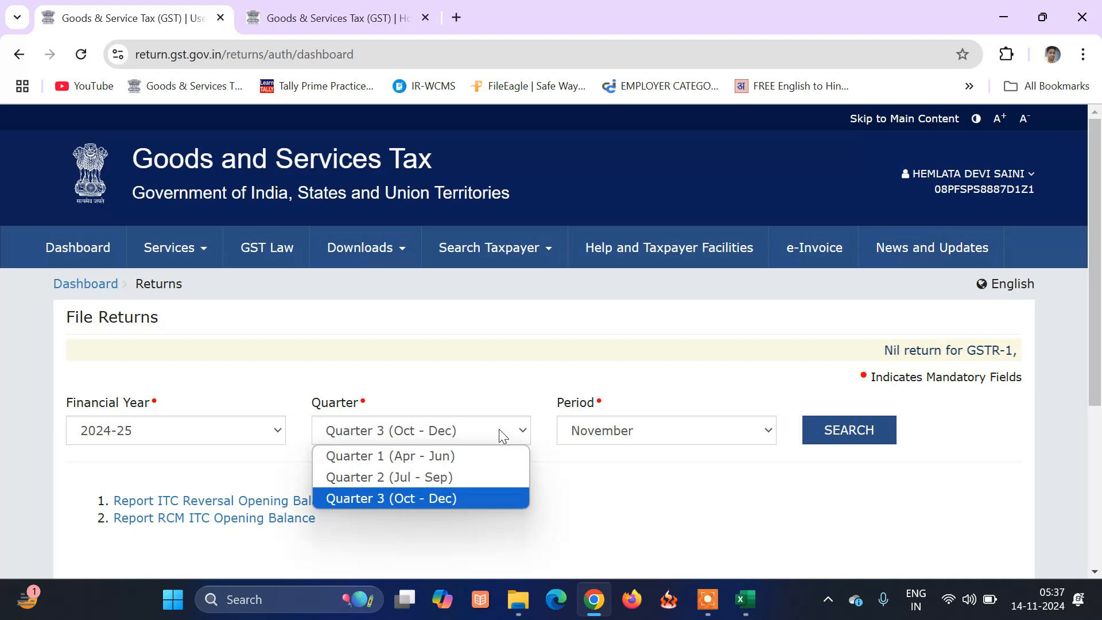
click(489, 473)
click(843, 437)
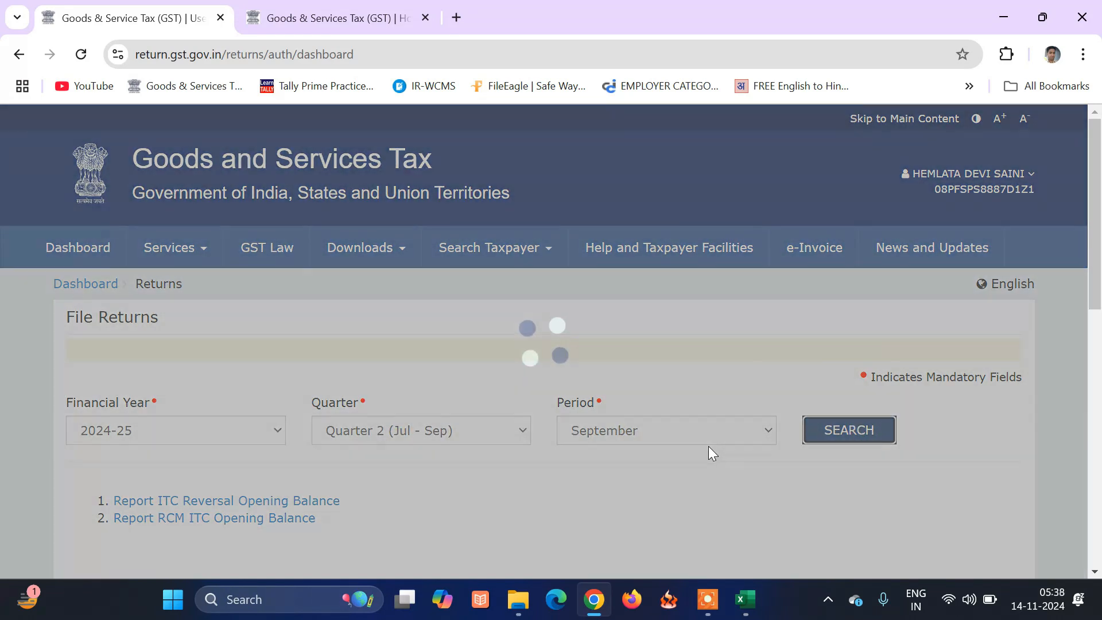
Start online preparation of the September GSTR-1.
scroll(708, 441, down, 6)
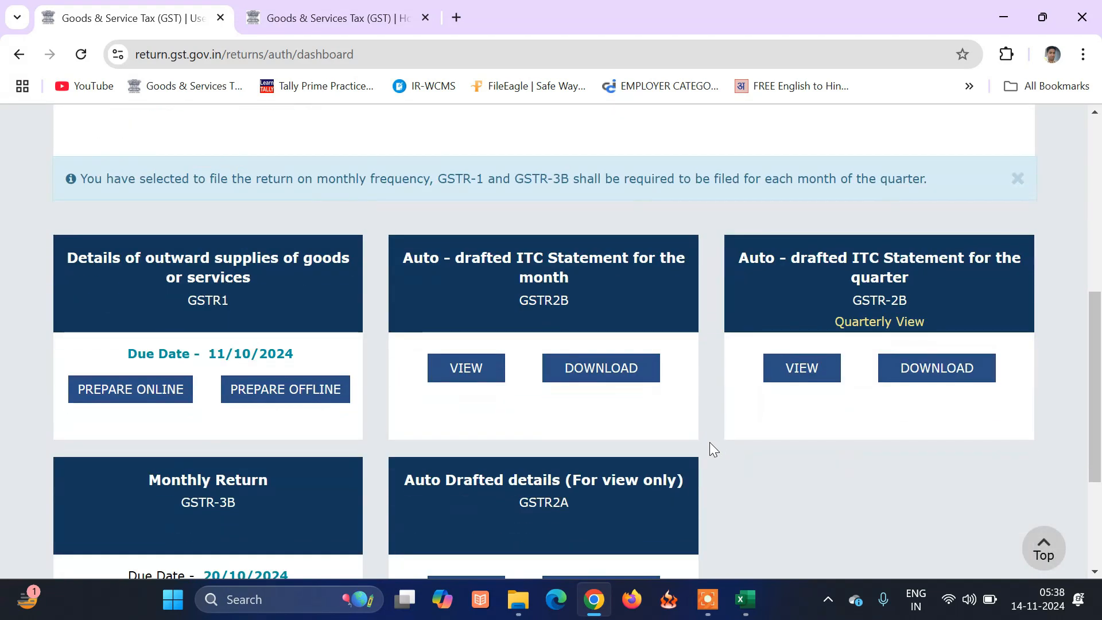
scroll(709, 442, down, 2)
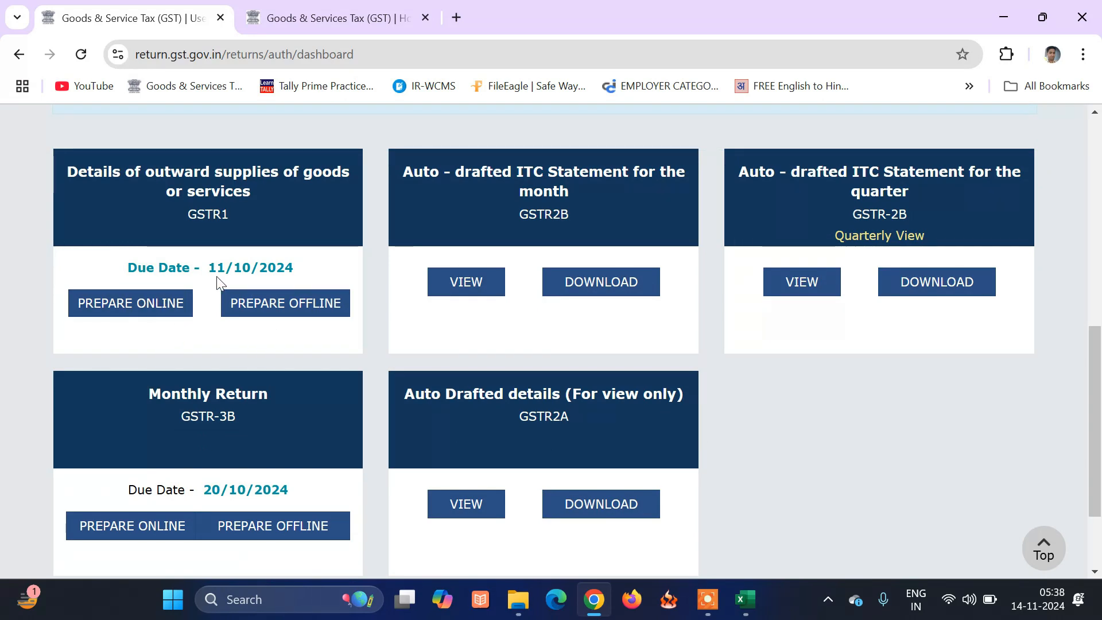
click(138, 306)
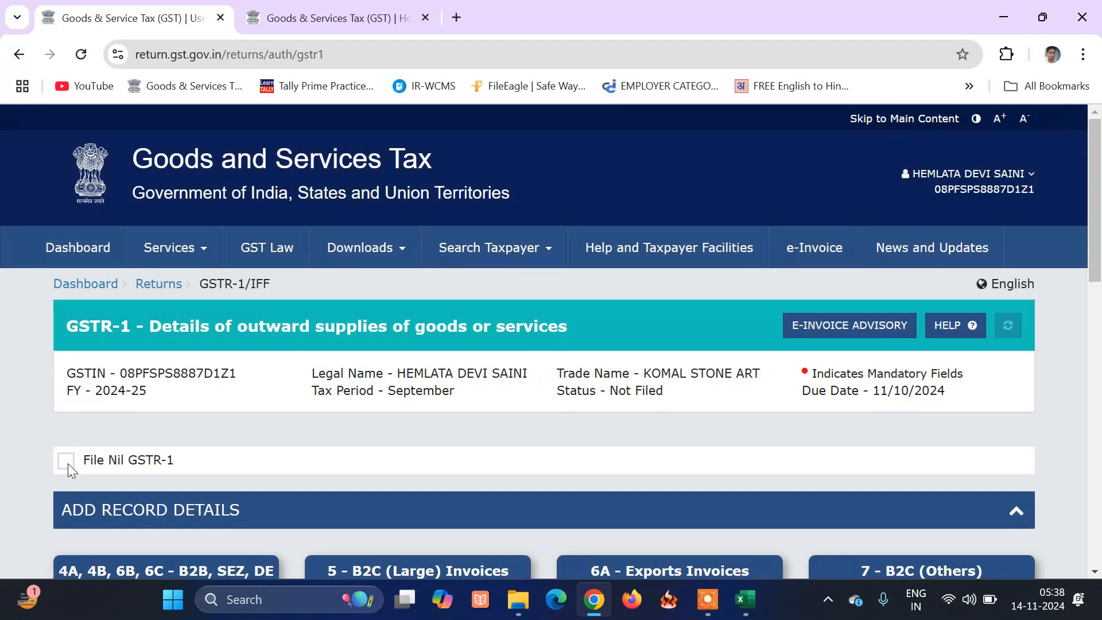
Mark the September GSTR-1 as a nil return and proceed to file the statement.
click(66, 461)
scroll(541, 454, down, 5)
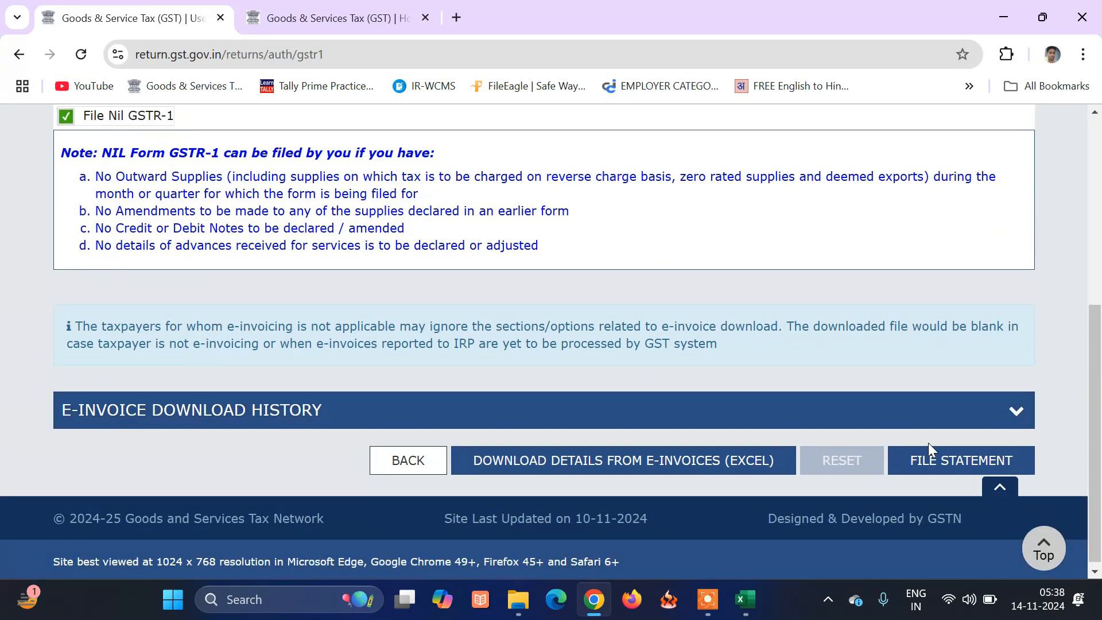
click(938, 456)
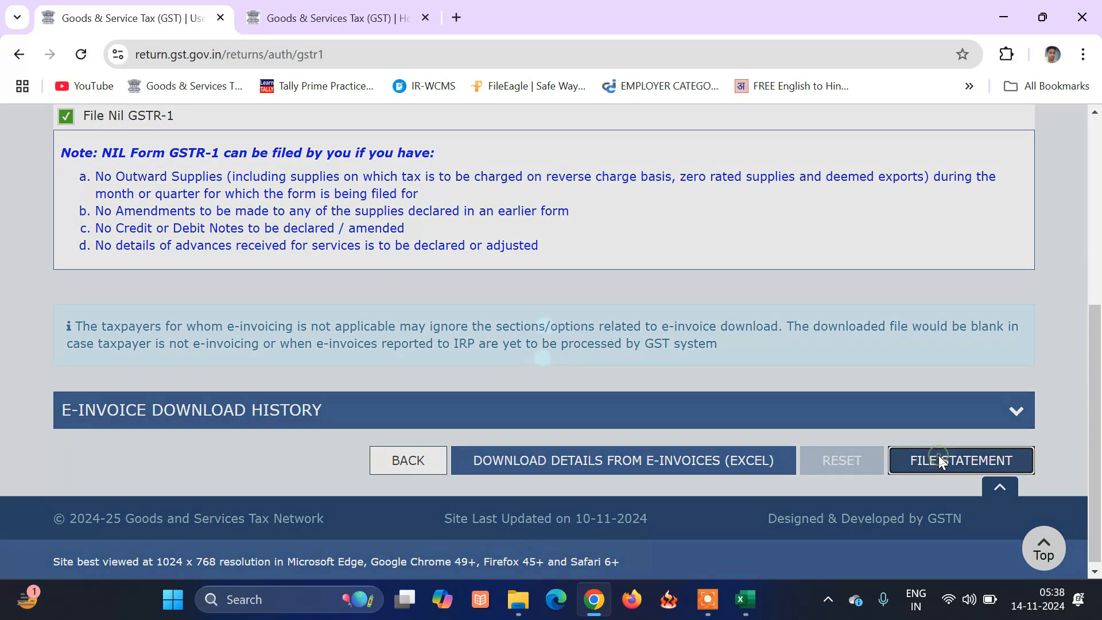
scroll(541, 482, down, 3)
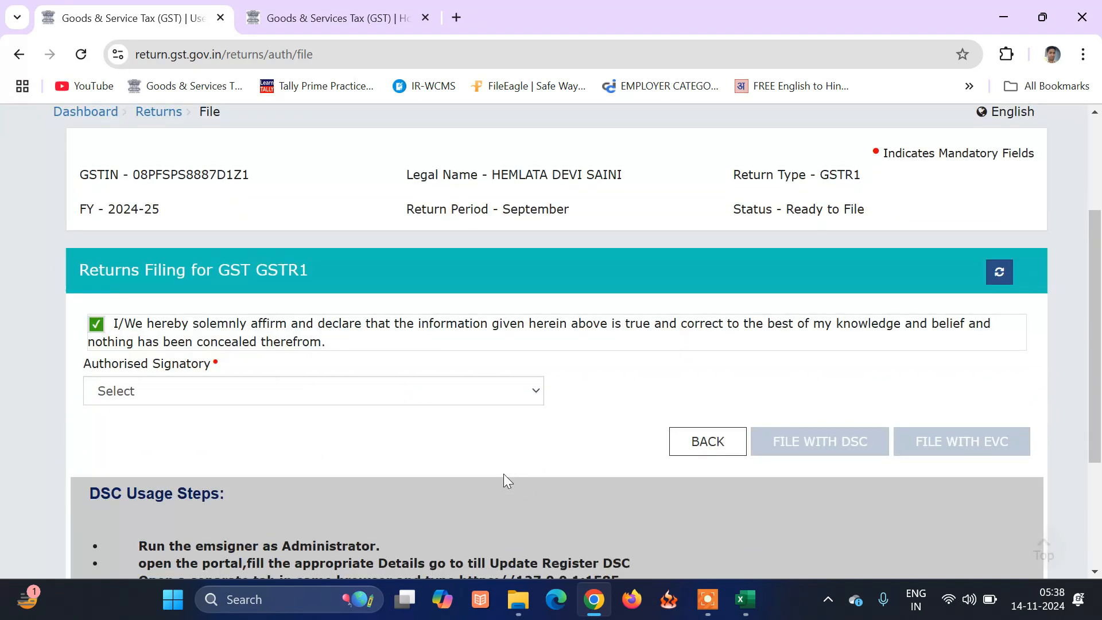
File the nil GSTR-1 with EVC under the authorised signatory, entering the one-time password.
click(463, 396)
click(439, 437)
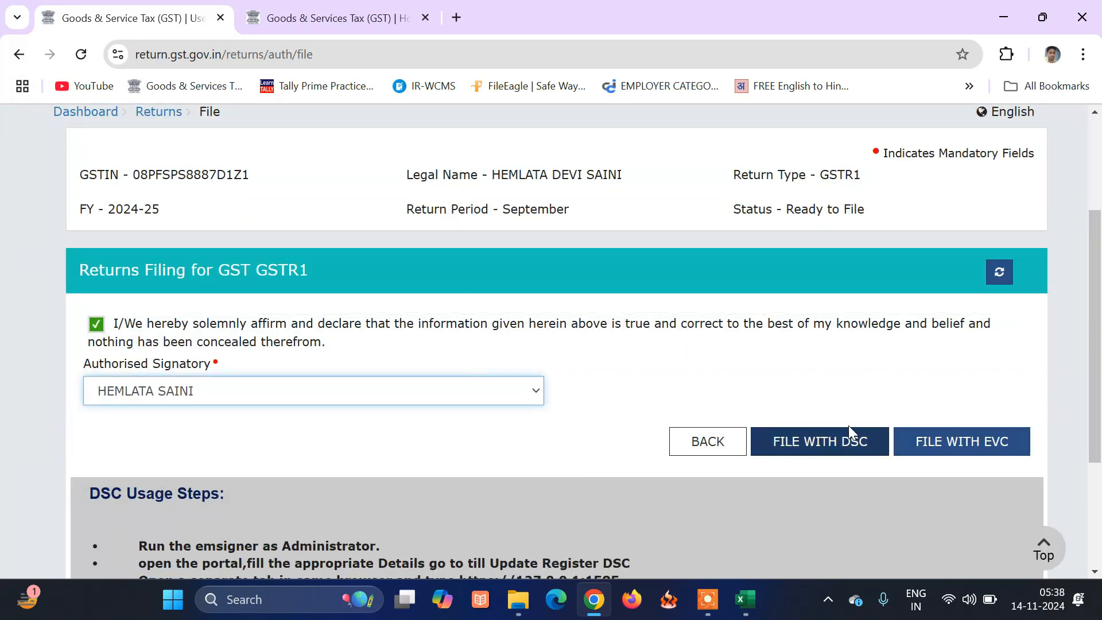
click(955, 440)
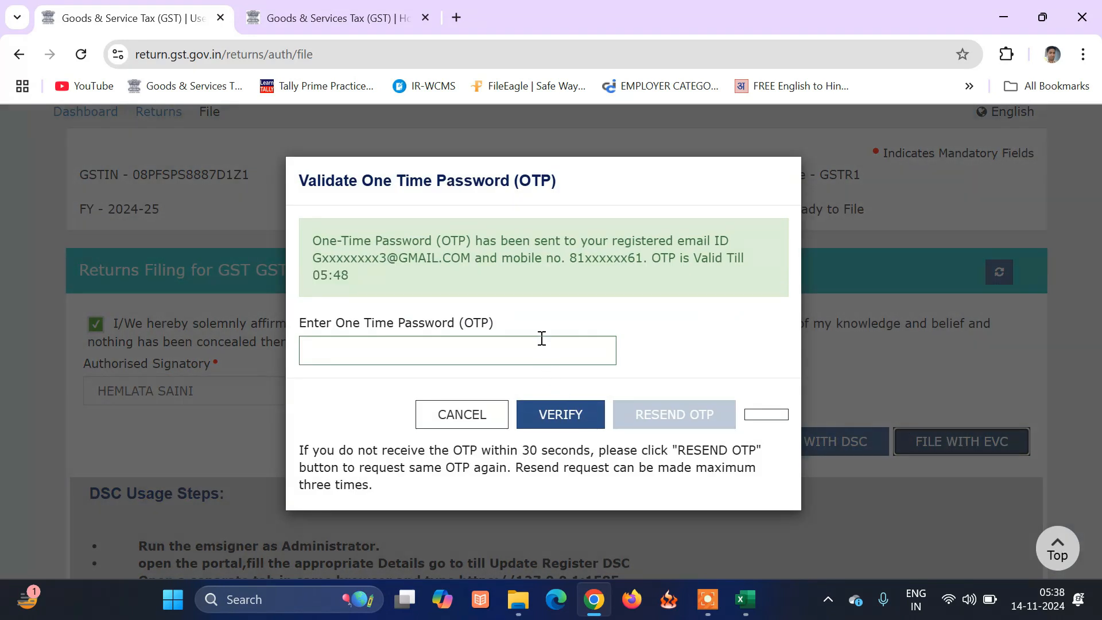
click(541, 338)
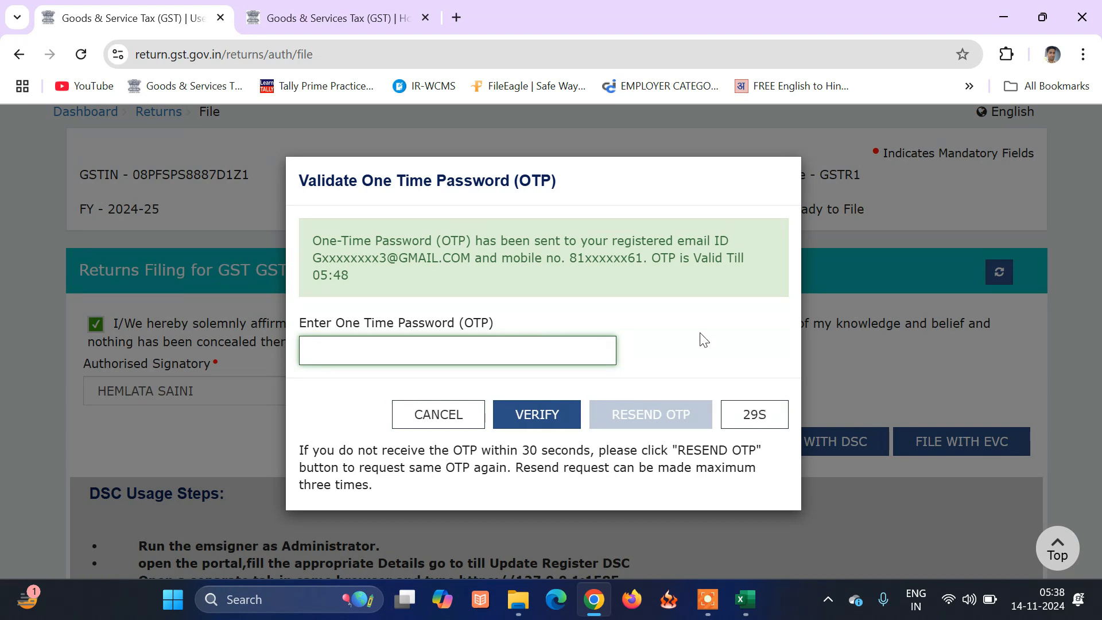
text(5)
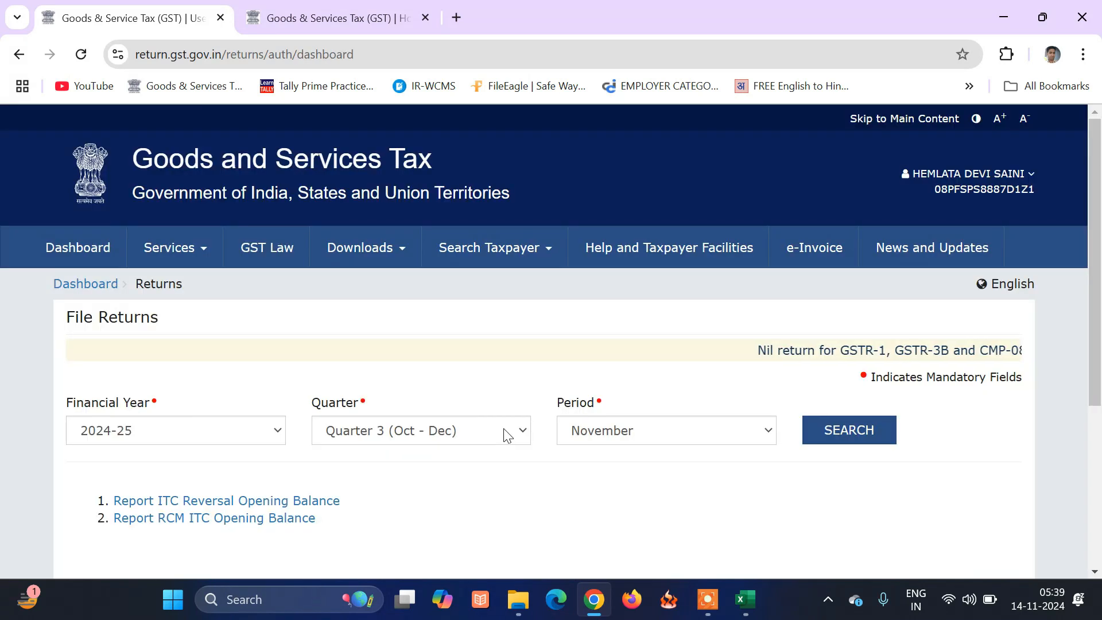
click(504, 432)
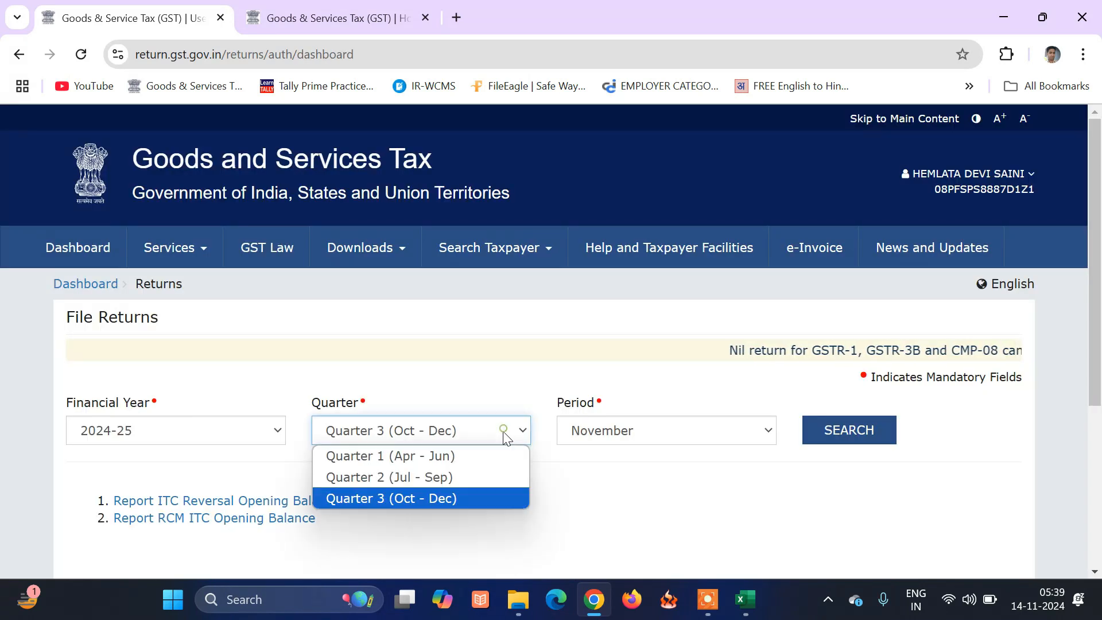
Look up the Quarter 2 (Jul - Sep) returns for September 2024.
click(477, 475)
click(844, 438)
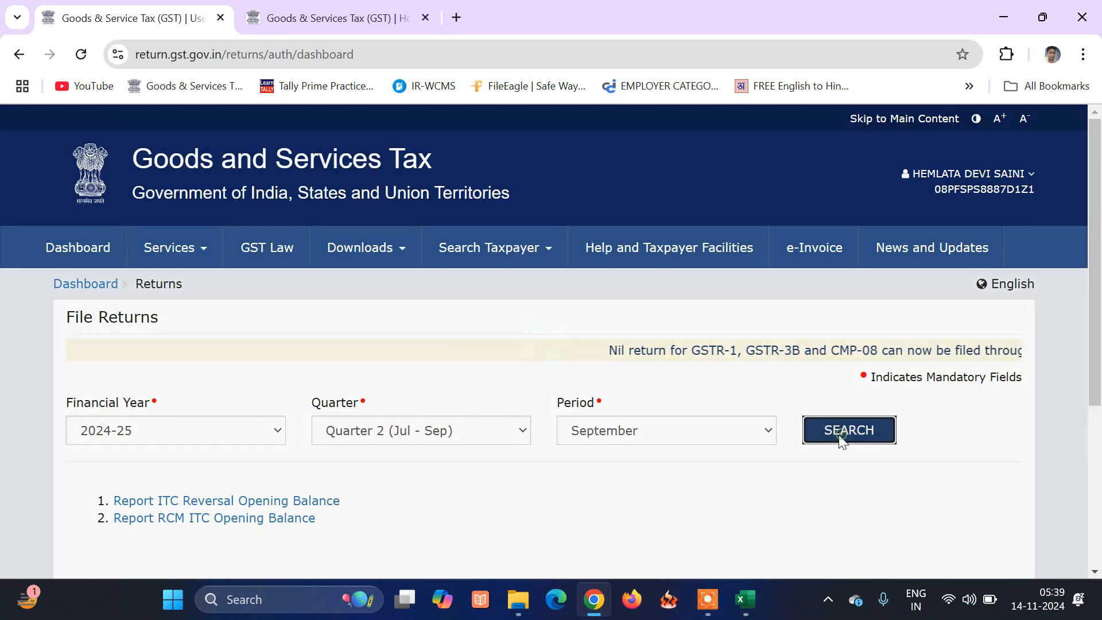
scroll(705, 441, down, 9)
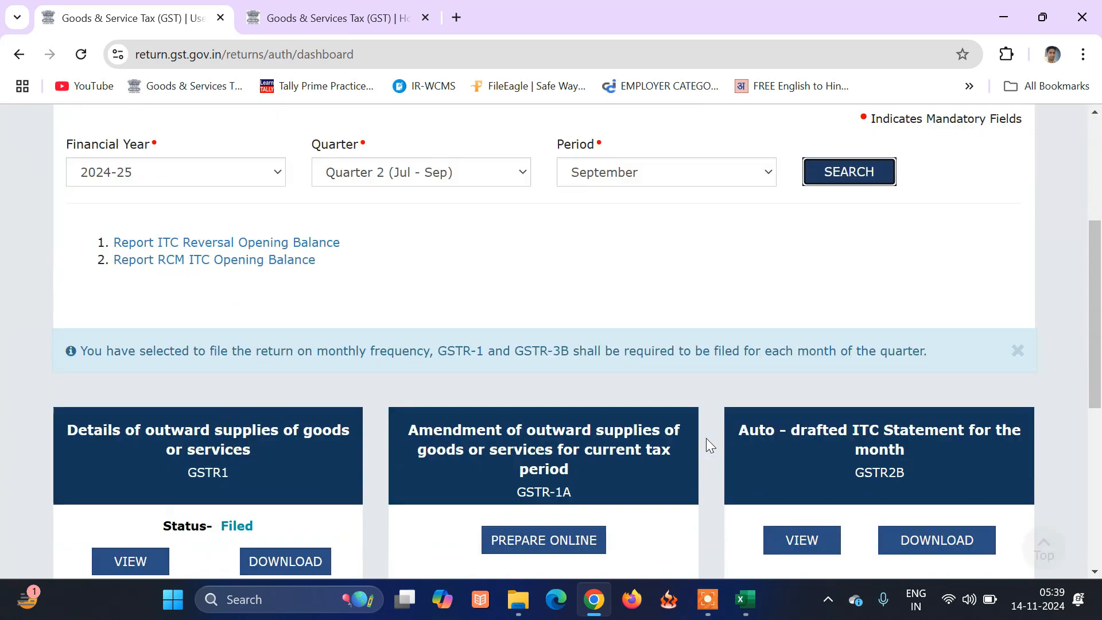
scroll(708, 436, down, 3)
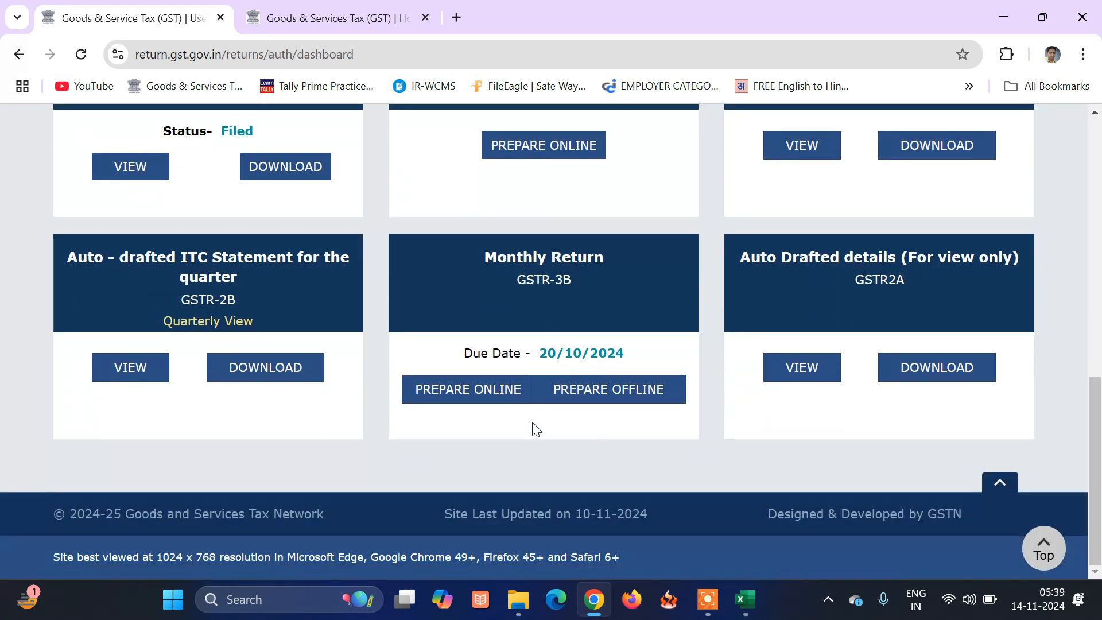
Prepare the September GSTR-3B online, dismiss the system summary and review its tiles.
click(453, 390)
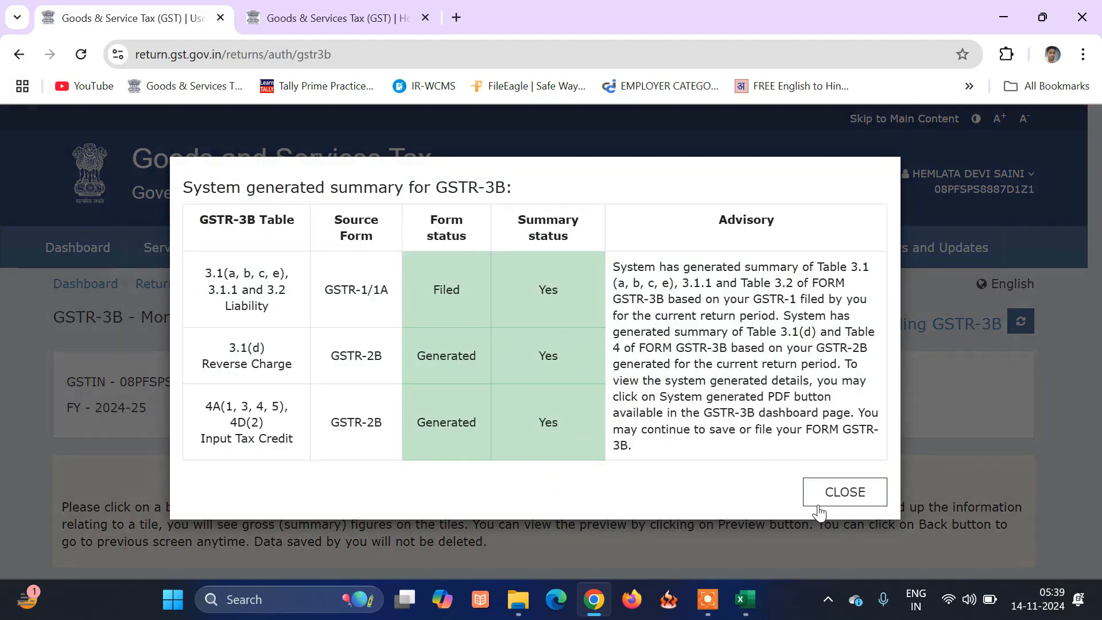
click(835, 487)
scroll(828, 469, down, 5)
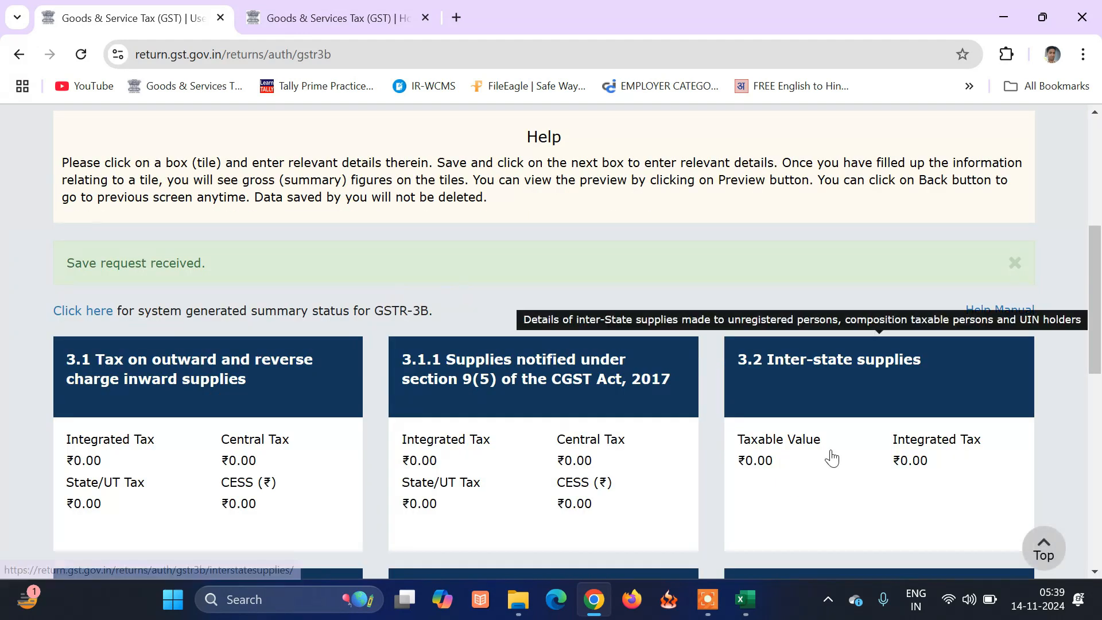
scroll(830, 456, down, 2)
scroll(832, 453, down, 1)
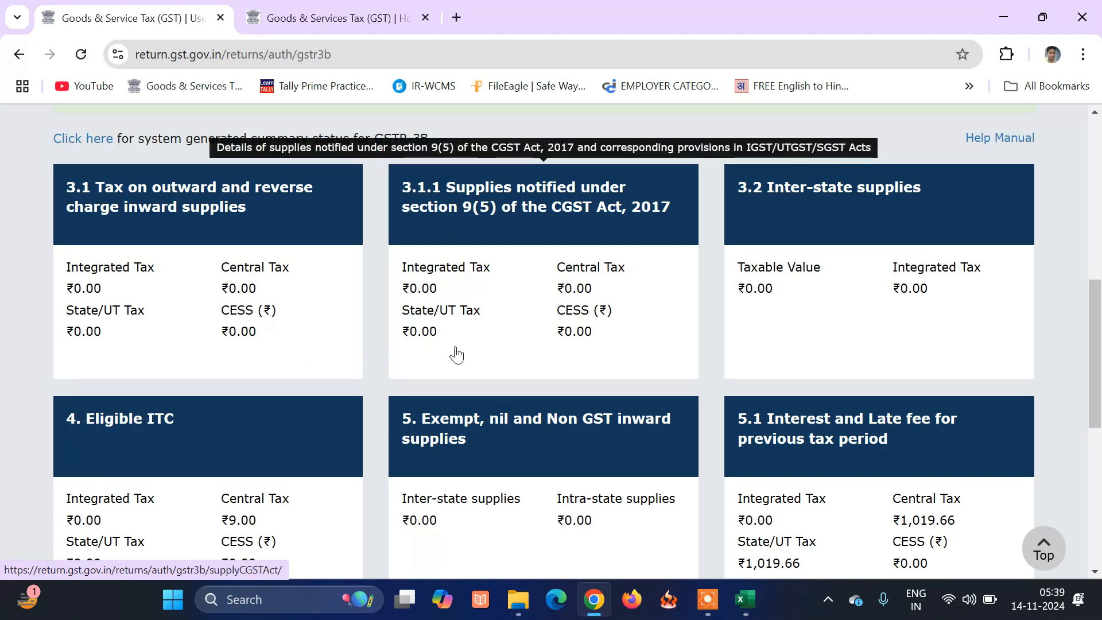
scroll(453, 352, down, 3)
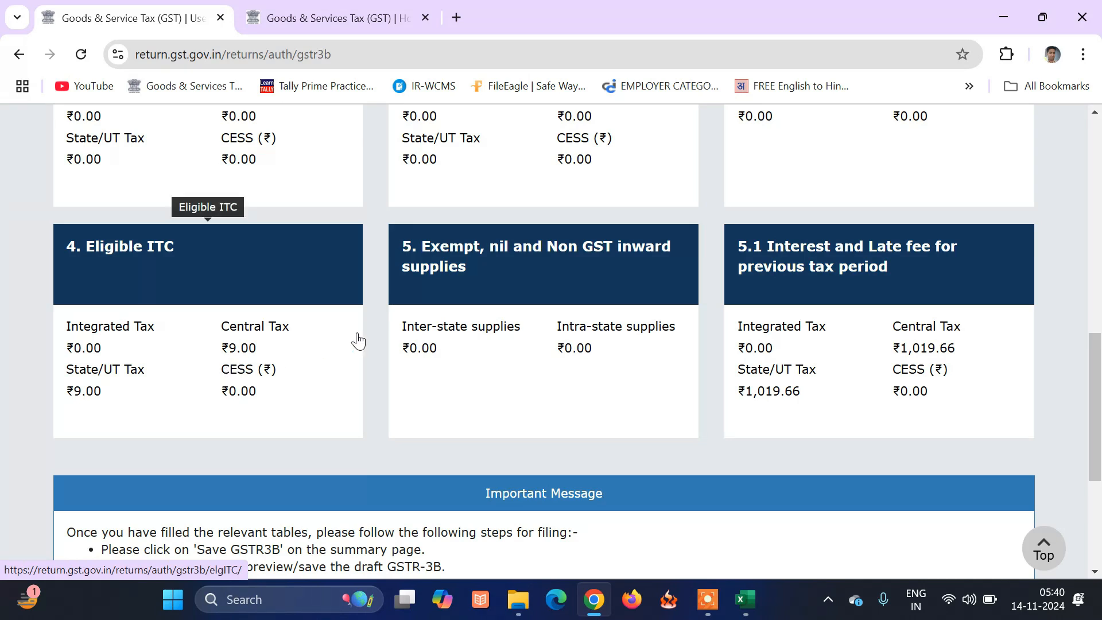
Open the 4. Eligible ITC details for editing to zero the values.
click(261, 355)
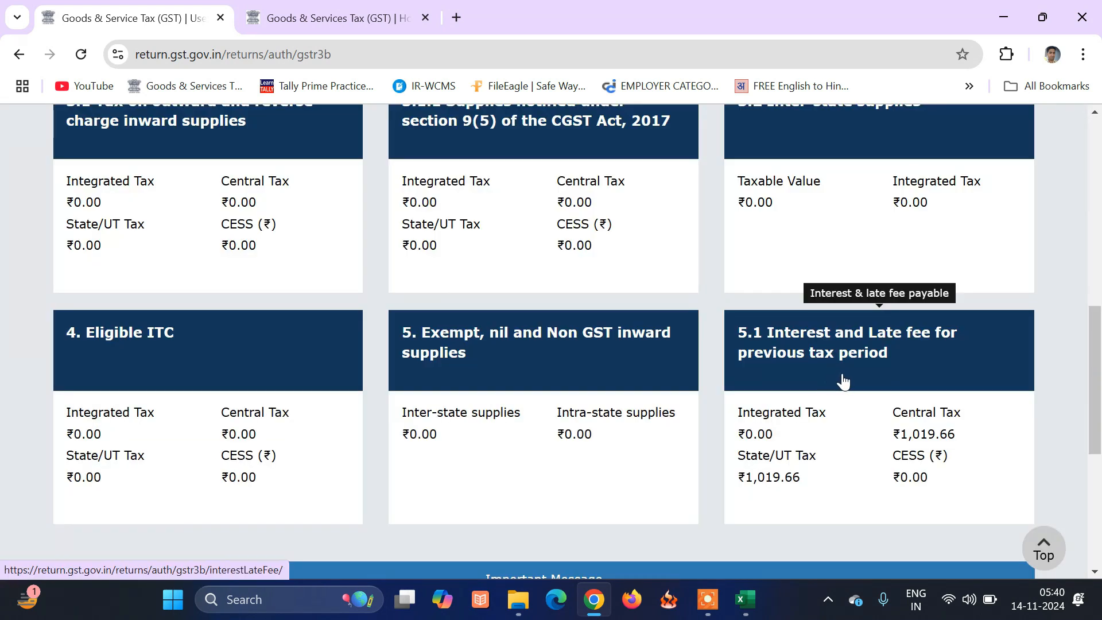
scroll(886, 389, down, 1)
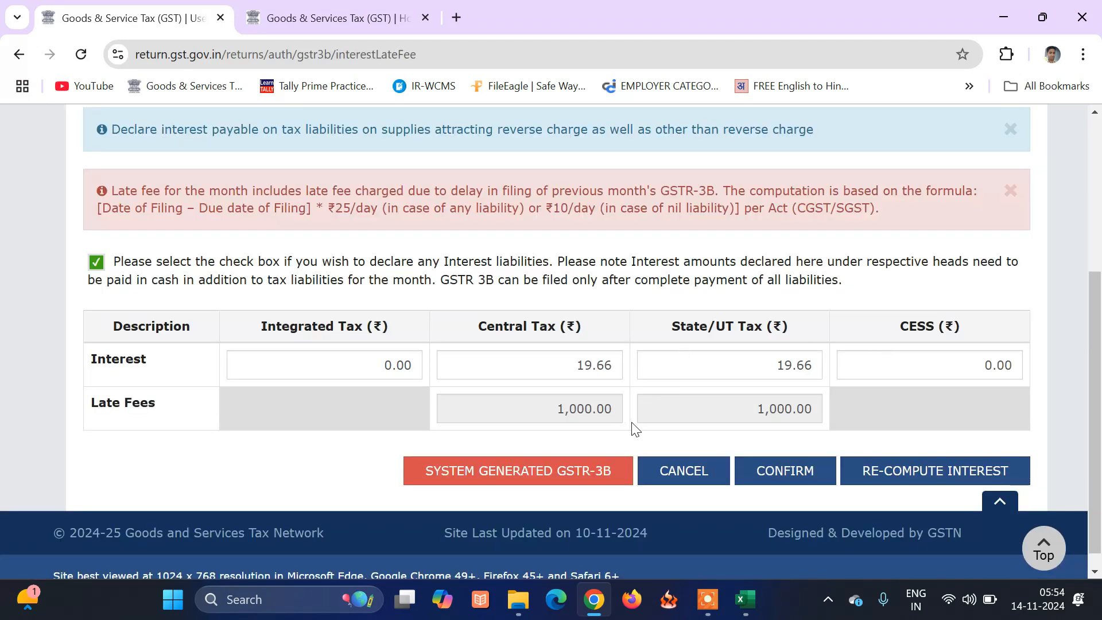
key(super)
text(CA)
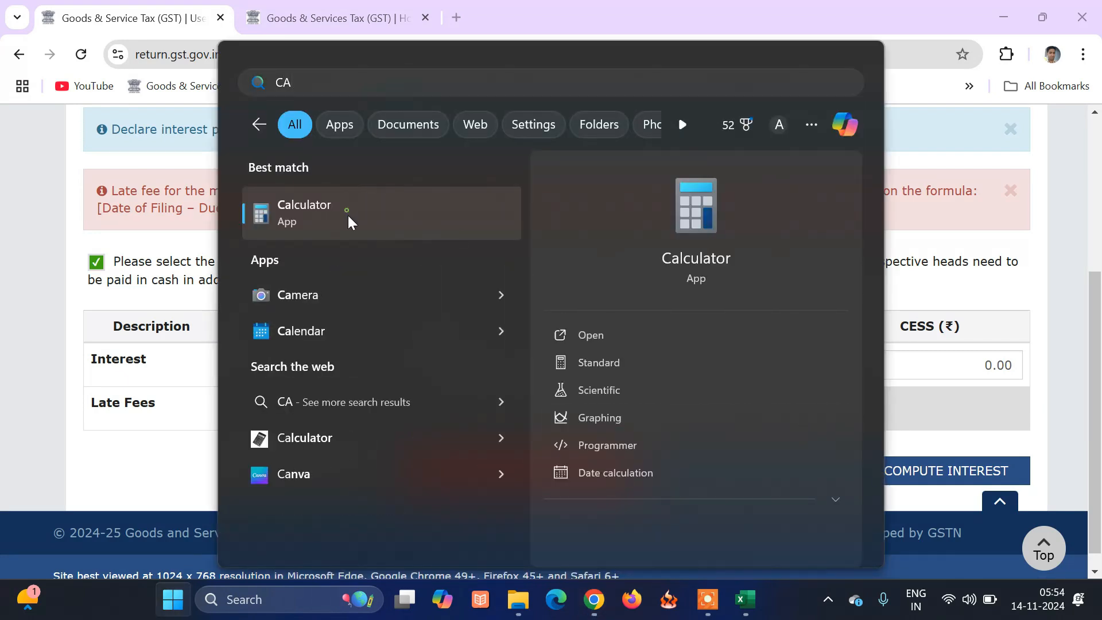
click(349, 221)
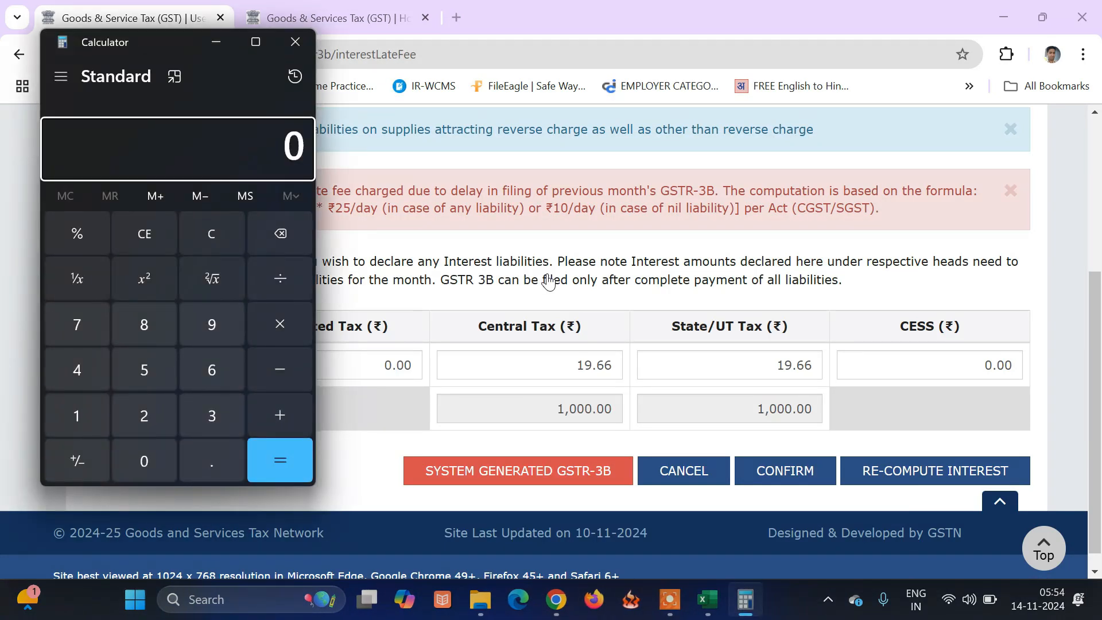
text(55)
text(5)
text(0)
click(287, 458)
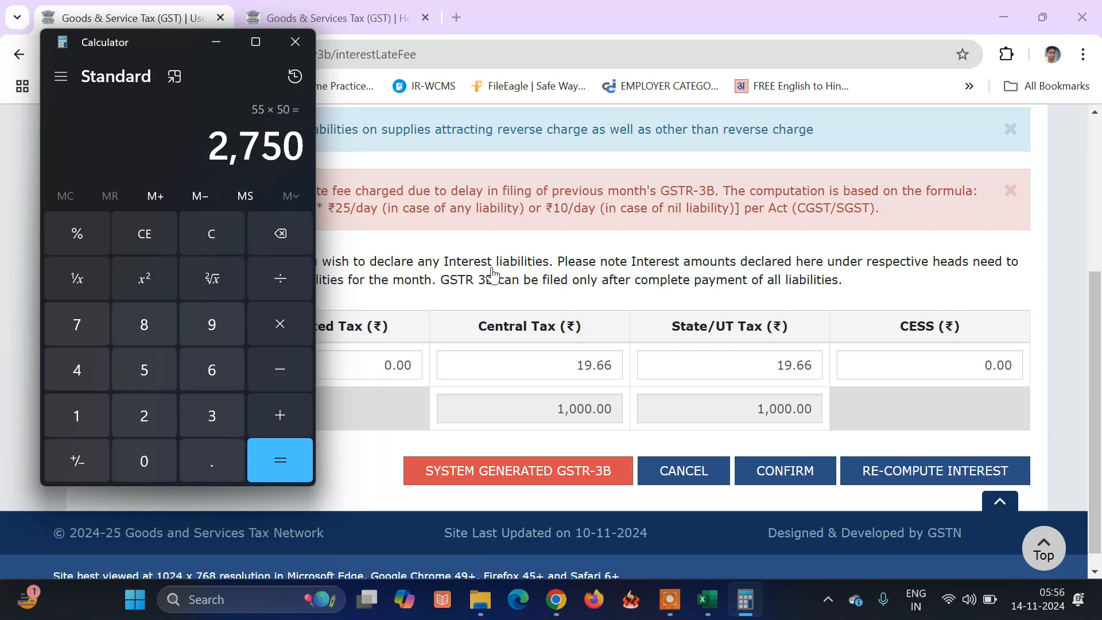
click(295, 43)
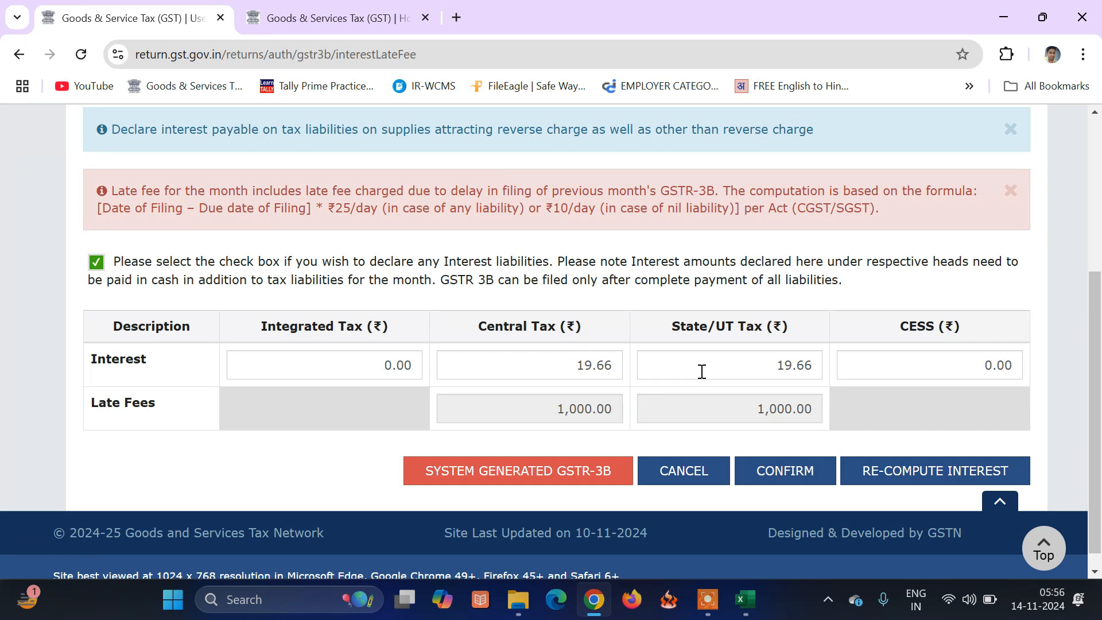
Confirm the 5.1 interest and late fee amounts and proceed to the tax payment page.
click(804, 478)
click(800, 473)
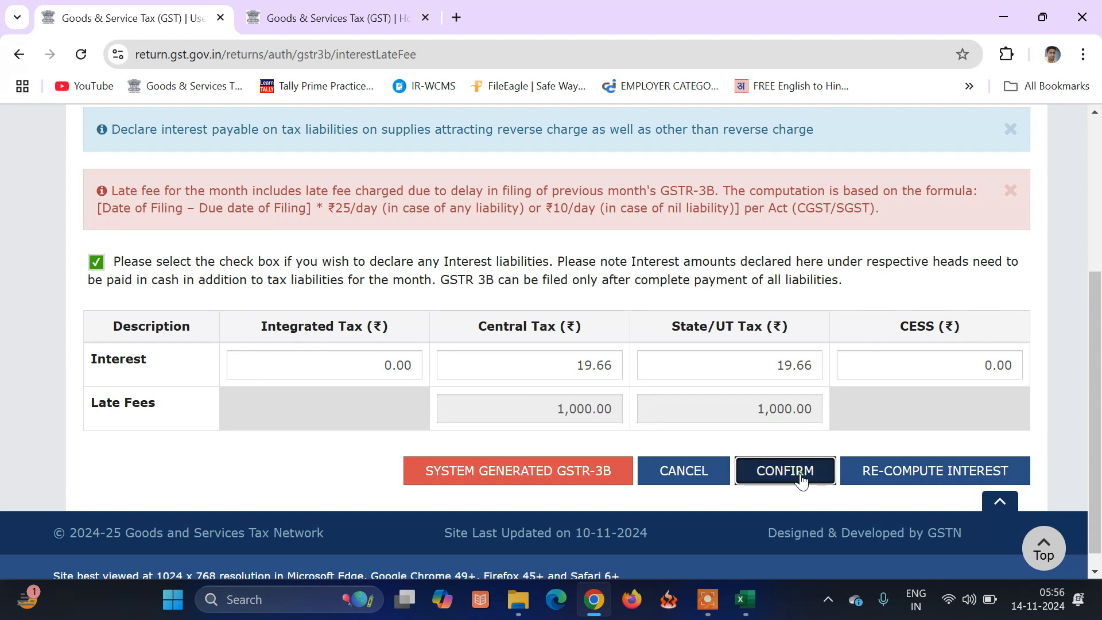
scroll(839, 406, down, 15)
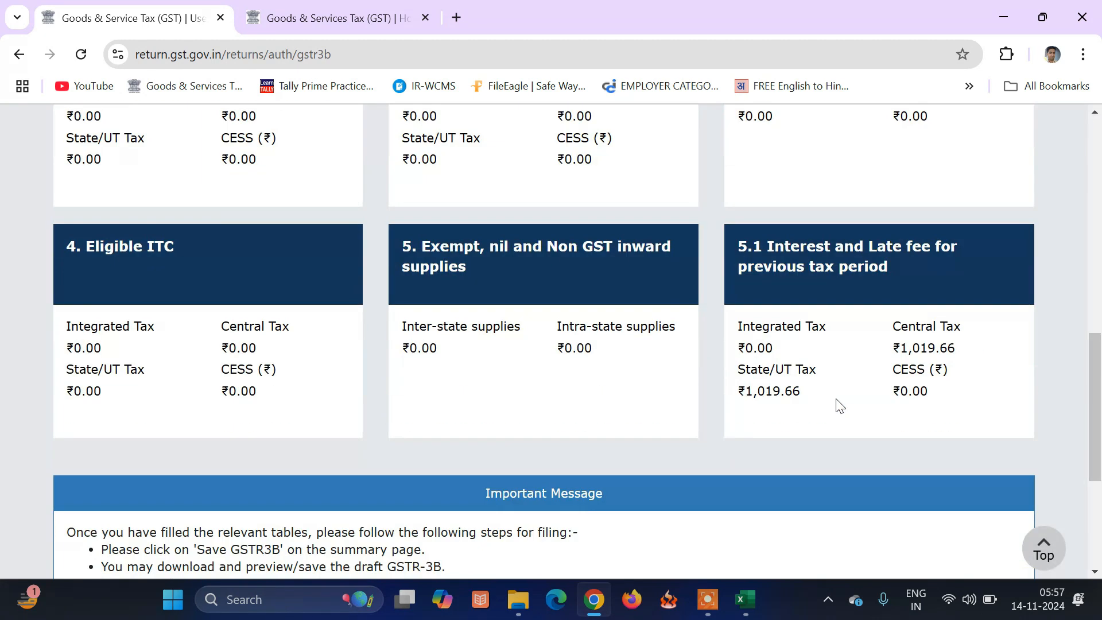
click(931, 456)
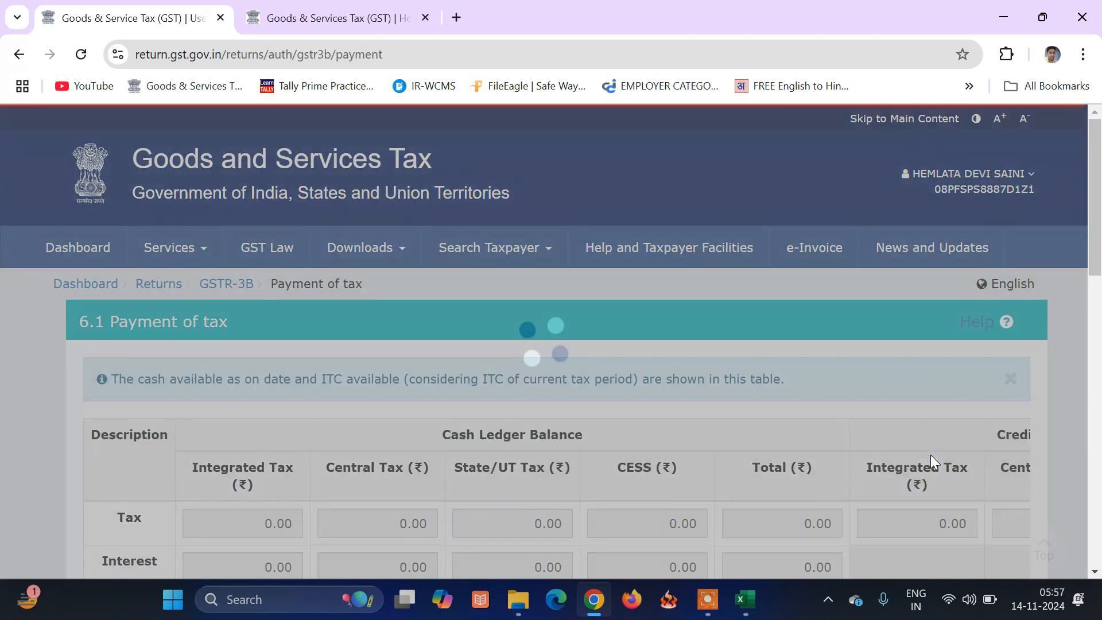
scroll(884, 428, down, 10)
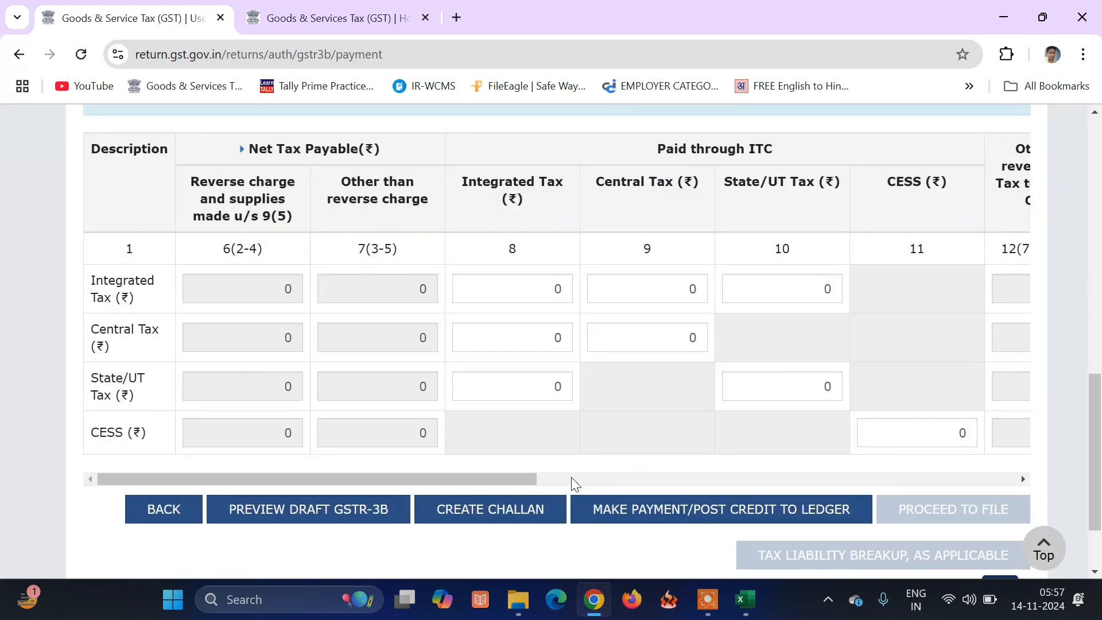
Try paying interest and late fee from the ledger, agree to a challan, choose e-payment.
drag(509, 480, 1058, 450)
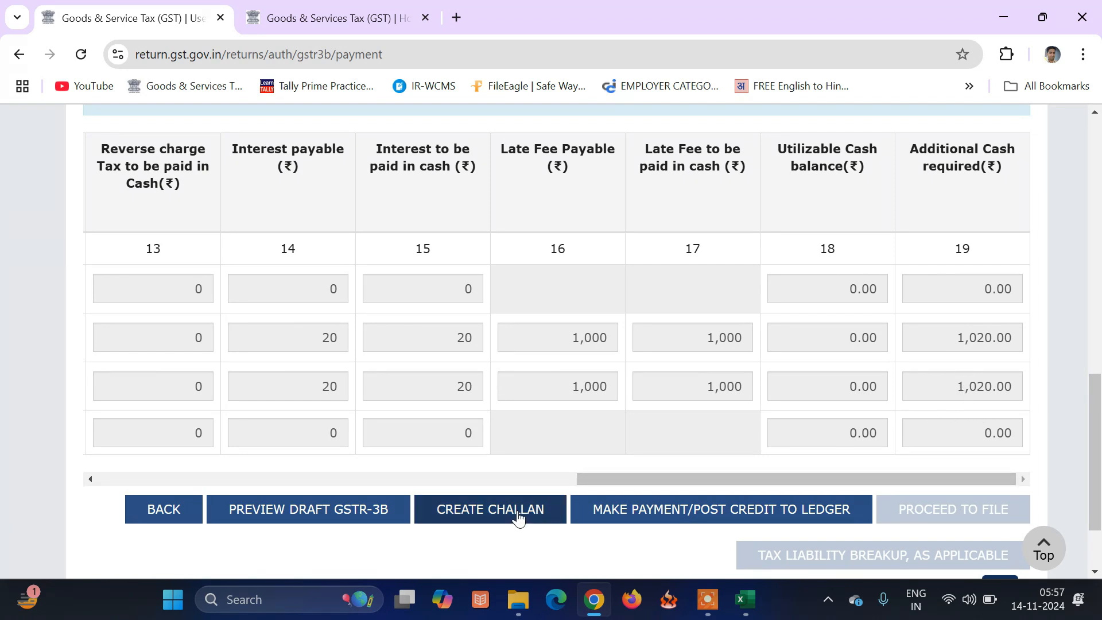
click(660, 511)
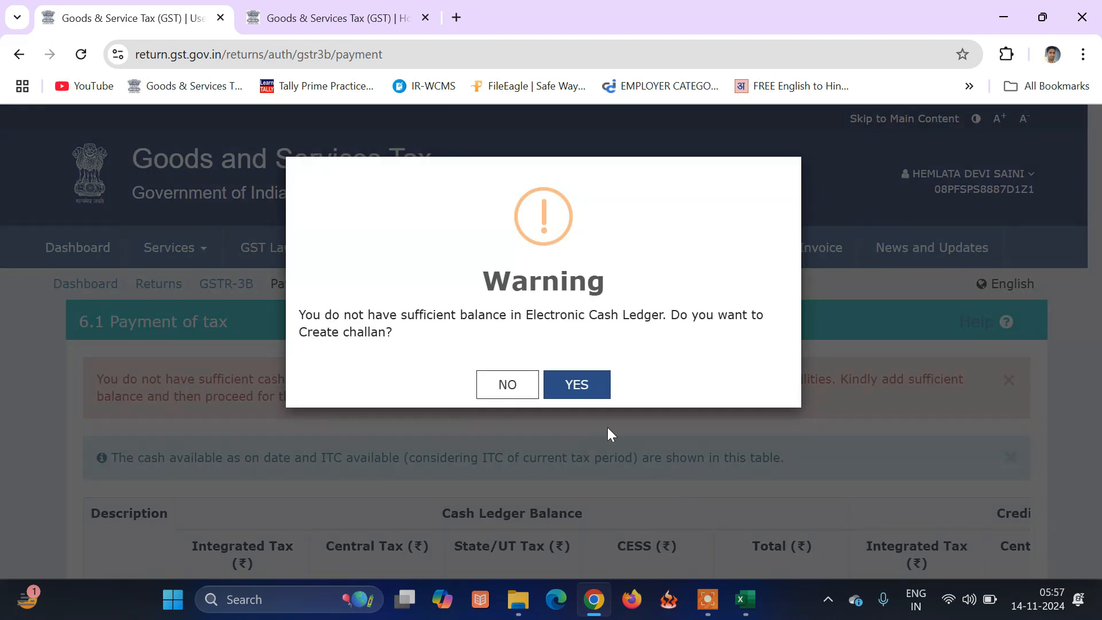
click(580, 387)
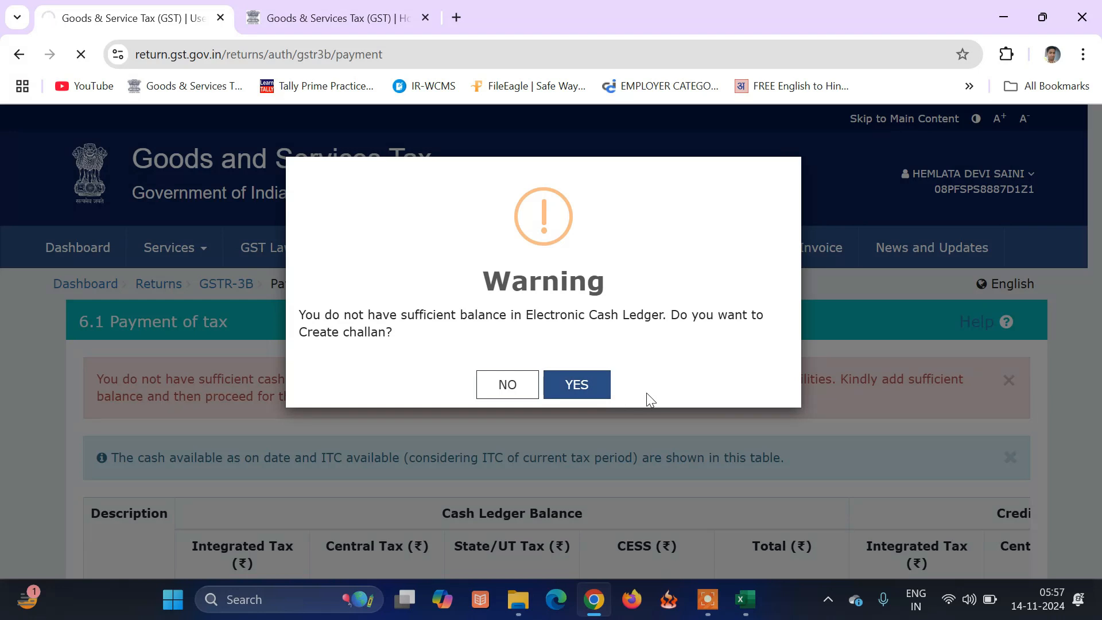
click(216, 346)
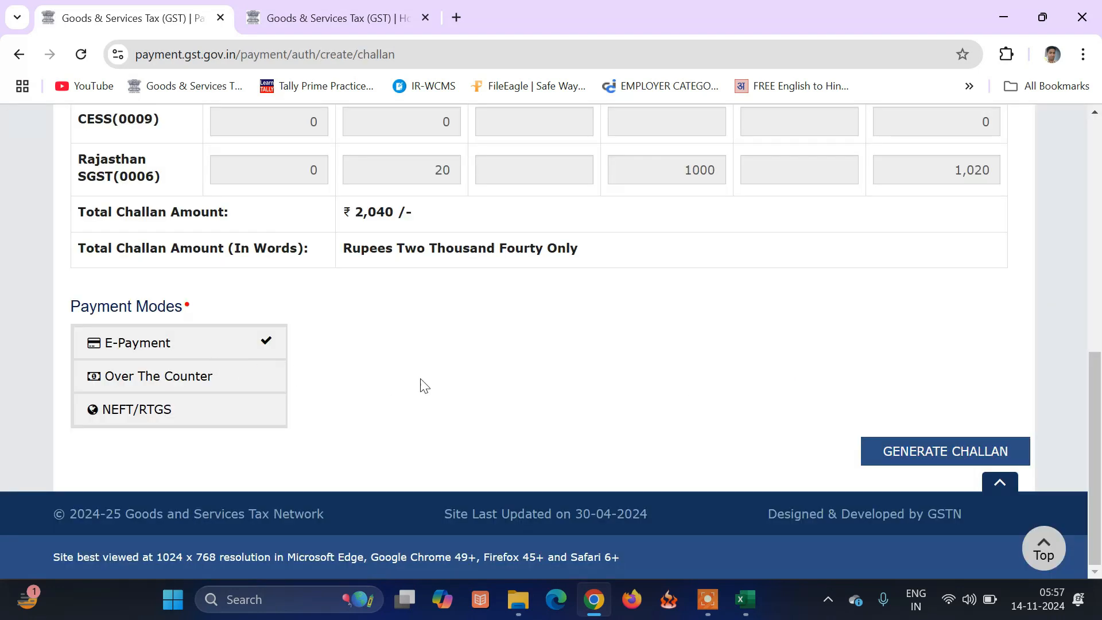
Generate the ₹2,040 challan and pay it via HDFC Bank net banking as a retail user.
click(912, 453)
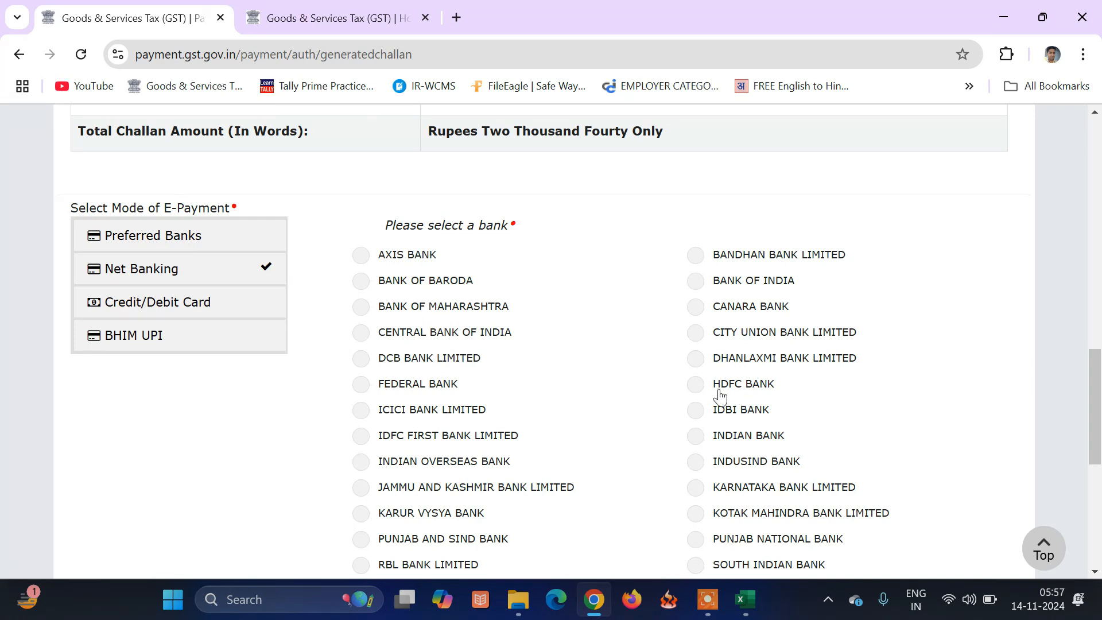
click(696, 384)
scroll(883, 422, down, 4)
click(939, 459)
click(326, 394)
click(918, 459)
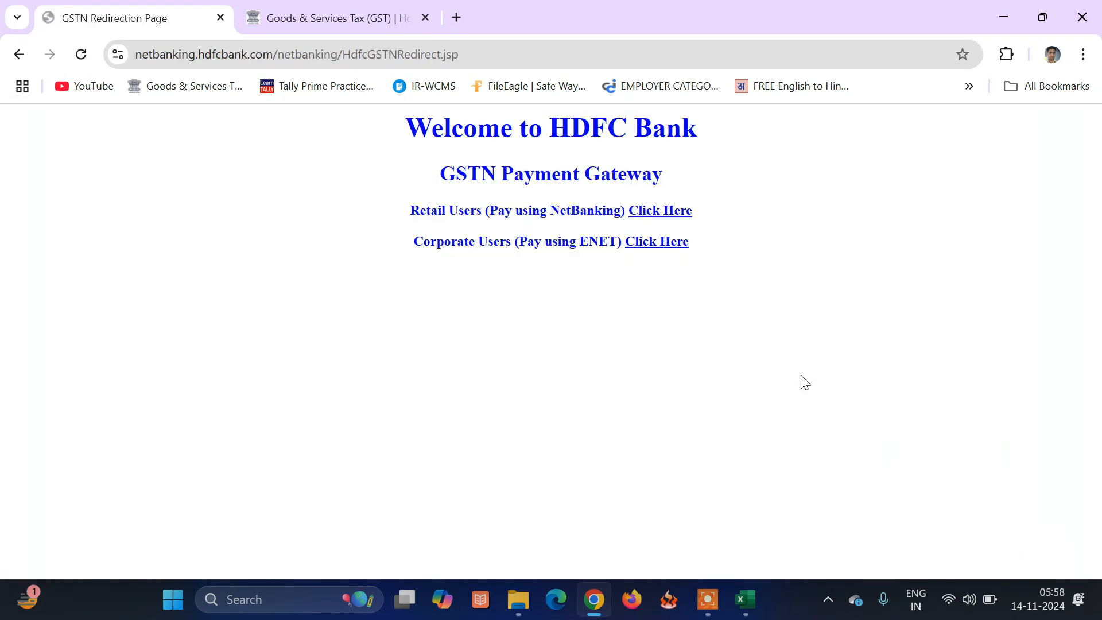
click(672, 211)
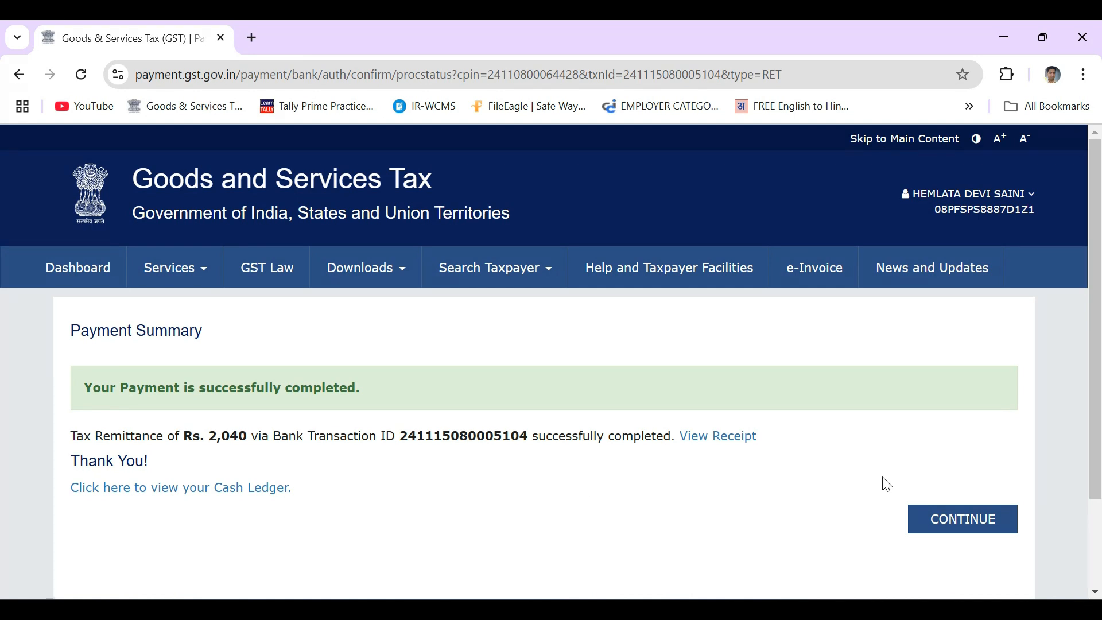
Offset the ₹20 interest and ₹1,000 late fee per CGST/SGST against the cash ledger.
click(925, 517)
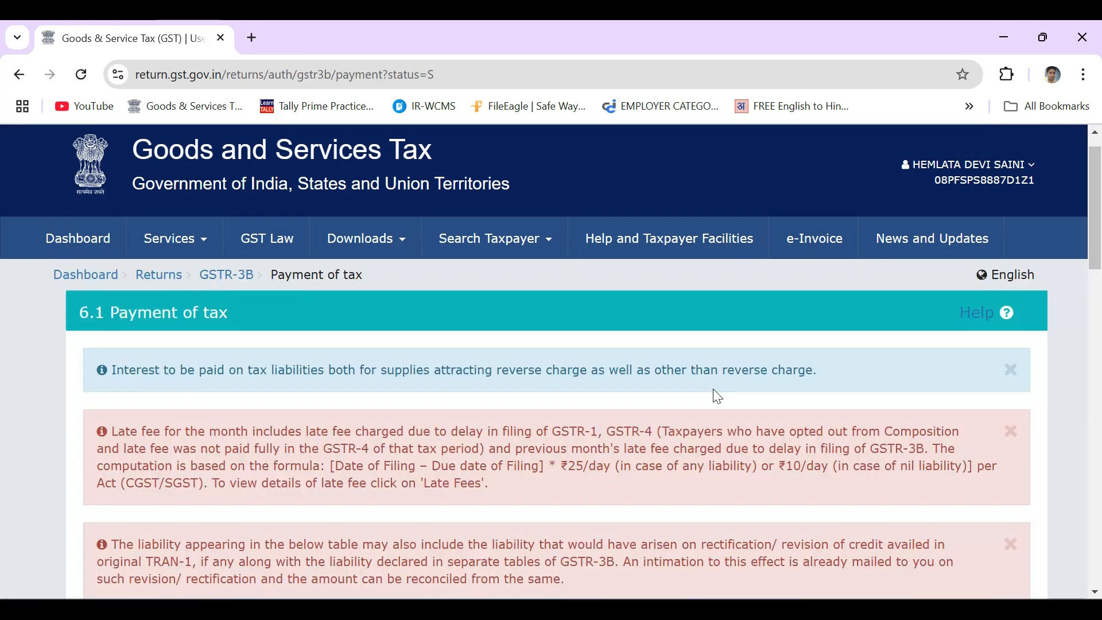
scroll(717, 396, down, 7)
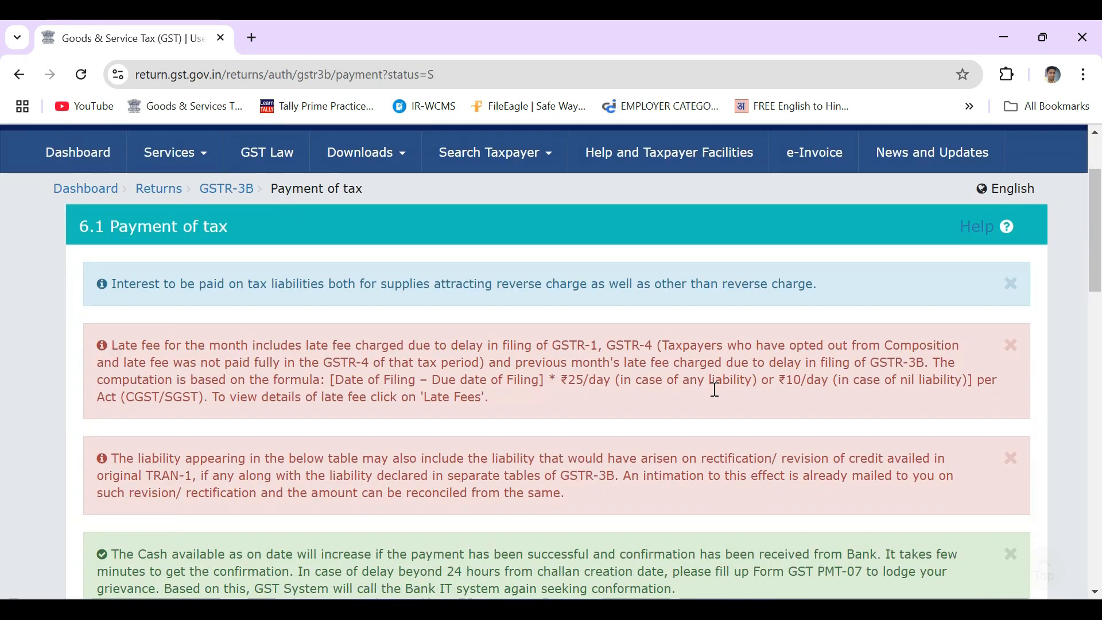
scroll(718, 396, down, 14)
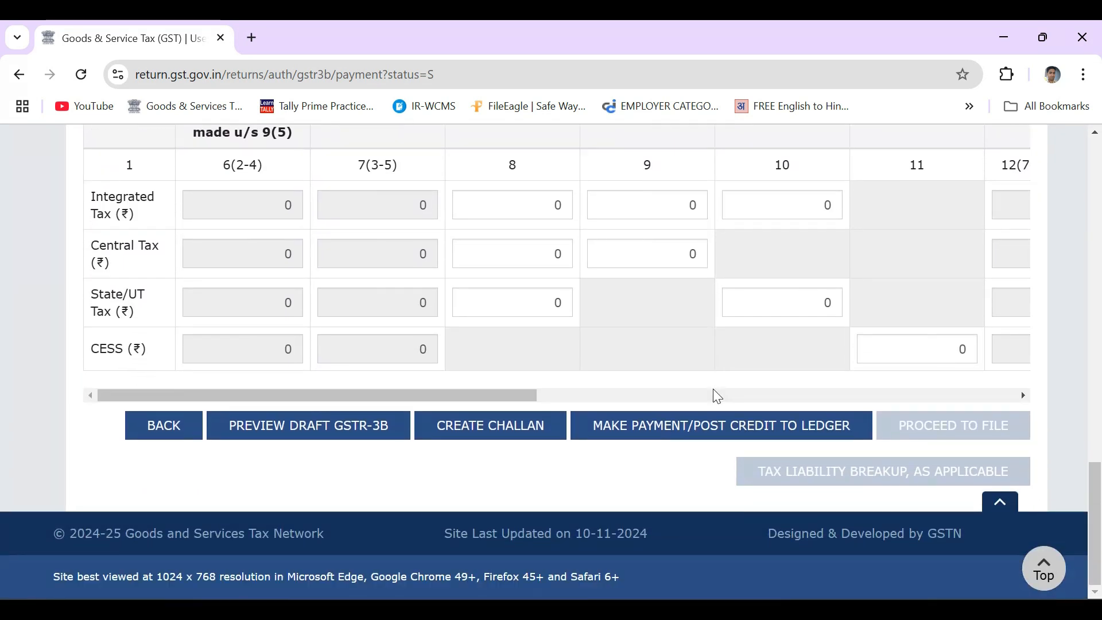
click(715, 422)
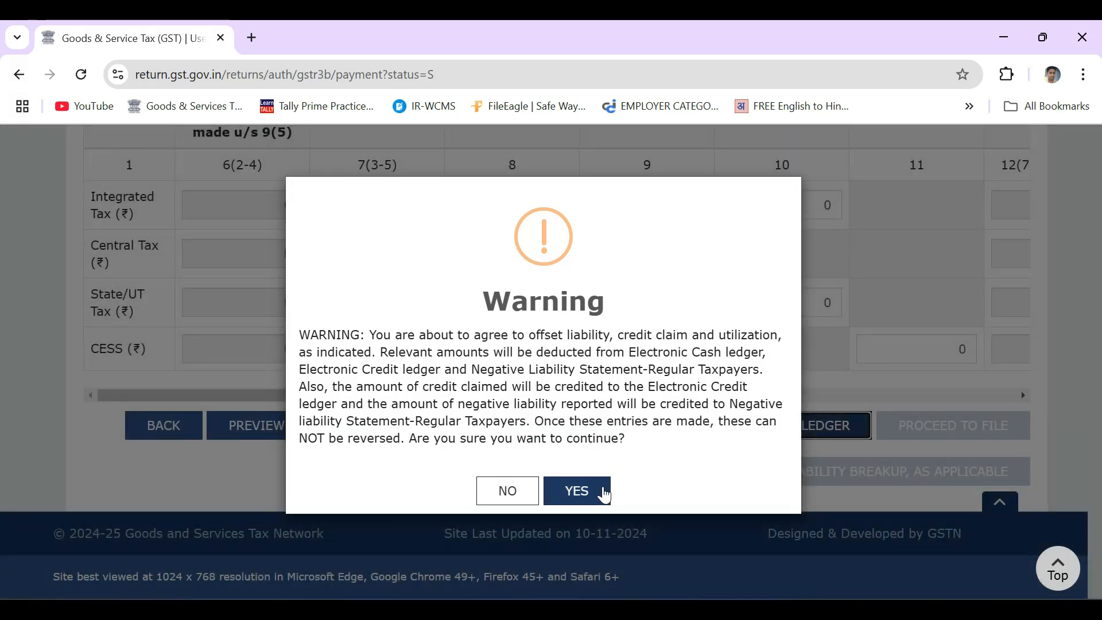
click(603, 486)
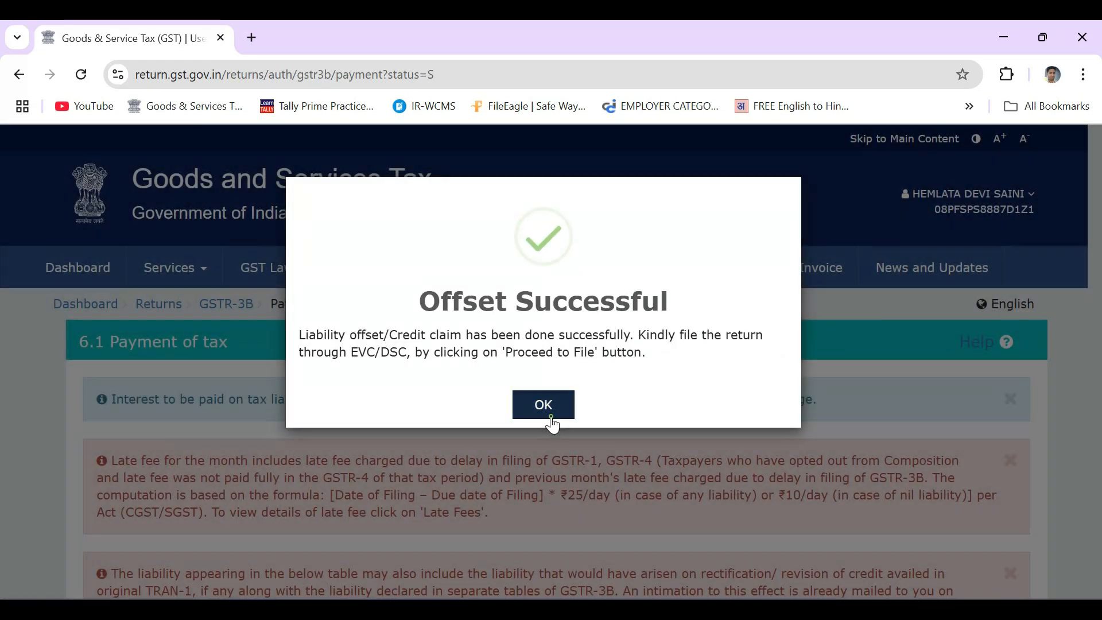
click(551, 412)
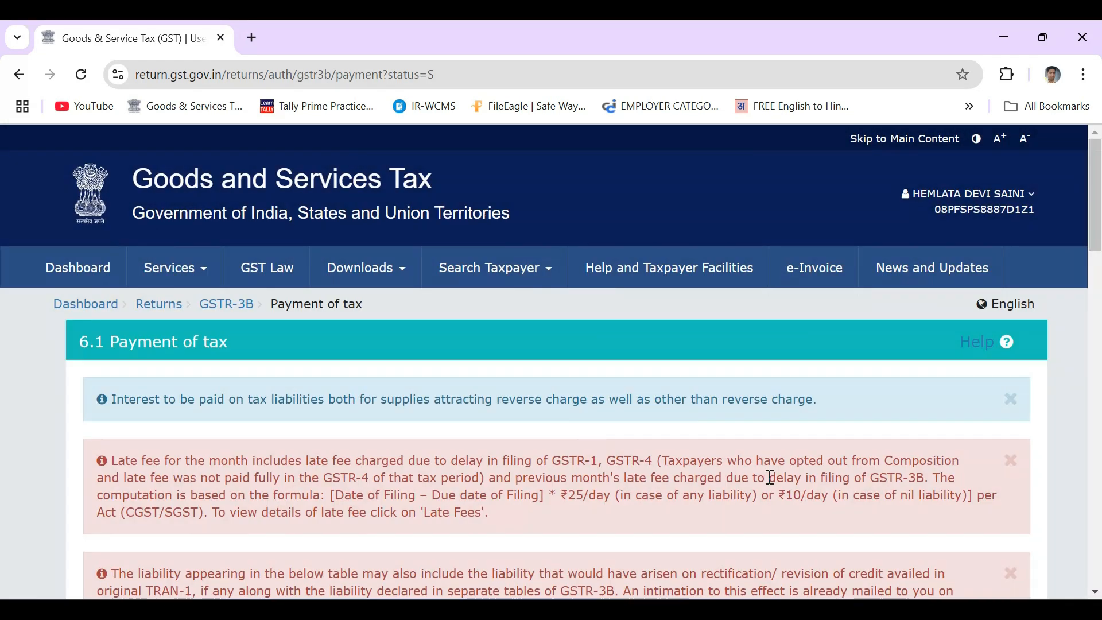
scroll(770, 478, down, 18)
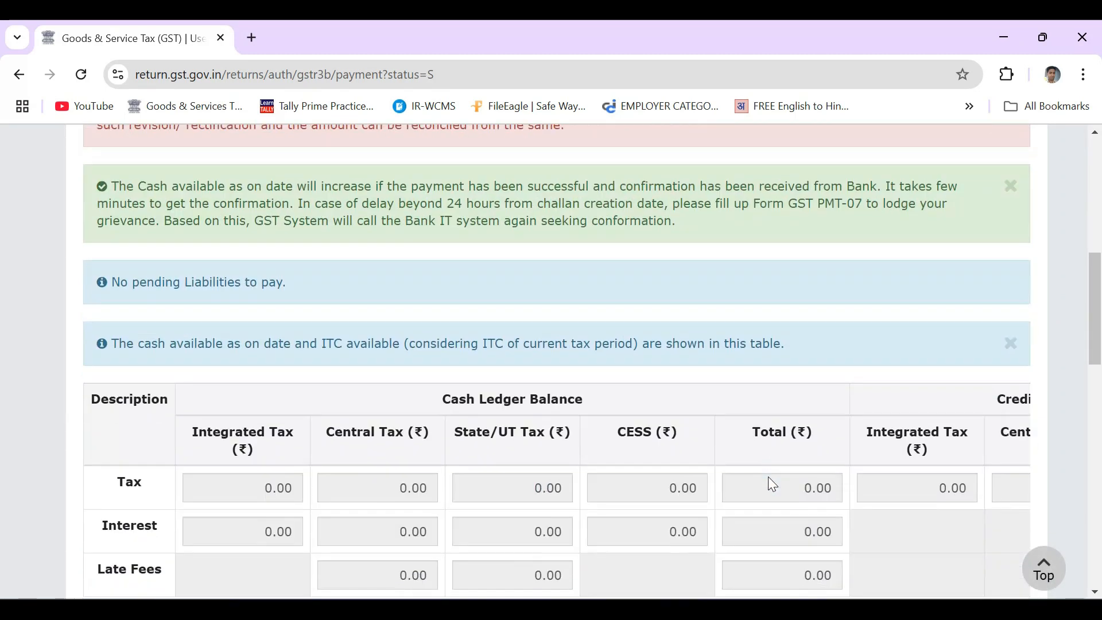
scroll(770, 477, down, 6)
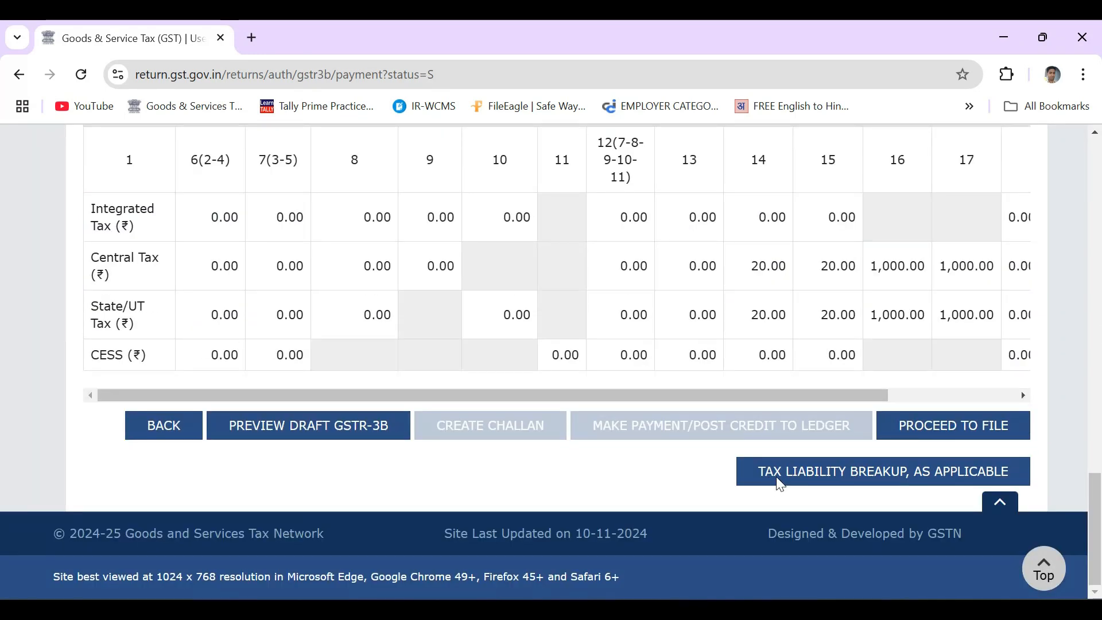
File the September GSTR-3B with EVC under the authorised signatory after ticking the declaration.
click(964, 422)
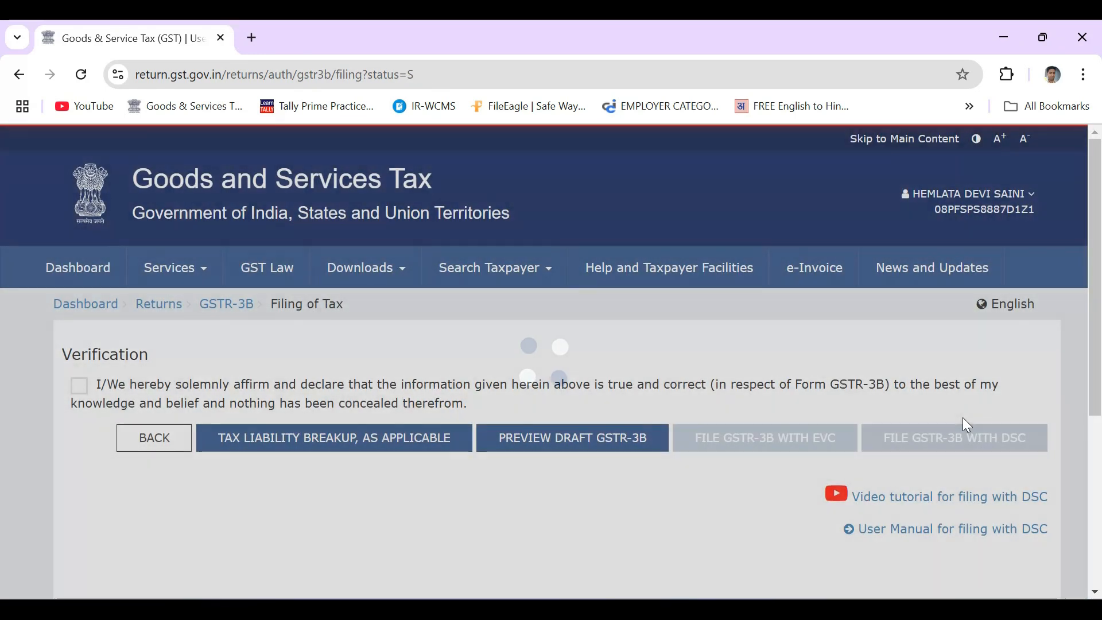
click(81, 389)
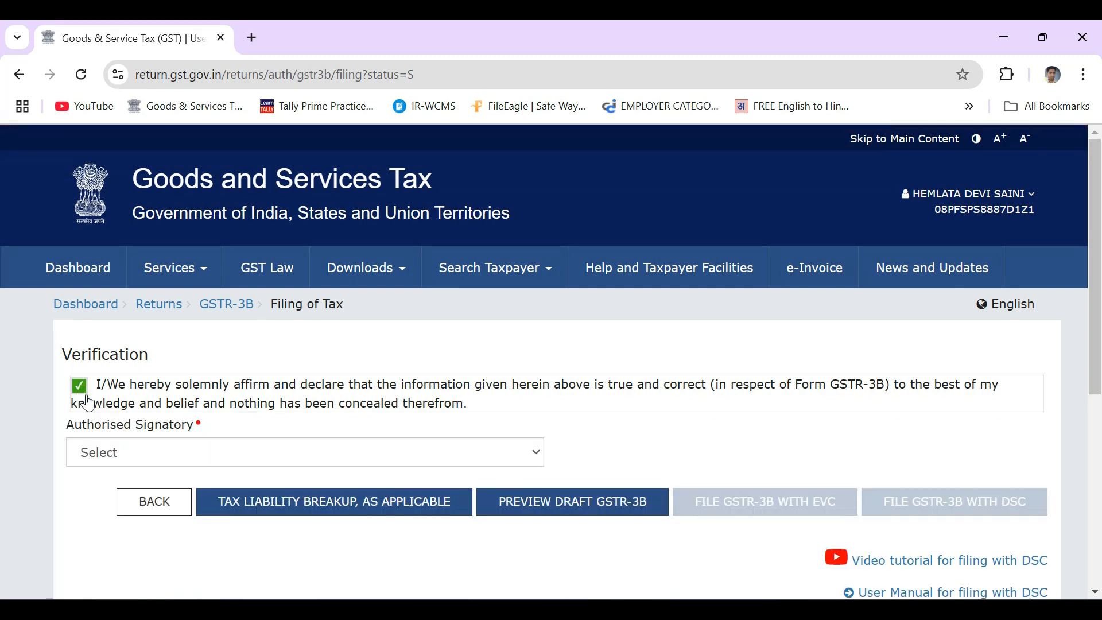
click(136, 460)
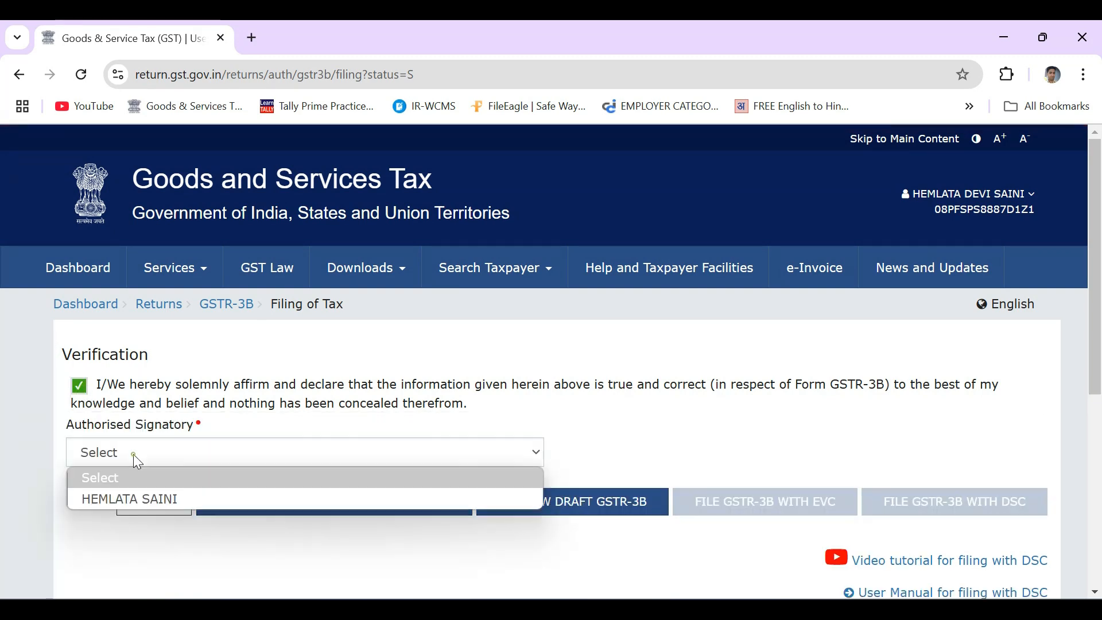
click(146, 500)
click(795, 503)
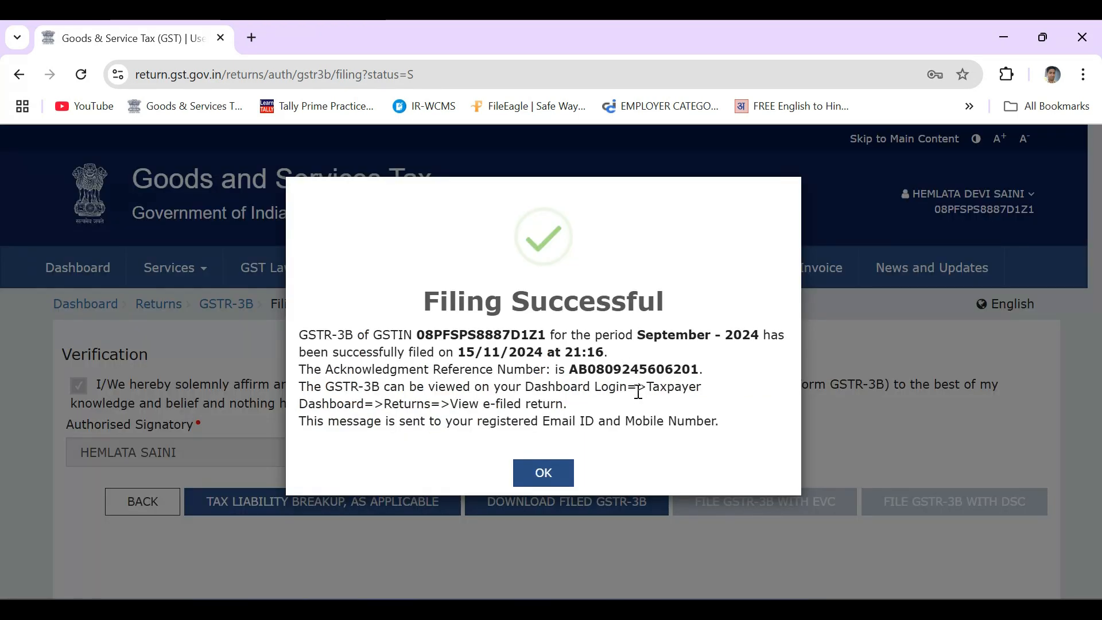
click(554, 474)
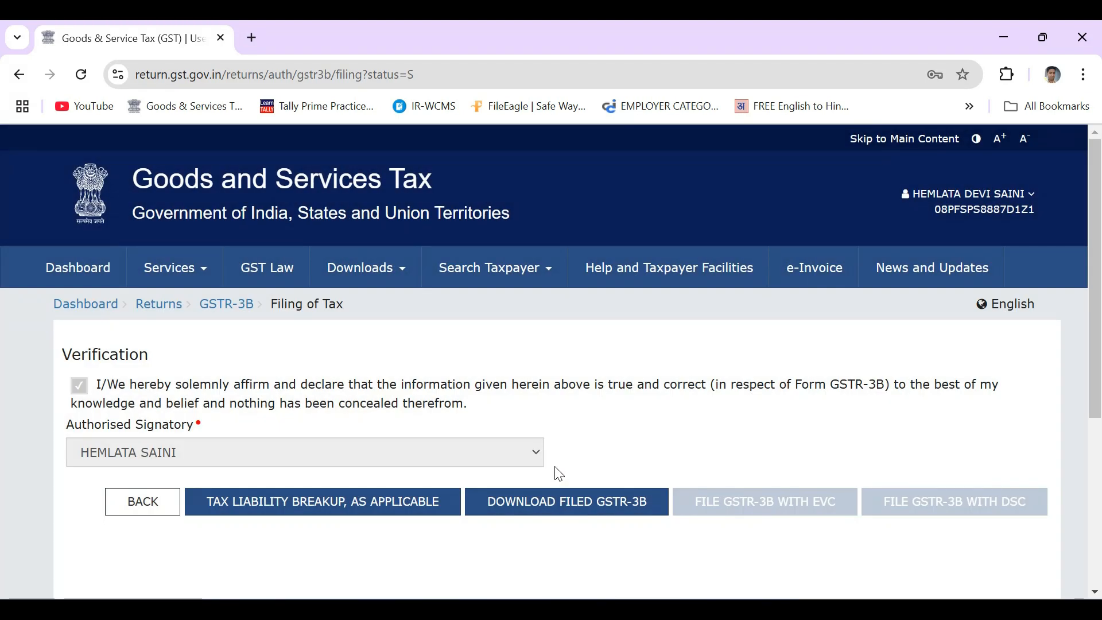
Return to the taxpayer dashboard and go to File Returns.
click(70, 276)
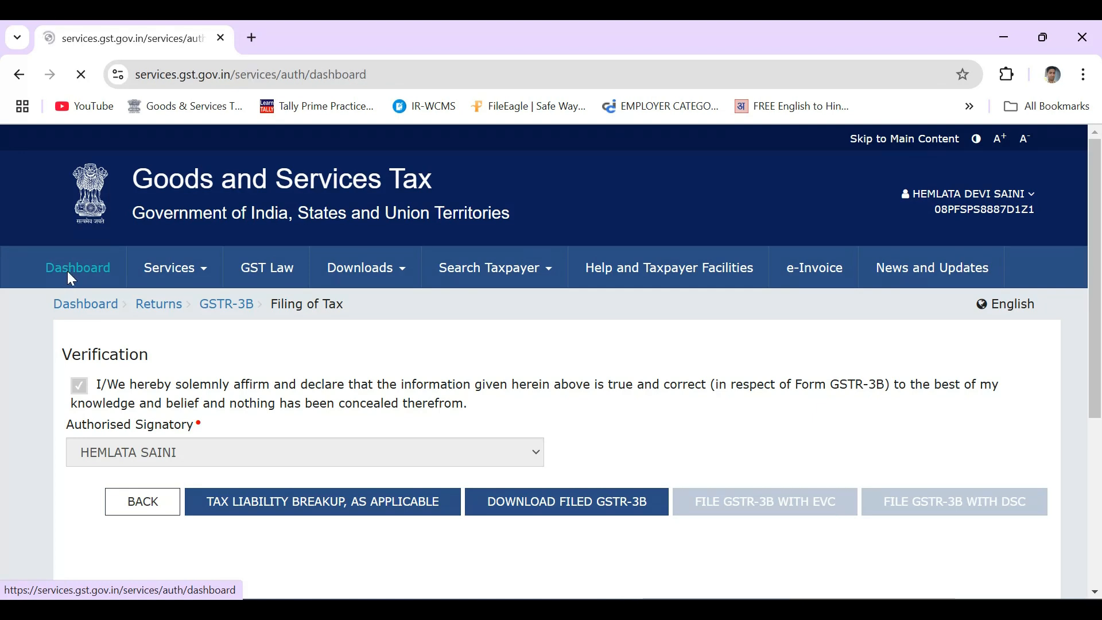
scroll(516, 465, down, 3)
scroll(518, 467, down, 1)
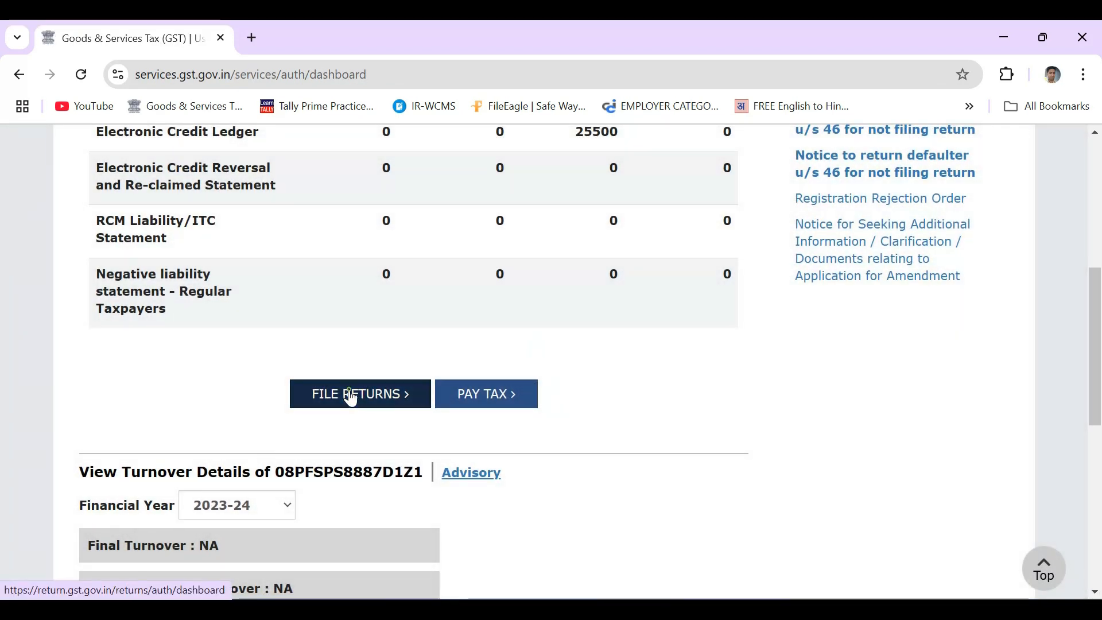
click(351, 396)
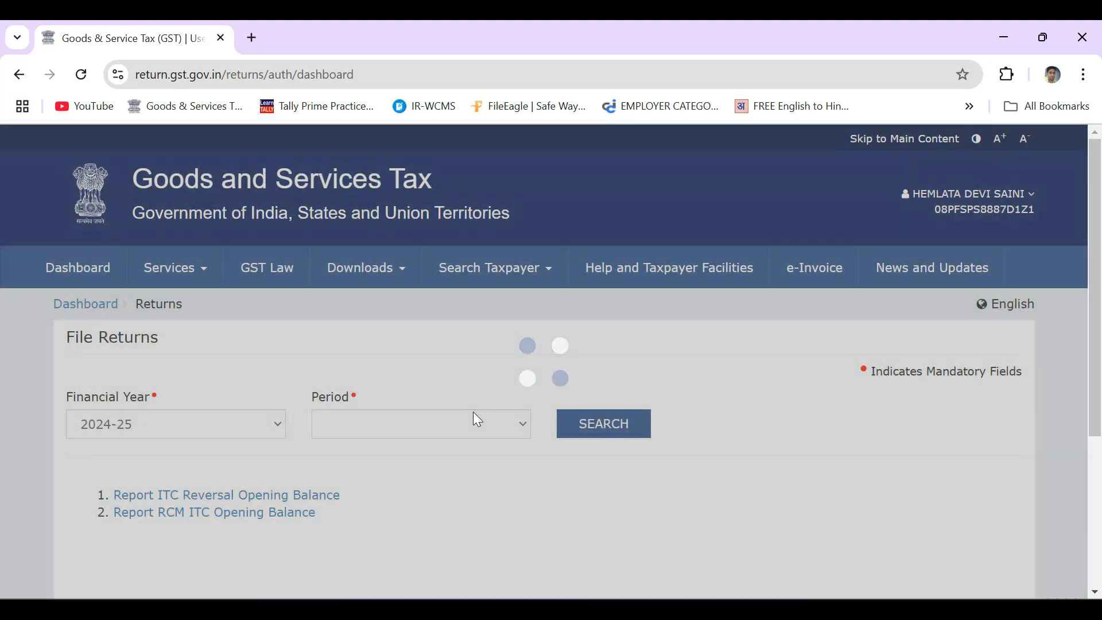
Search the October 2024-25 returns and start preparing GSTR-1 online.
click(444, 429)
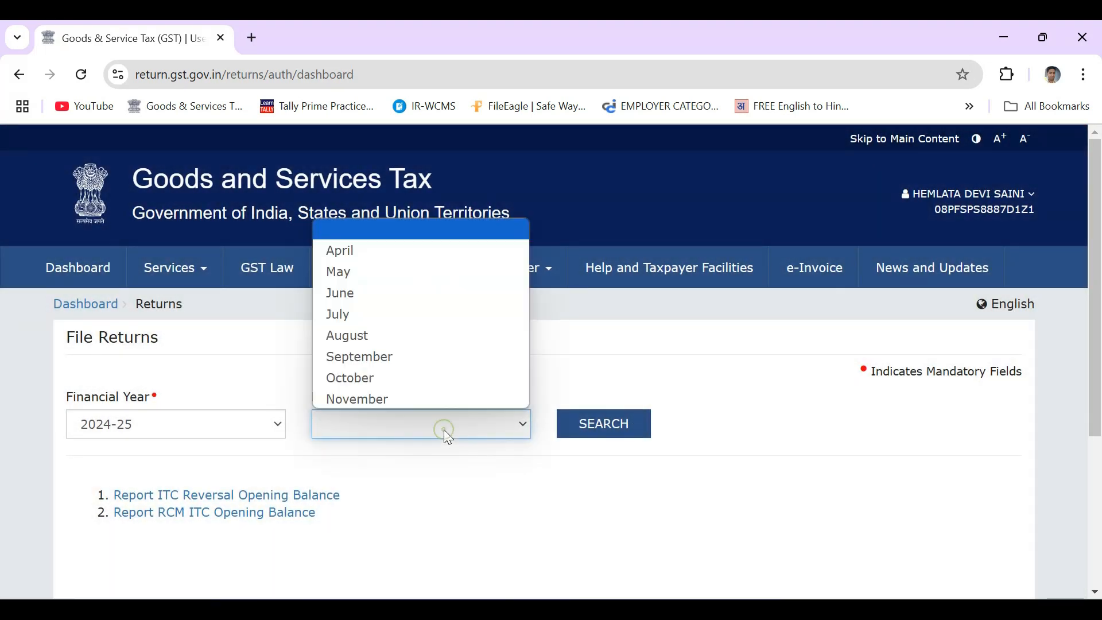
click(405, 377)
click(601, 427)
scroll(597, 428, down, 5)
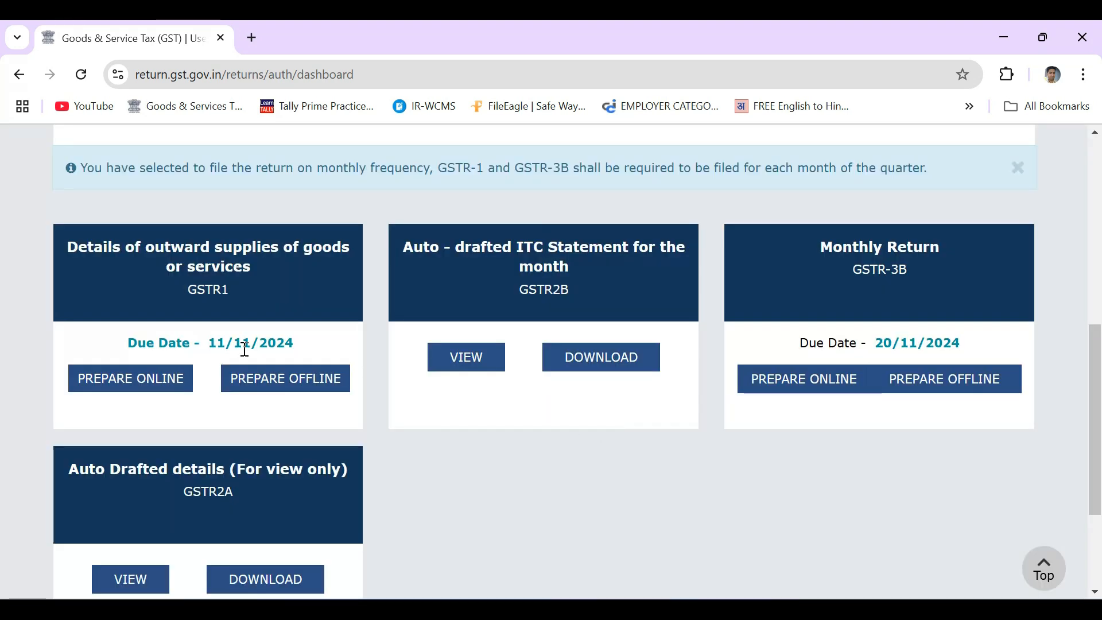
click(131, 376)
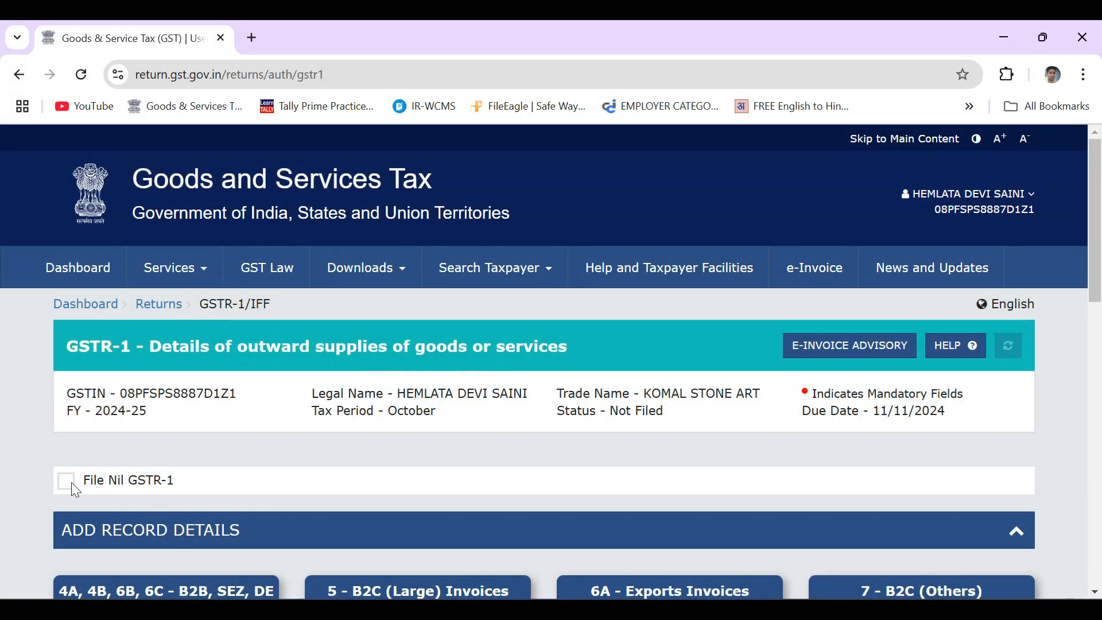
Mark the October GSTR-1 as a nil return and proceed to file the statement.
click(66, 481)
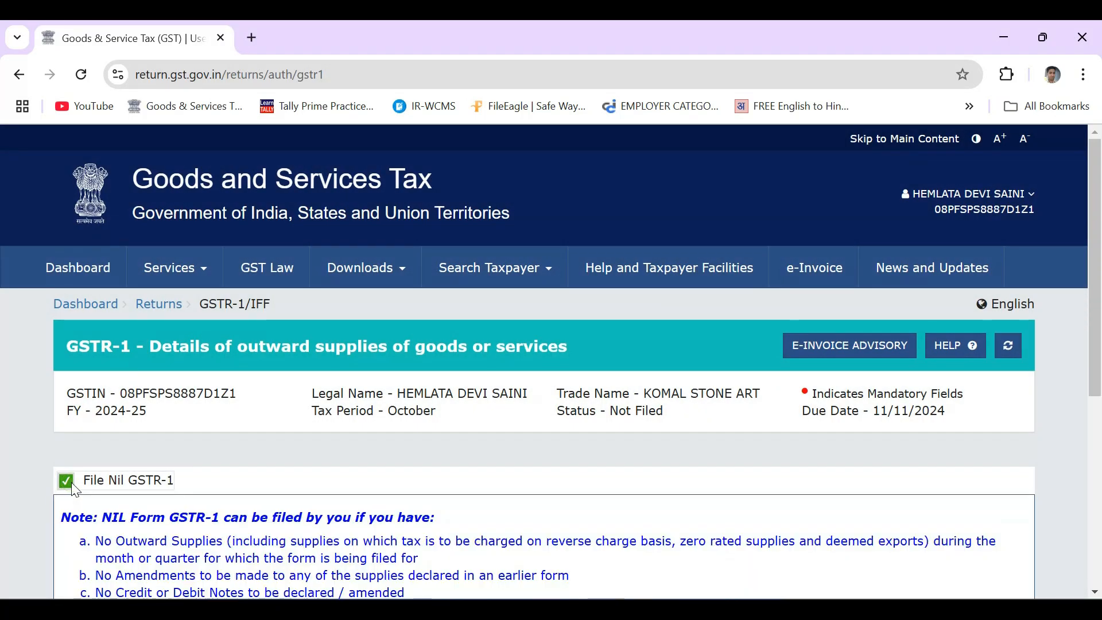
scroll(497, 452, down, 1)
scroll(497, 451, down, 5)
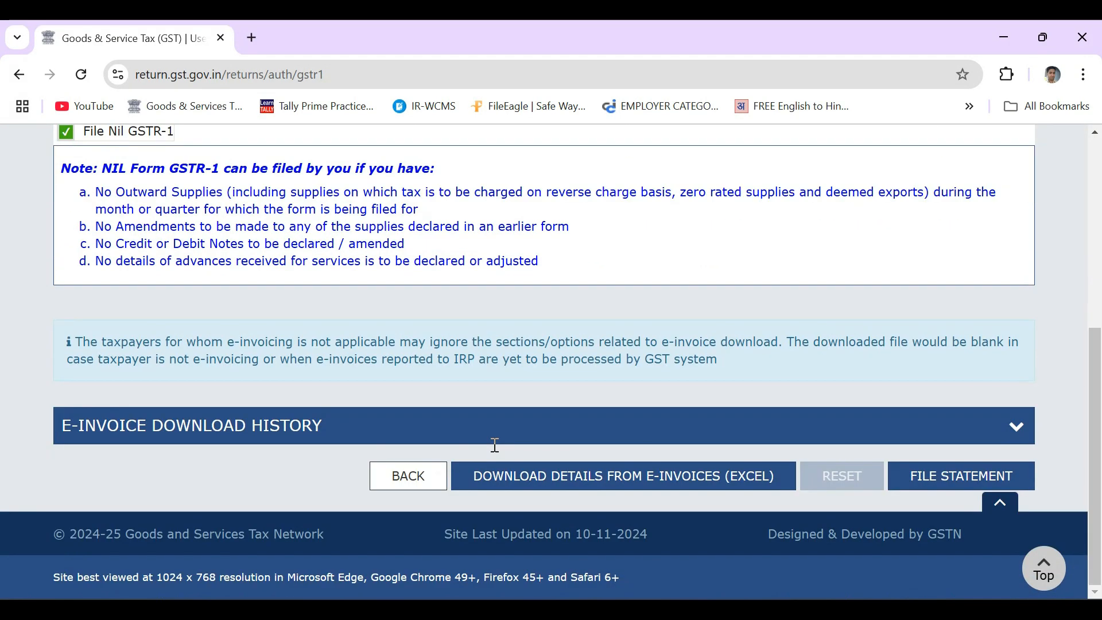
click(938, 481)
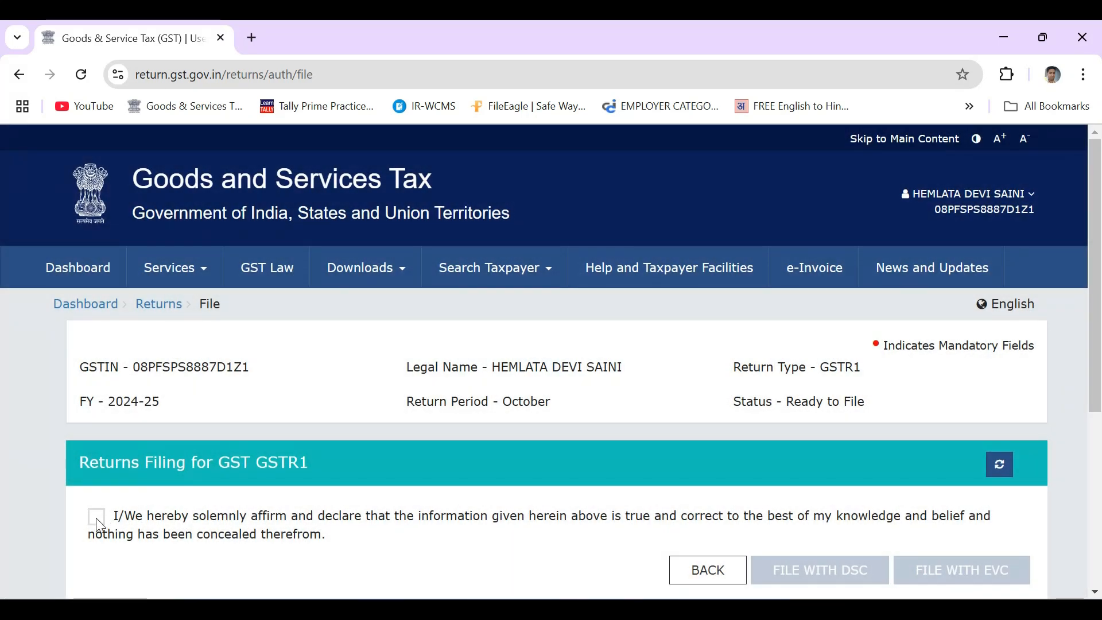
Tick the declaration and file the nil GSTR-1 with EVC under the authorised signatory.
click(96, 518)
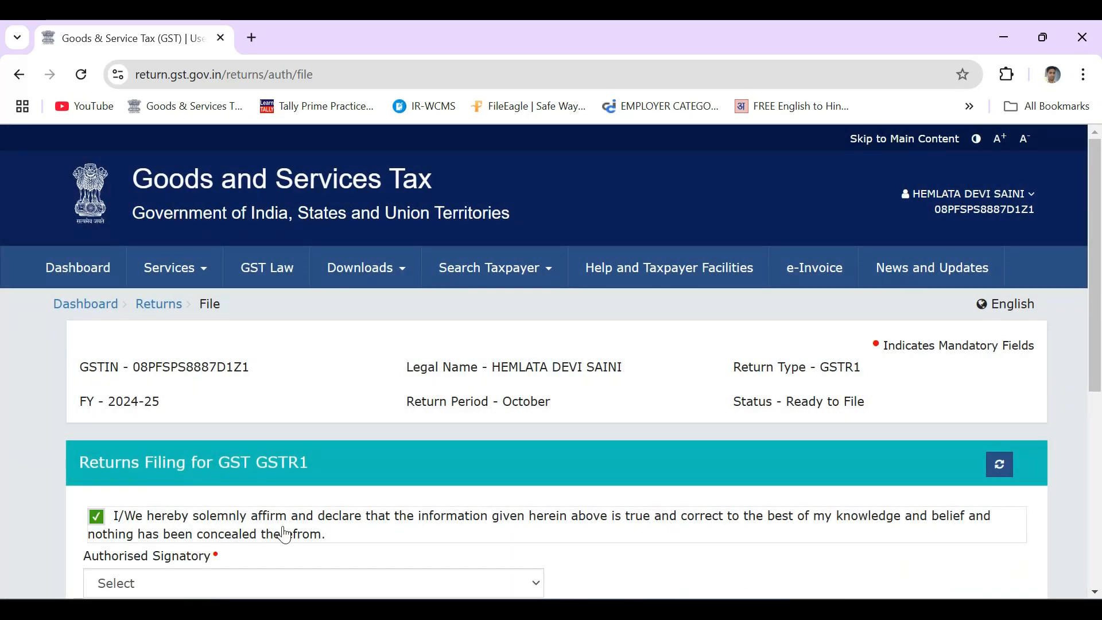
scroll(284, 525, down, 2)
click(331, 487)
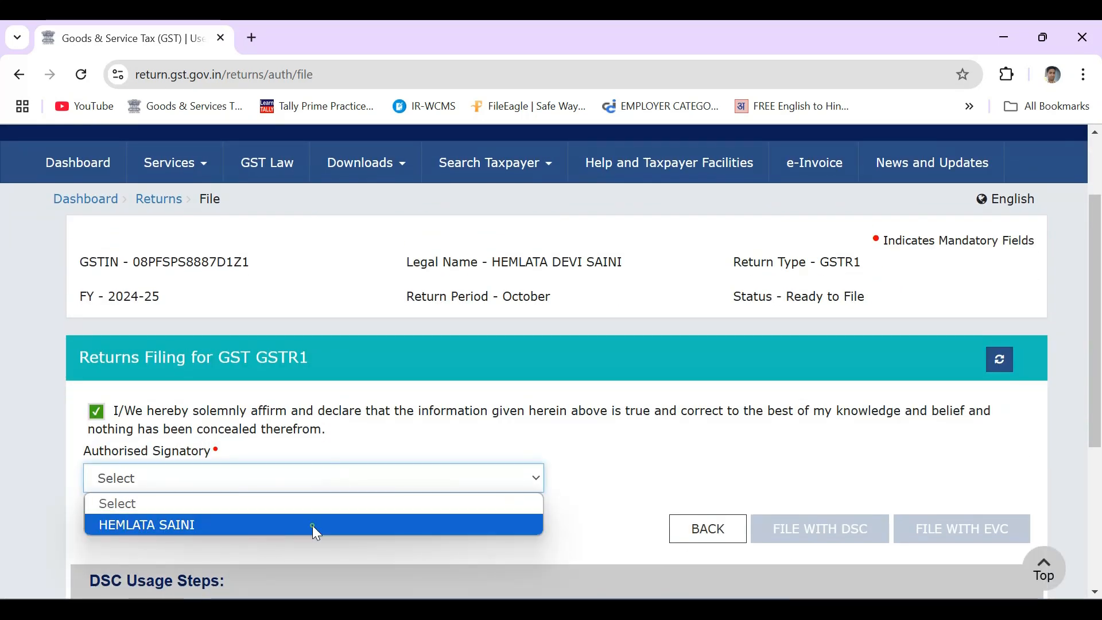
click(312, 525)
click(962, 529)
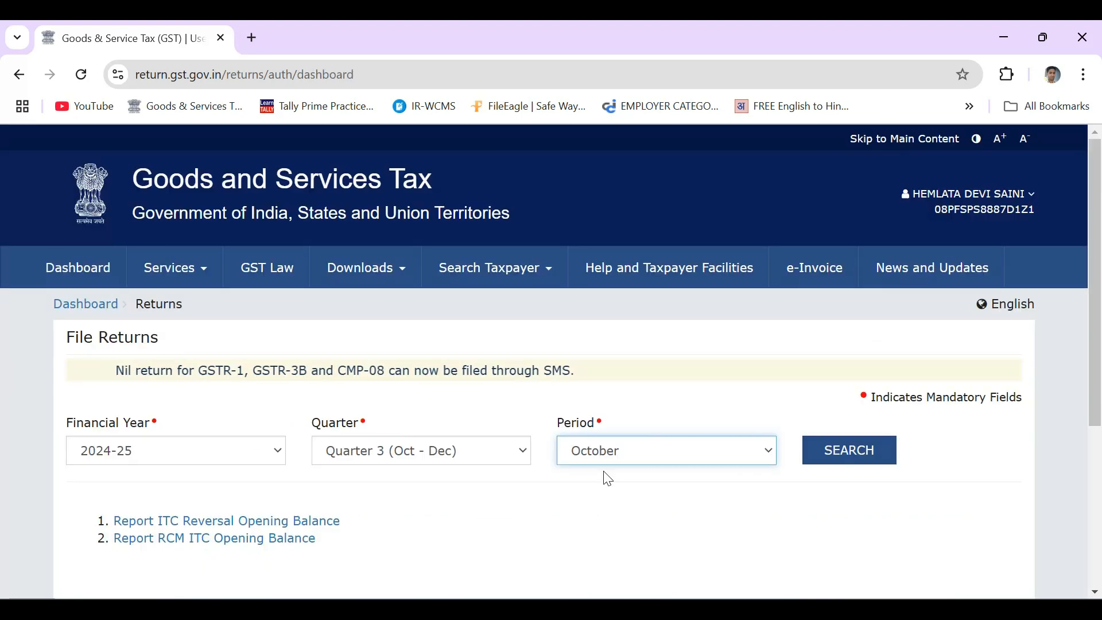
Search FY 2024-25 Quarter 3 October returns and scroll to the GSTR-3B tile due 20/11/2024.
click(844, 453)
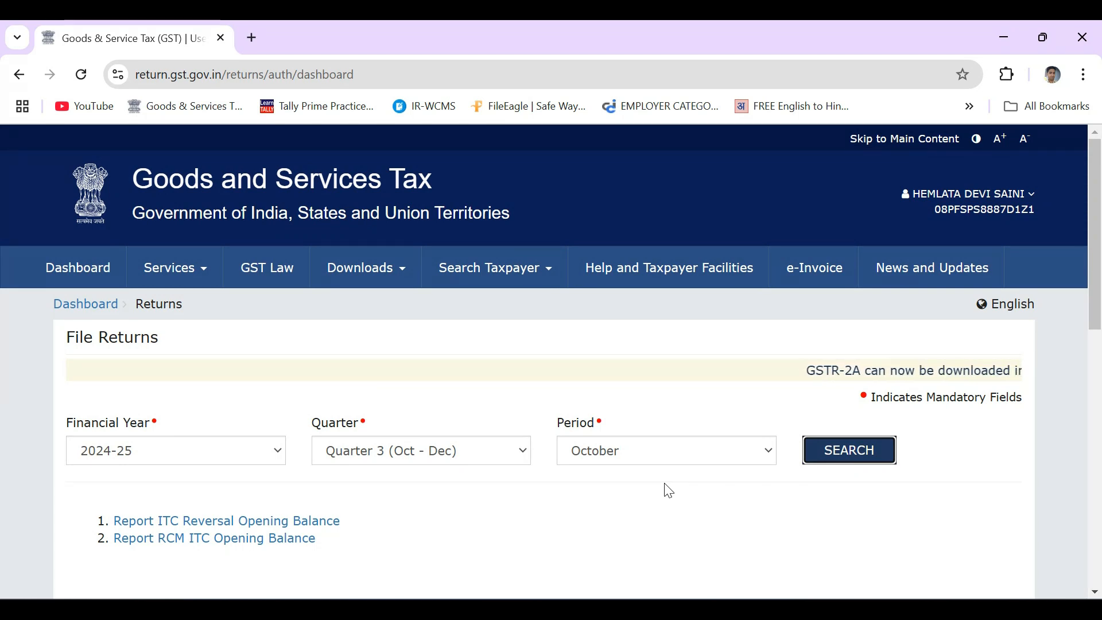
scroll(669, 490, down, 7)
scroll(665, 490, down, 3)
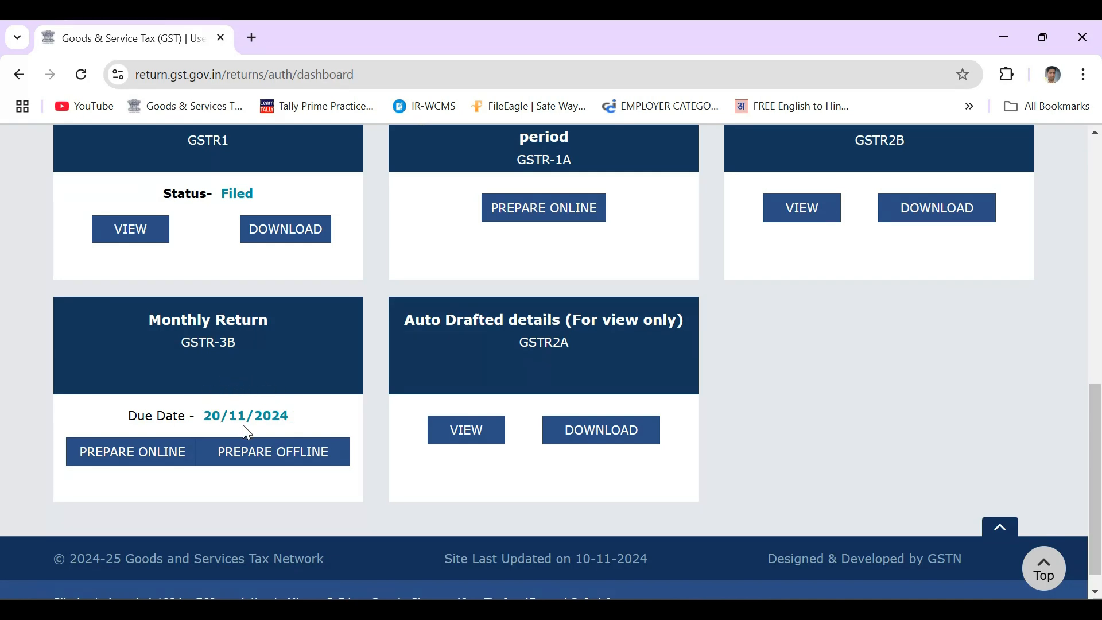
Open October's GSTR-3B online and review the zero tax tiles and the ₹250 CGST/₹250 SGST late fee.
click(143, 462)
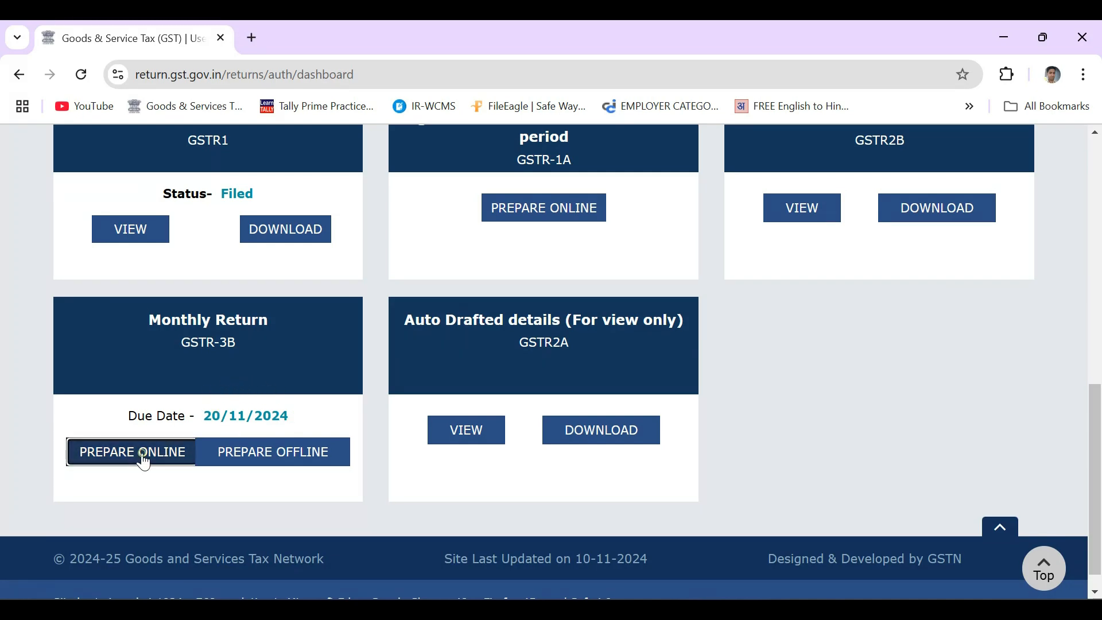
scroll(755, 453, down, 5)
scroll(755, 456, down, 8)
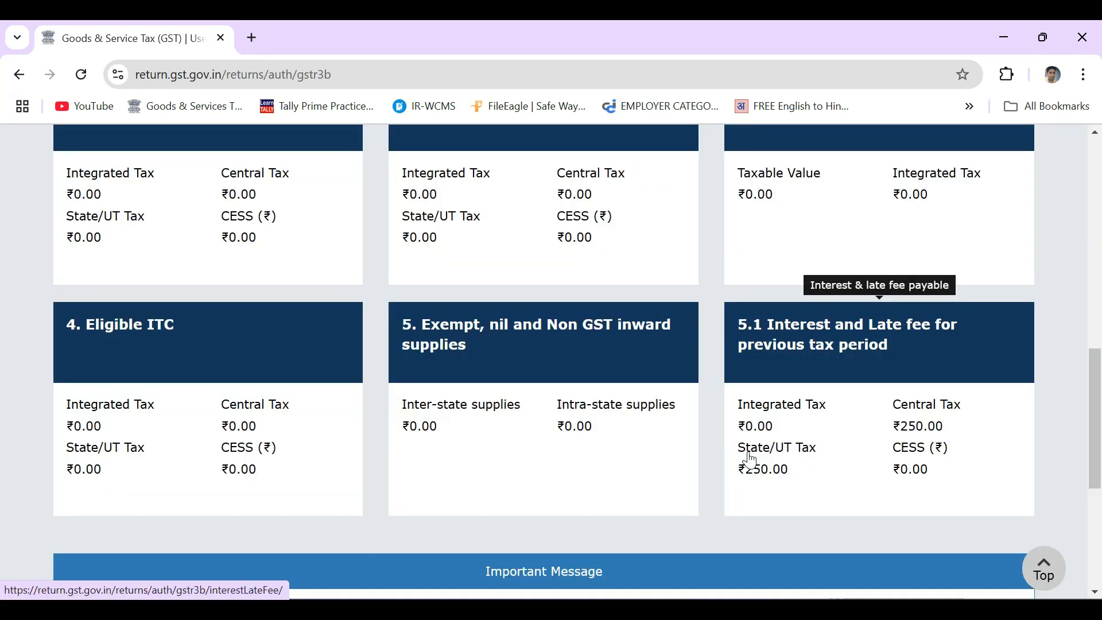
scroll(750, 459, up, 1)
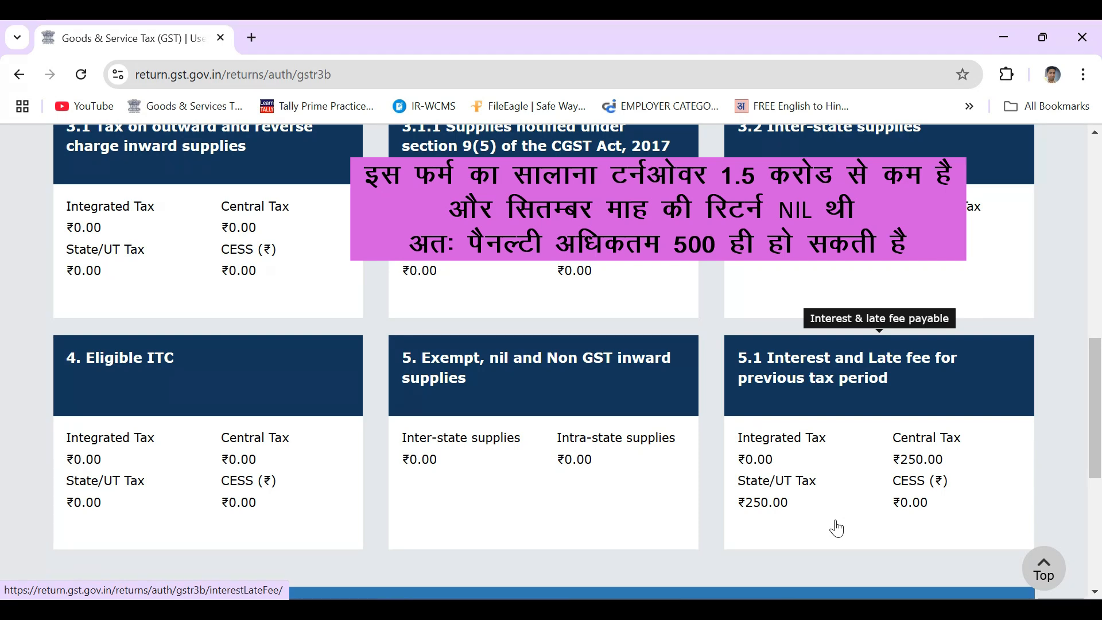
scroll(837, 528, down, 4)
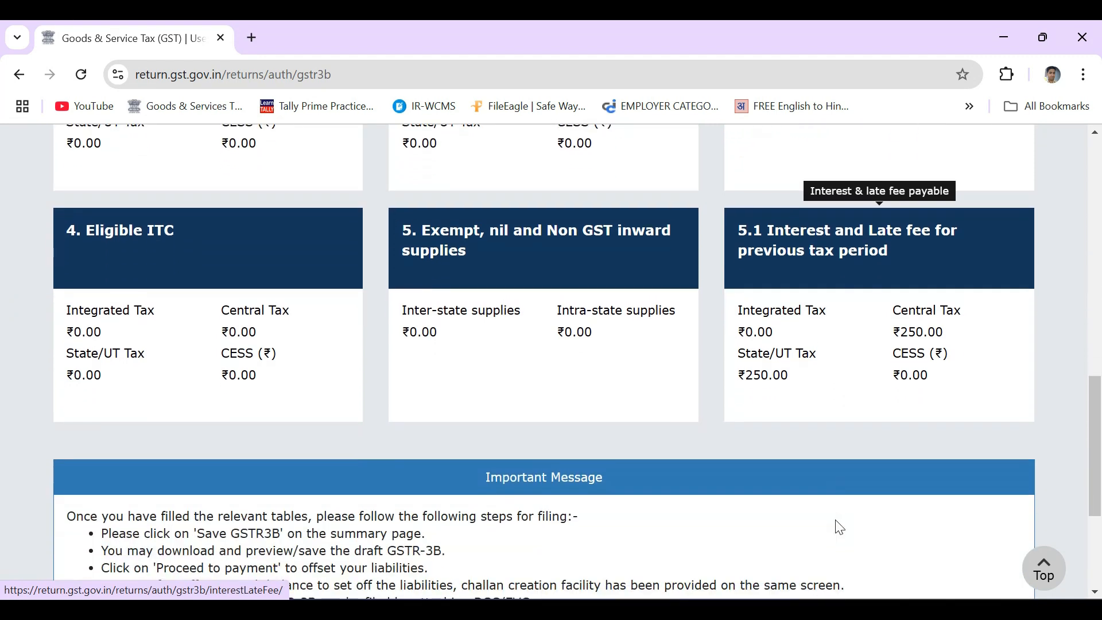
scroll(836, 522, down, 2)
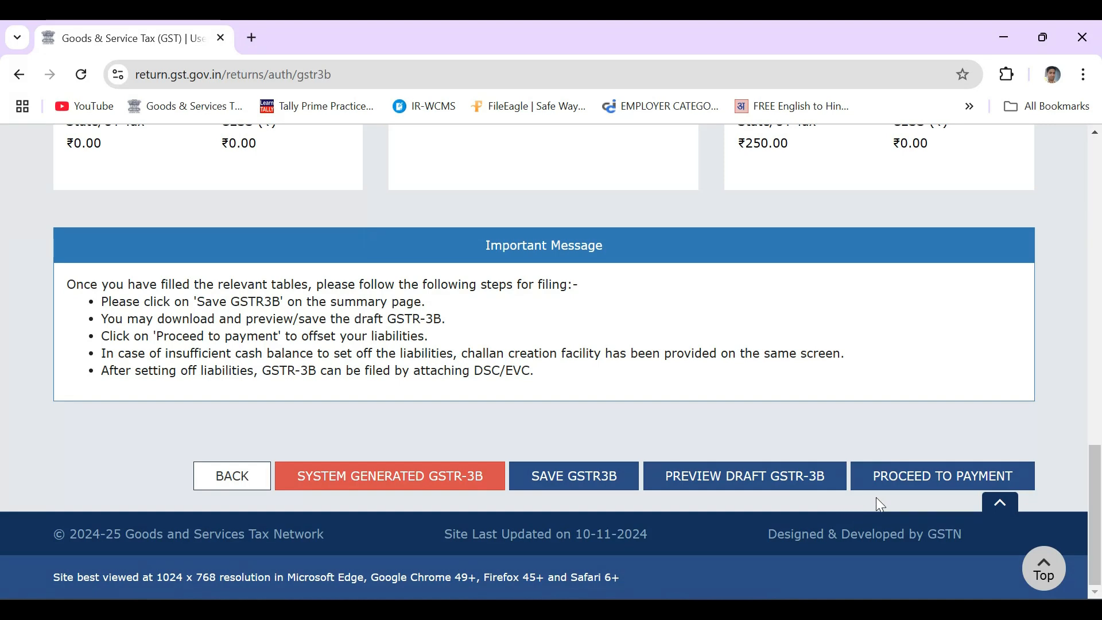
On the GSTR-3B payment page, view the ₹250 CGST and SGST late-fee columns and create a challan.
click(907, 487)
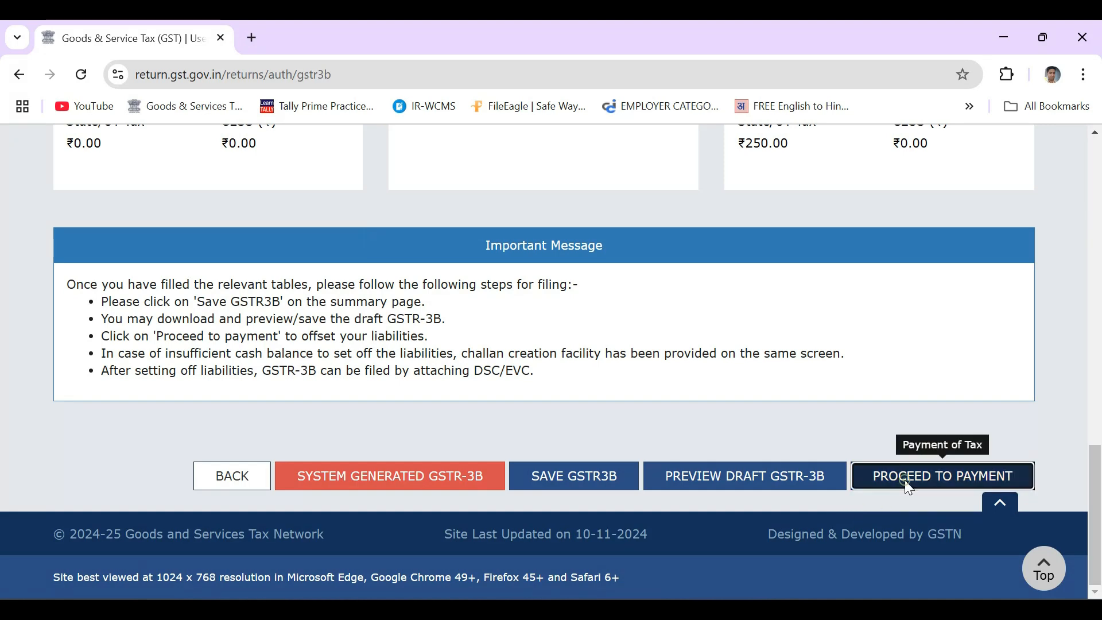
scroll(762, 293, down, 10)
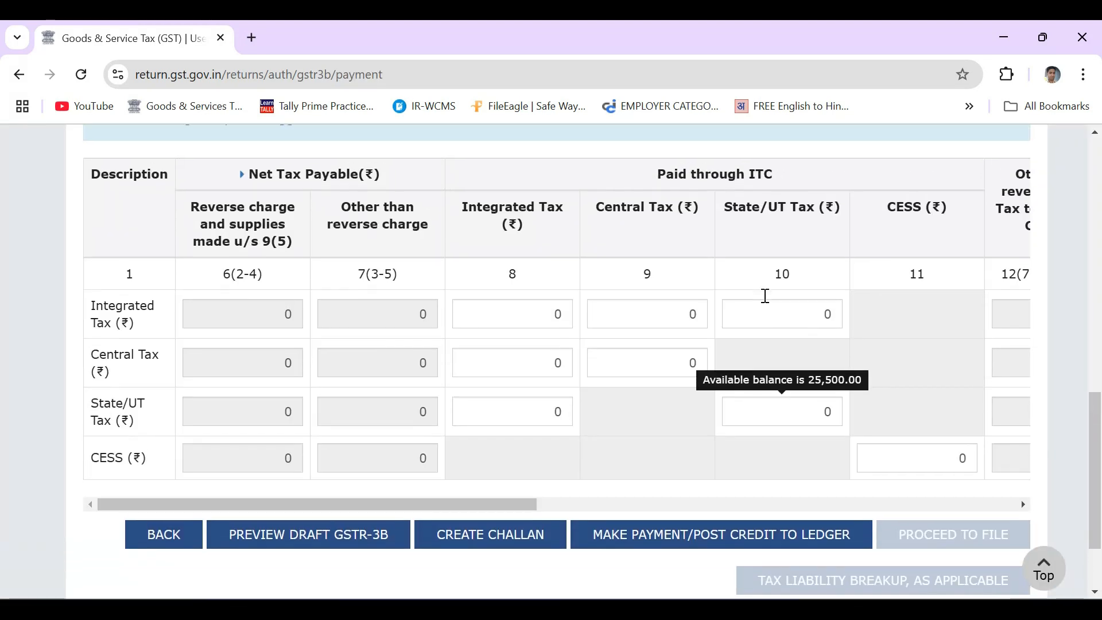
scroll(768, 302, down, 1)
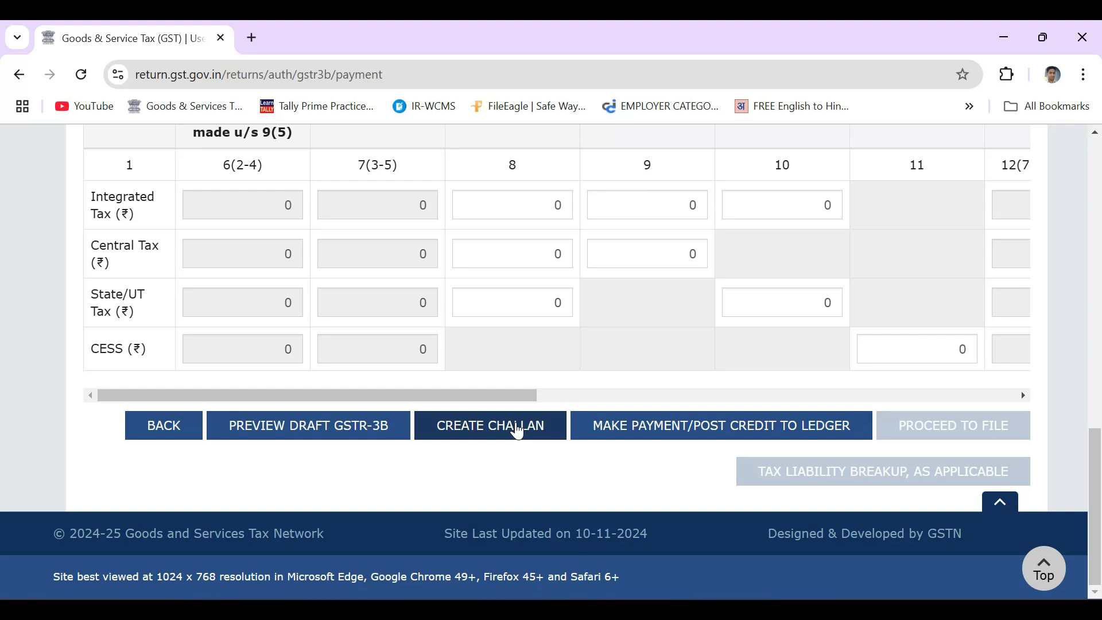
drag(516, 398, 1075, 403)
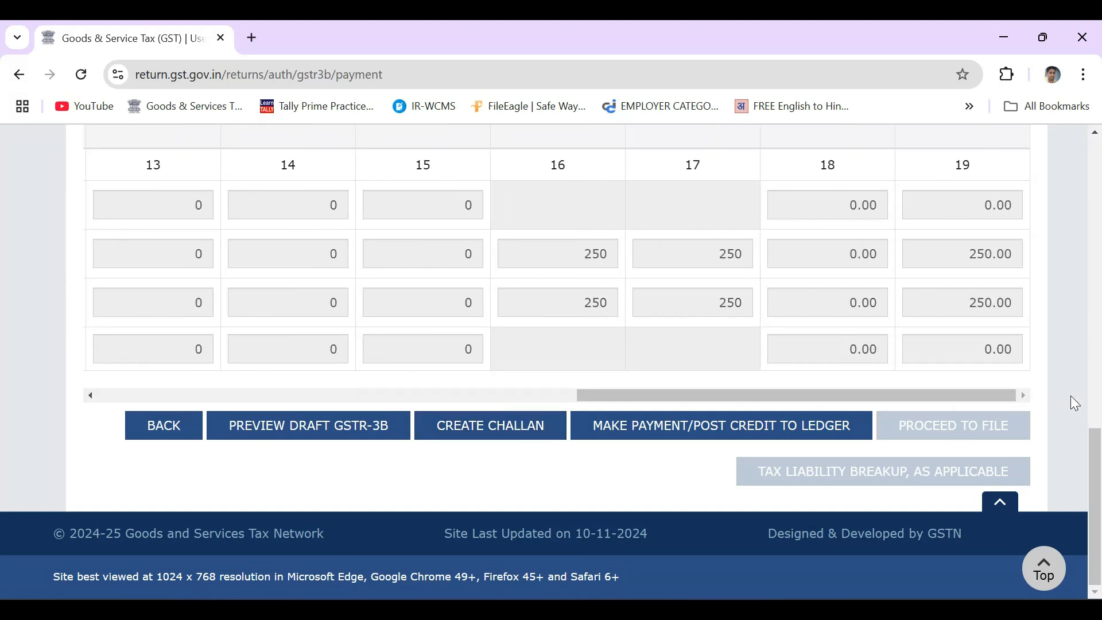
scroll(949, 260, up, 3)
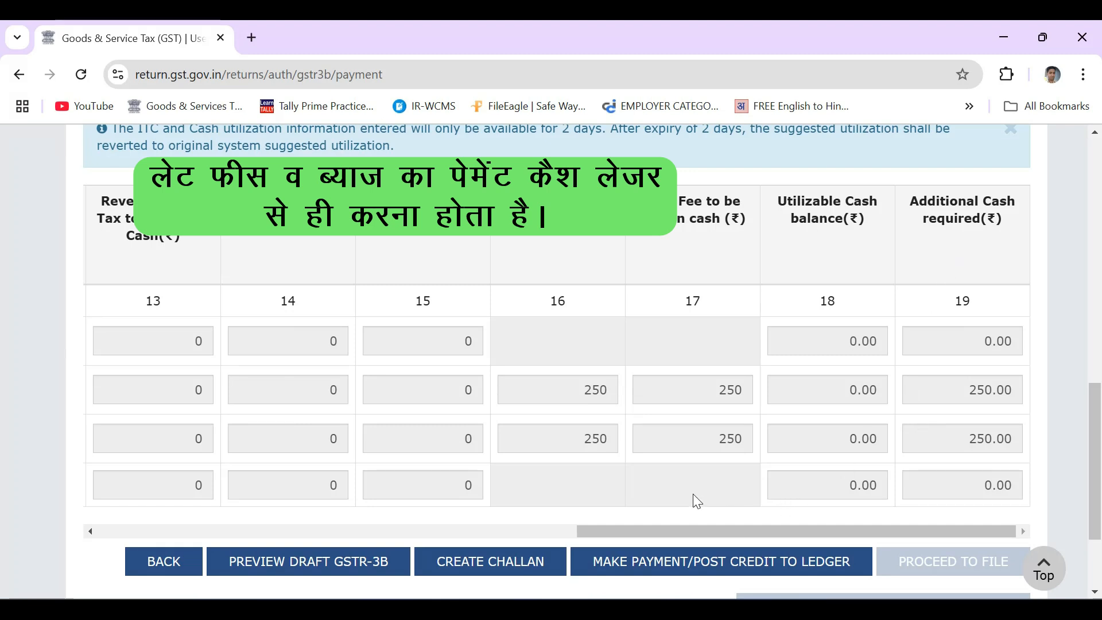
click(510, 568)
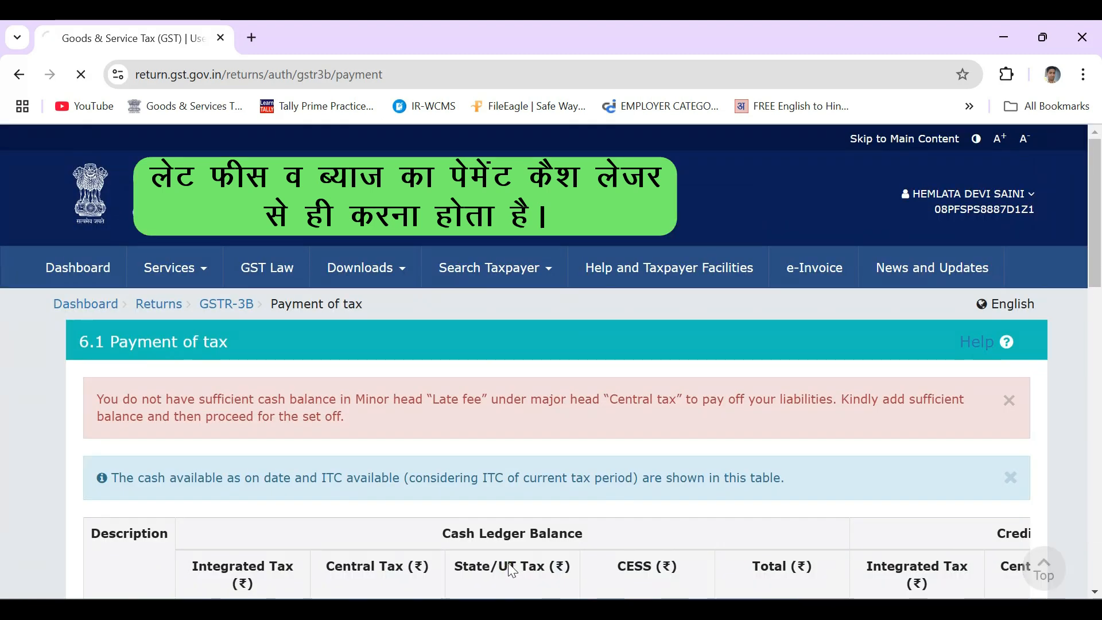
scroll(676, 494, down, 8)
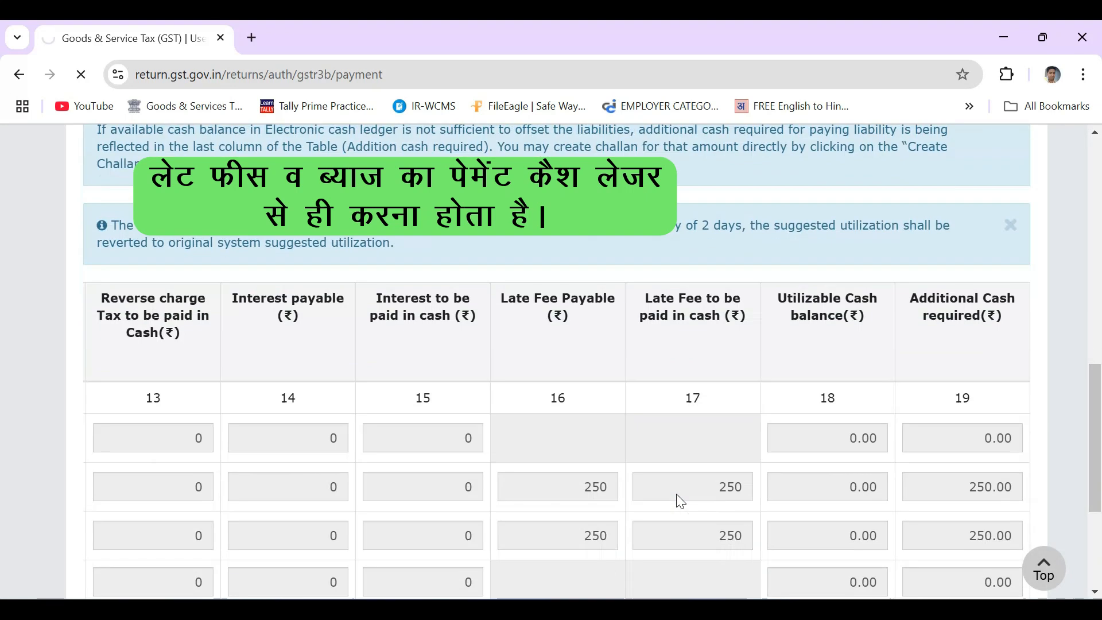
Generate the ₹500 late-fee challan with E-Payment as the payment mode.
click(683, 427)
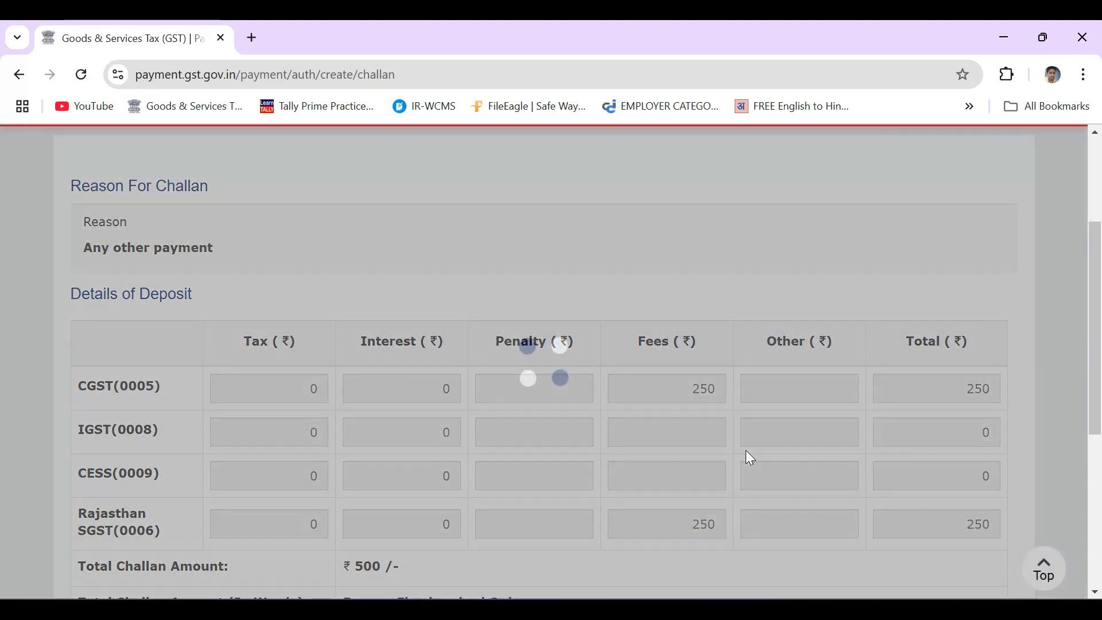
scroll(746, 451, down, 6)
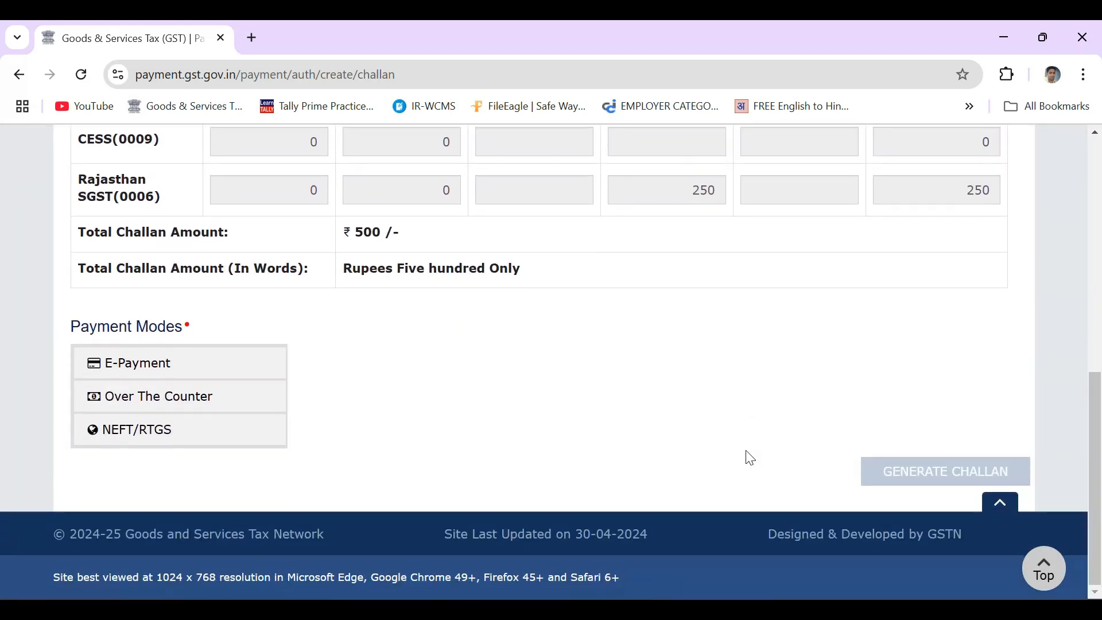
click(196, 362)
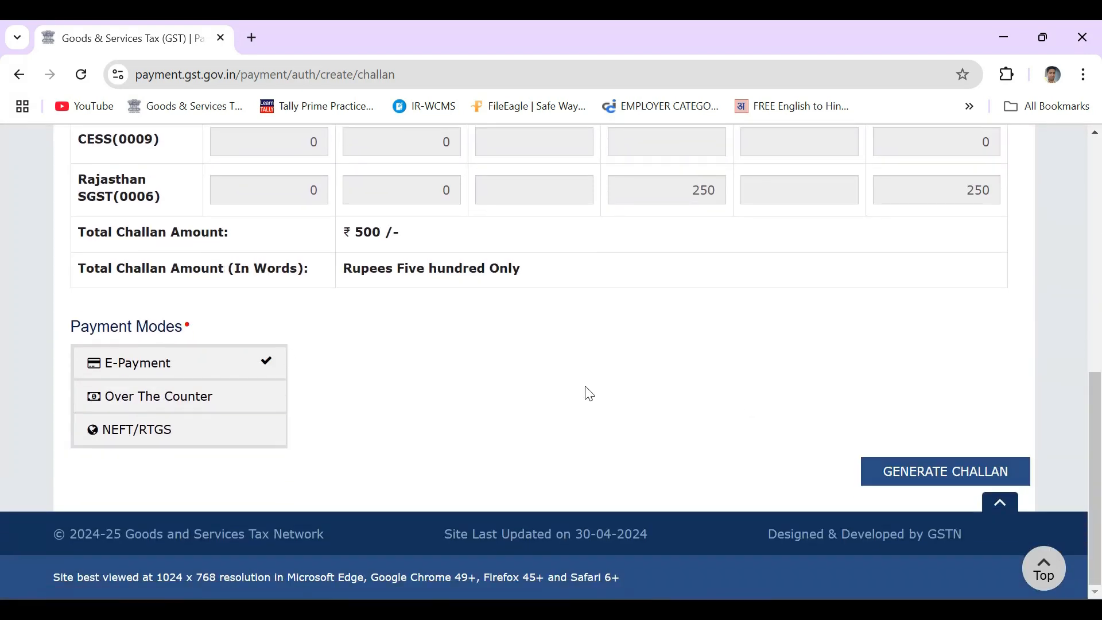
click(919, 469)
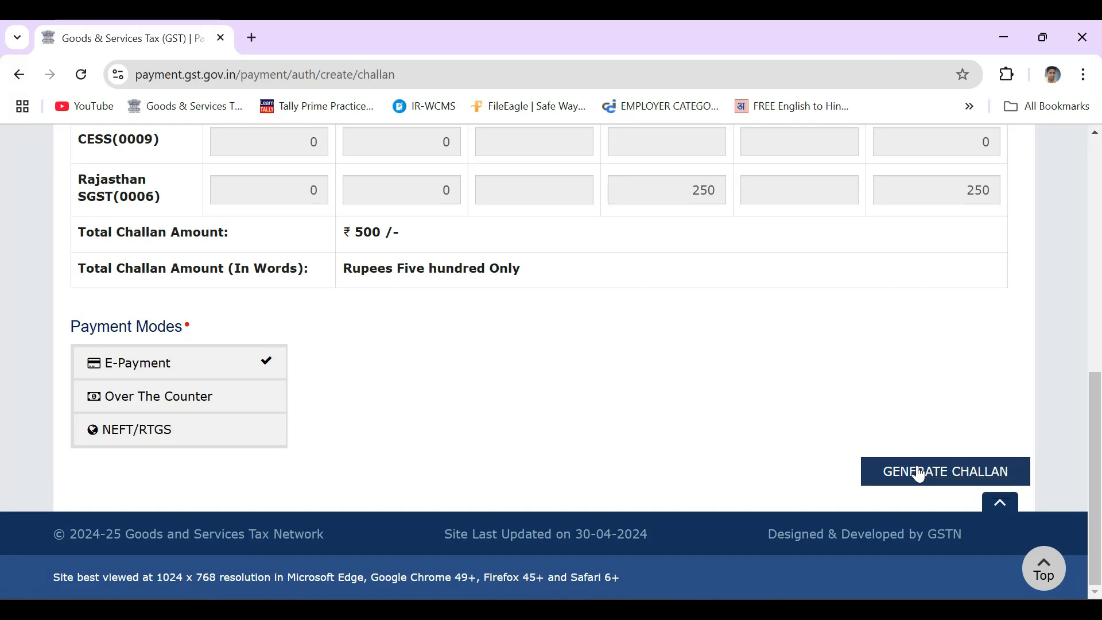
scroll(687, 405, down, 15)
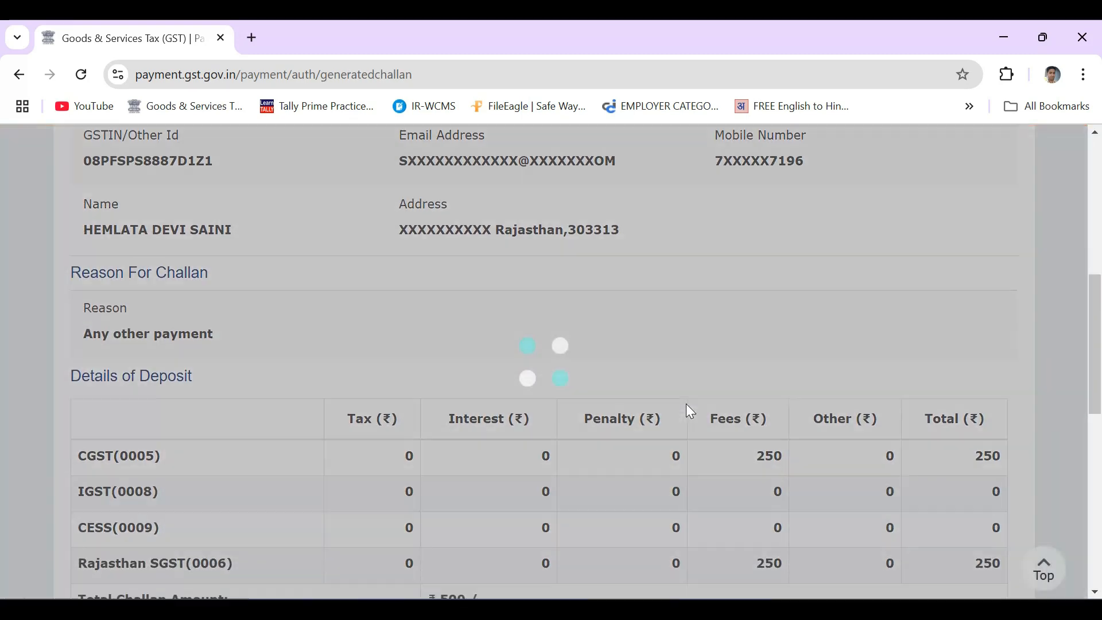
scroll(690, 411, down, 2)
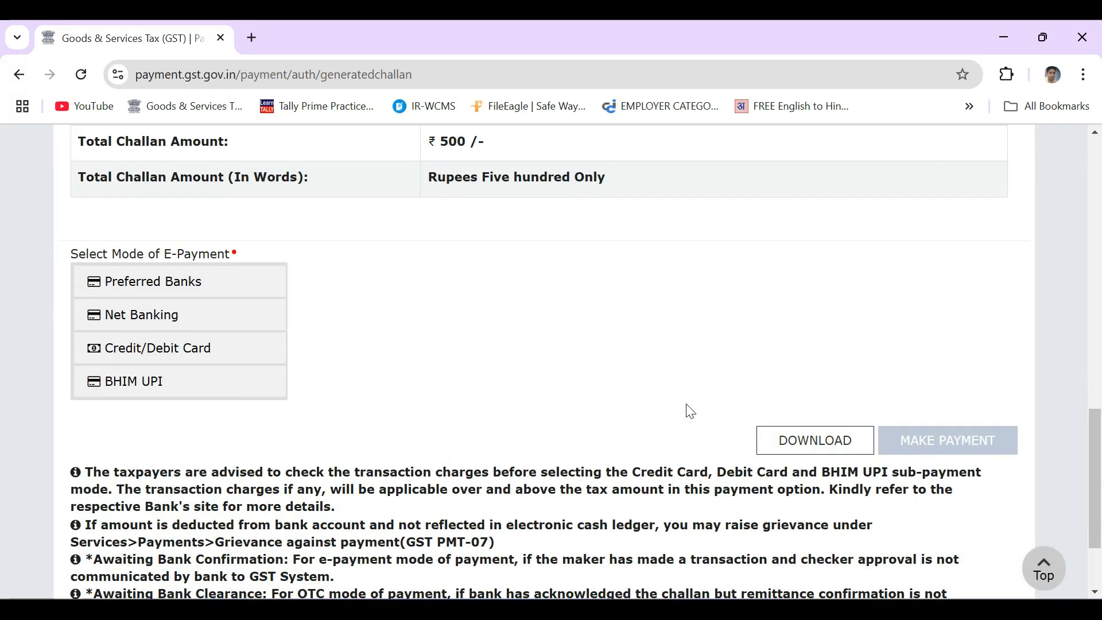
Pay the challan through HDFC BANK net banking after accepting the terms.
click(187, 318)
click(703, 430)
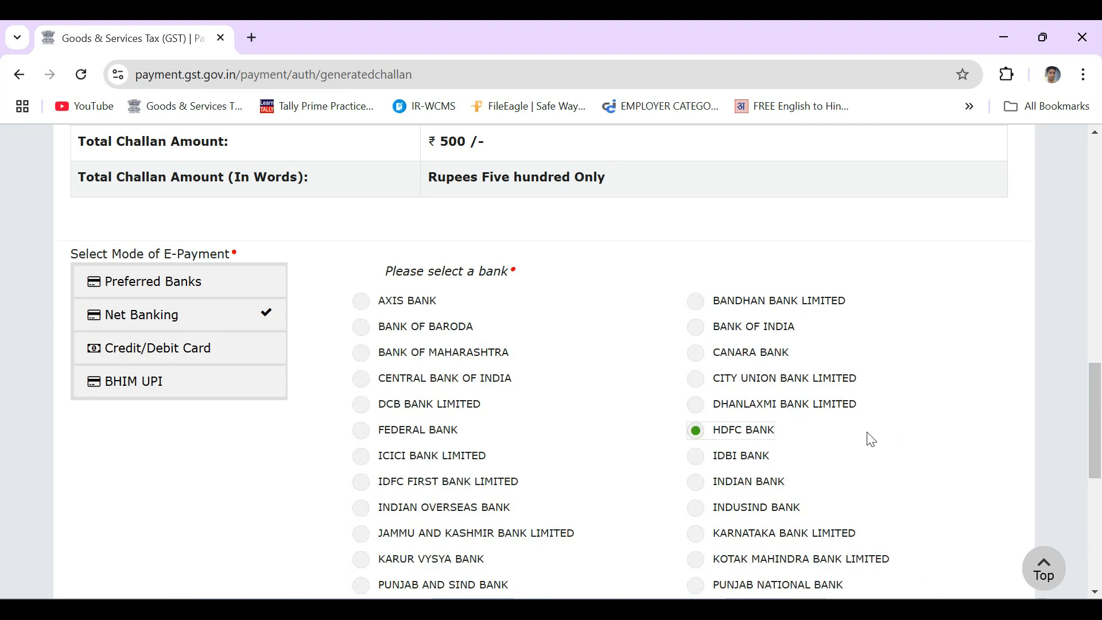
scroll(871, 439, down, 4)
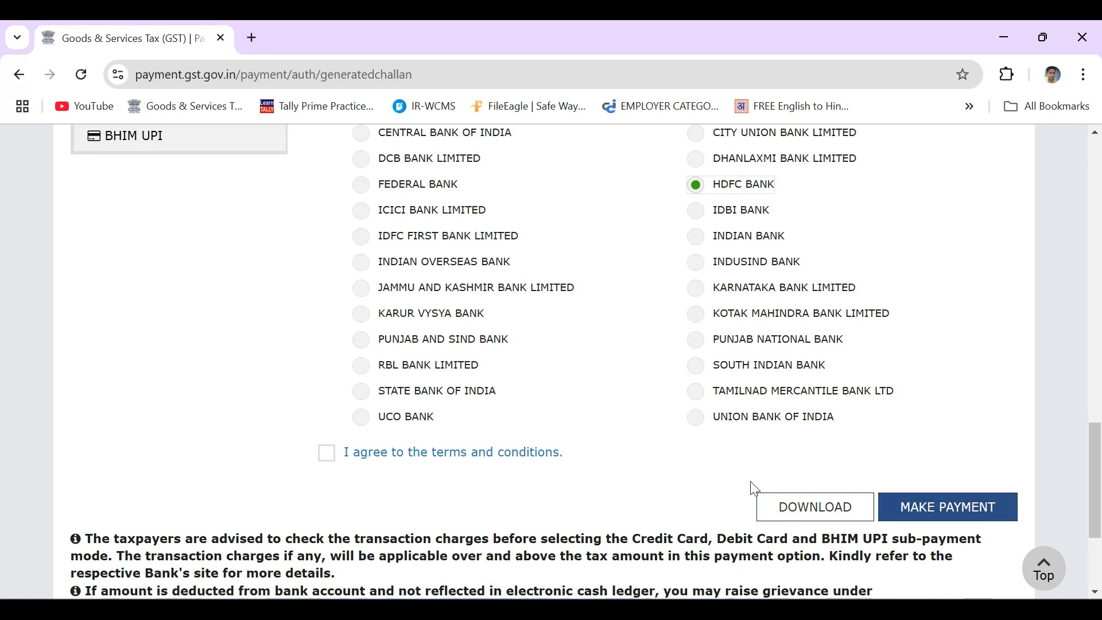
click(326, 453)
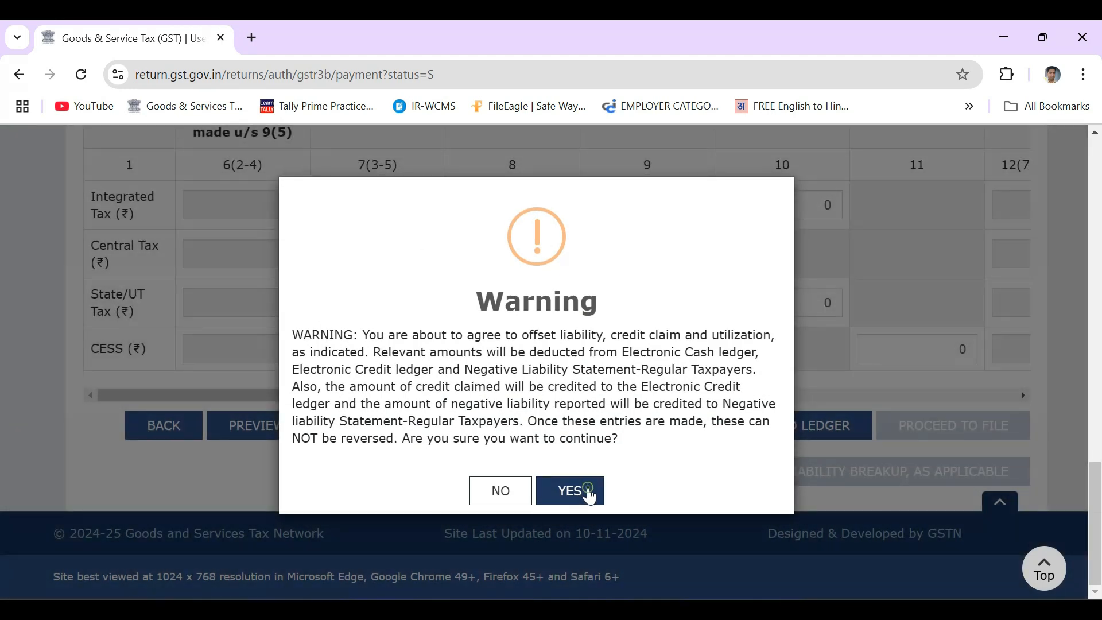
Confirm offsetting the October GSTR-3B late-fee liability and acknowledge the success message.
click(587, 491)
click(540, 403)
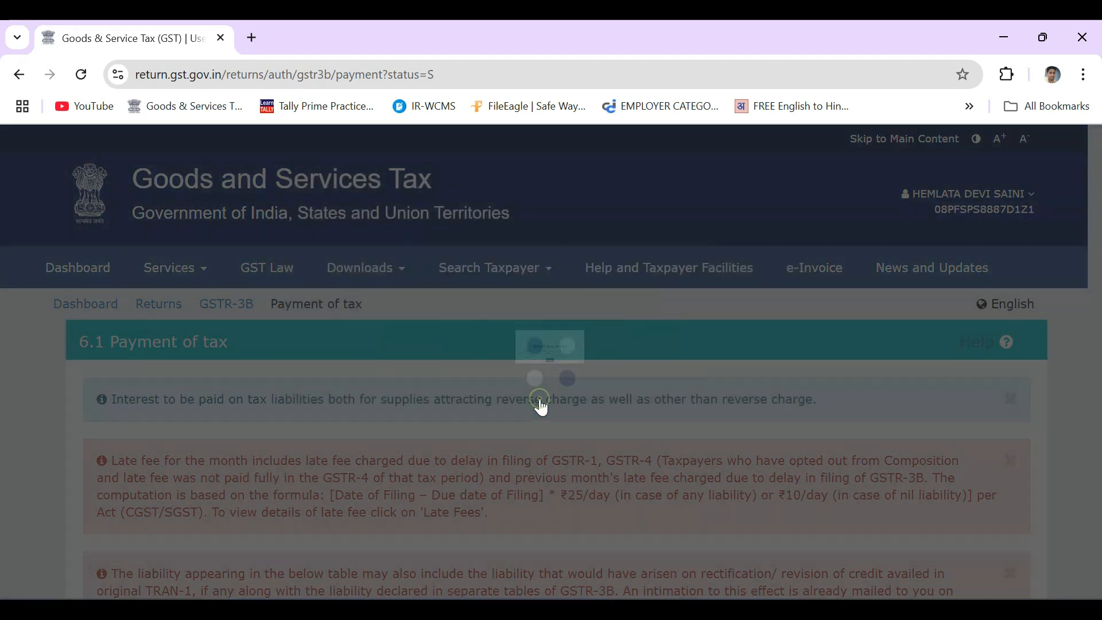
scroll(540, 406, down, 15)
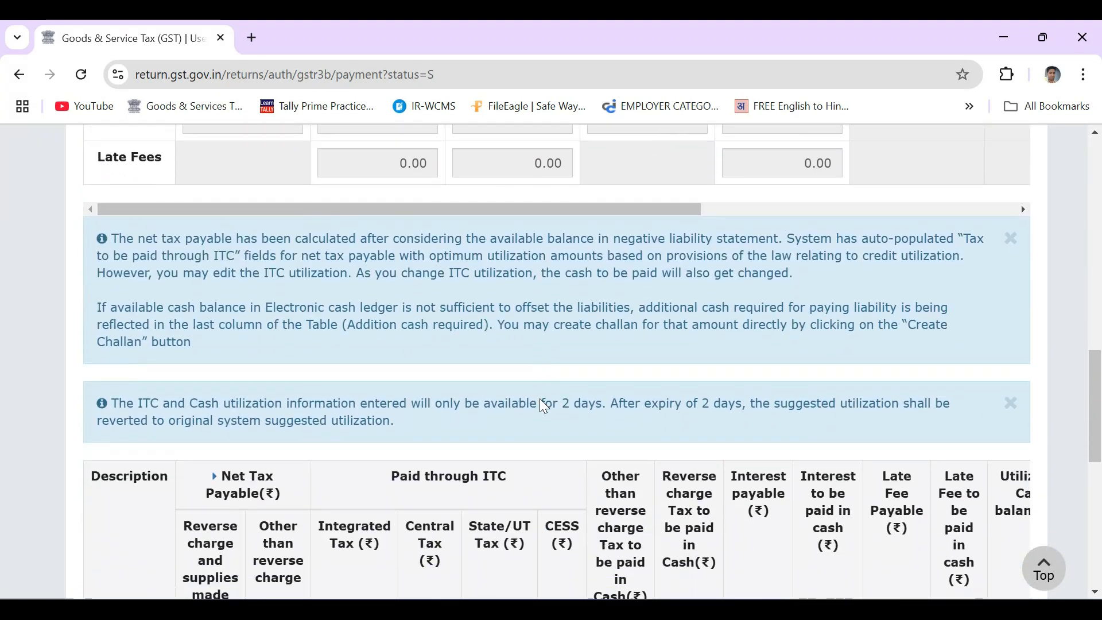
scroll(543, 405, down, 8)
File the GSTR-3B with EVC under the authorised signatory, then download the filed return.
click(945, 426)
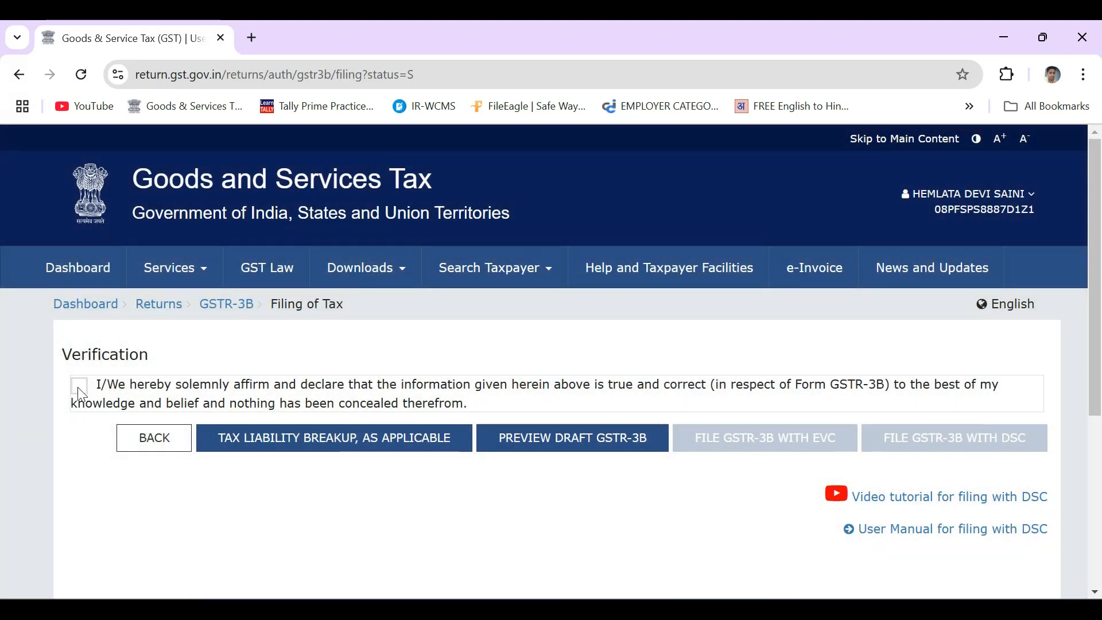
click(79, 385)
click(210, 459)
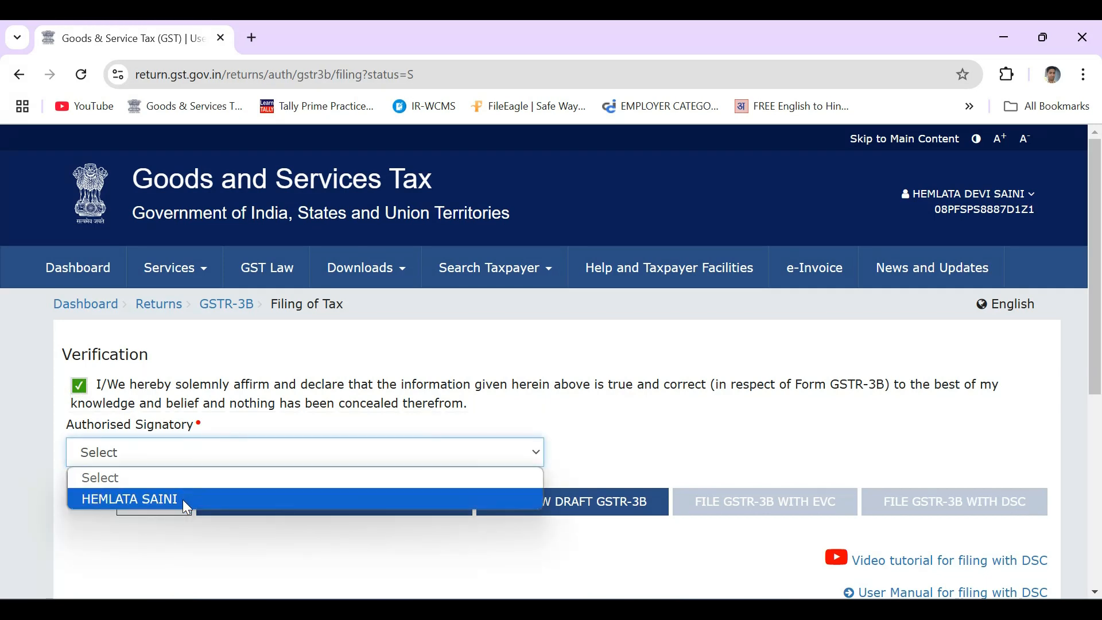
click(183, 497)
click(793, 518)
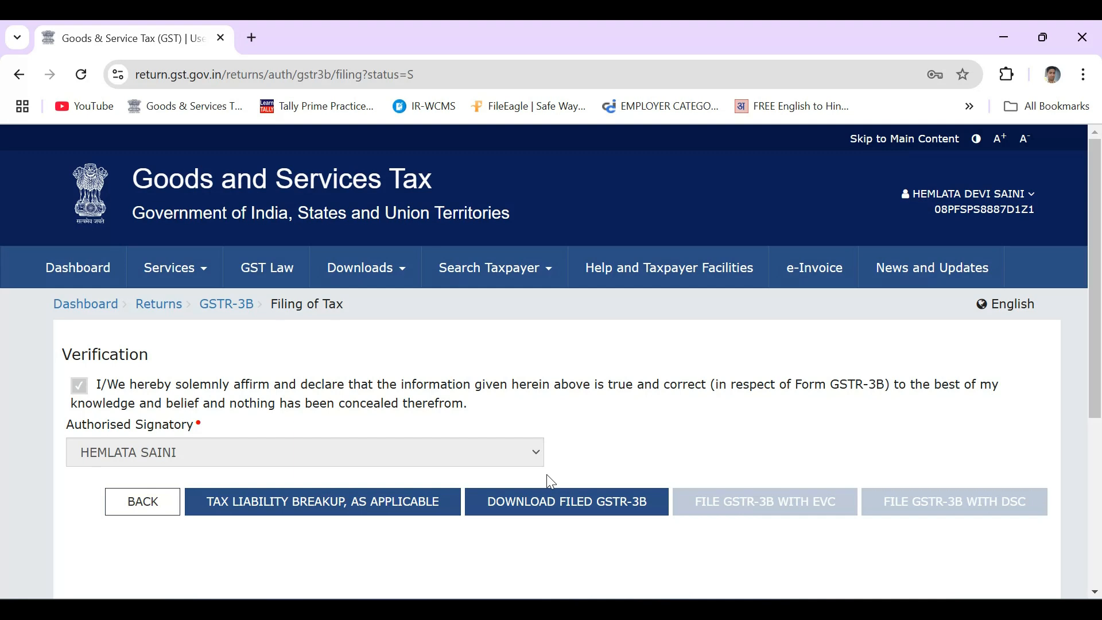
click(542, 510)
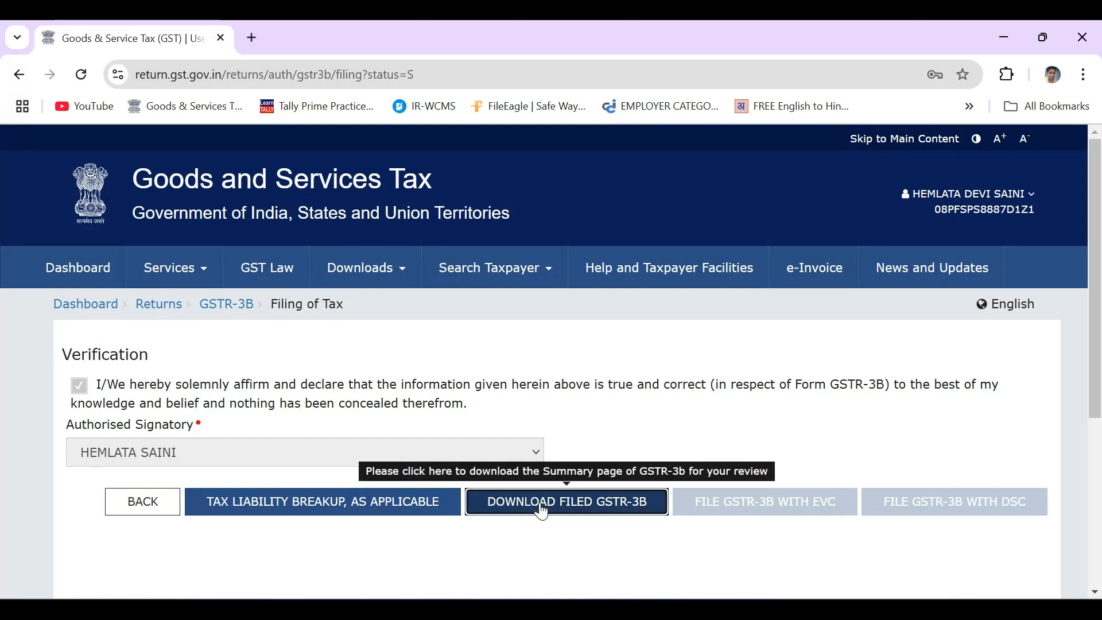